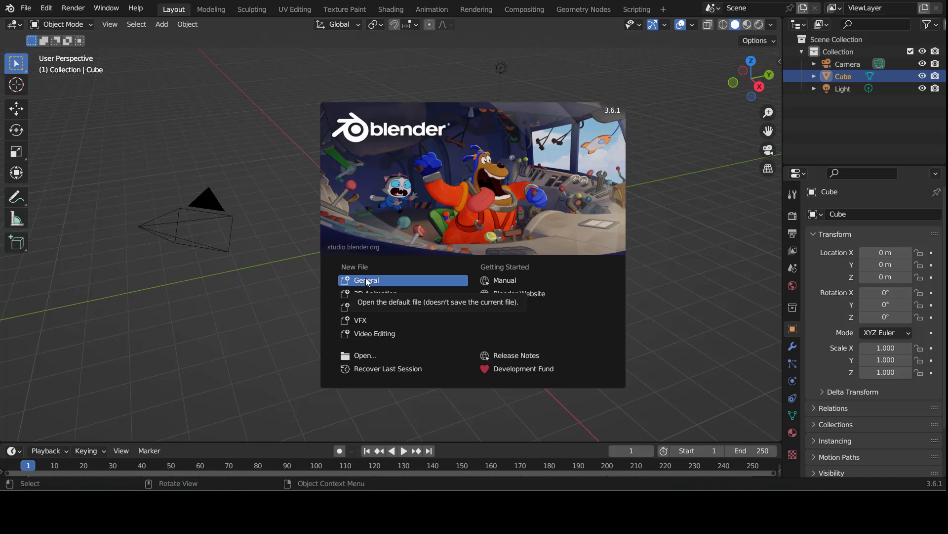
# Dismiss the splash screen, select the default cube and raise it about 0.07 m along the Z axis.
pyautogui.click(282, 287)
pyautogui.moveTo(282, 286); pyautogui.dragTo(306, 276, button='middle')
pyautogui.click(512, 247)
pyautogui.click(417, 247)
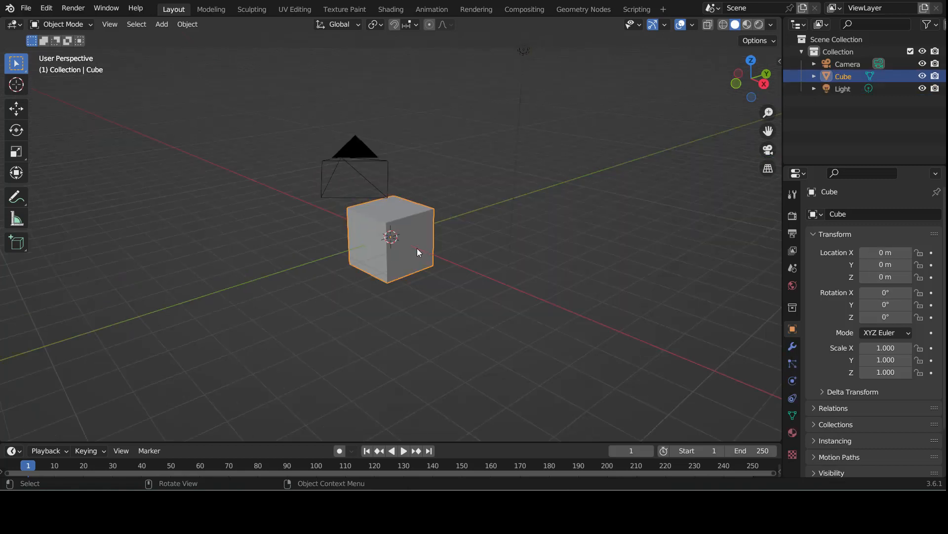
pyautogui.press('g')
pyautogui.press('z')
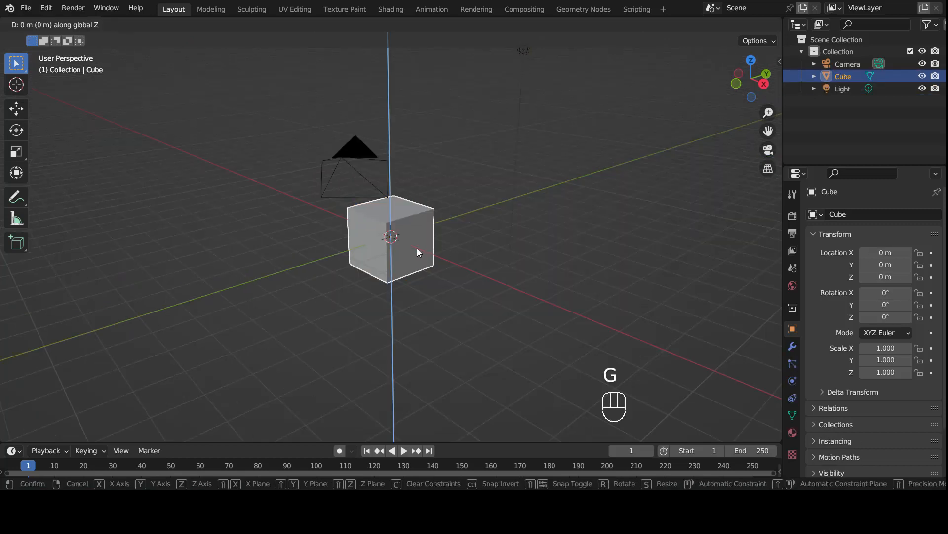
pyautogui.click(421, 249)
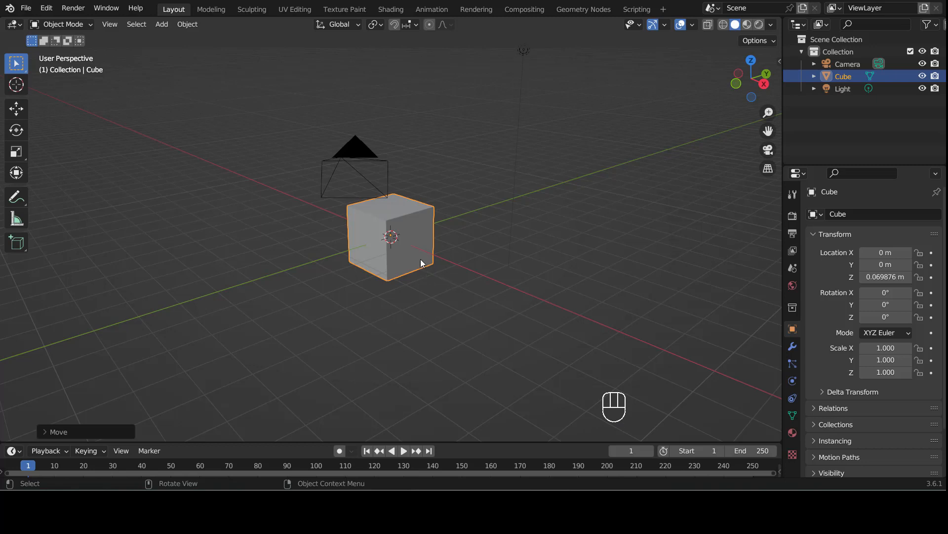
pyautogui.click(466, 247)
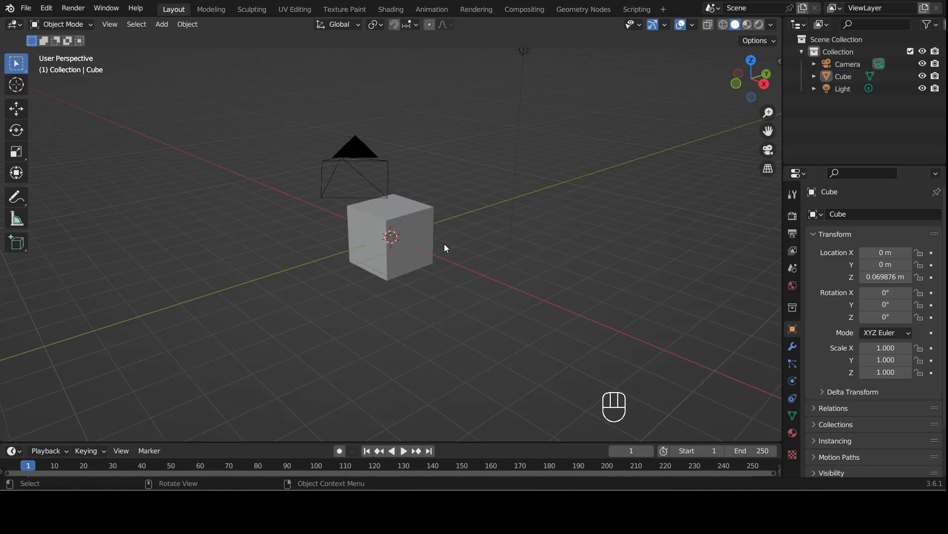
pyautogui.click(434, 246)
pyautogui.click(478, 245)
pyautogui.moveTo(538, 225); pyautogui.dragTo(533, 207, button='middle')
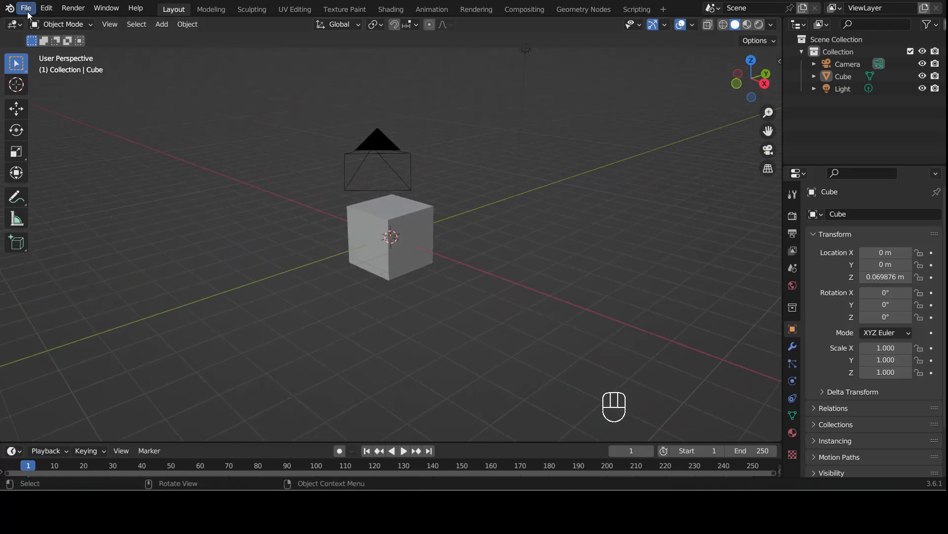
pyautogui.click(422, 224)
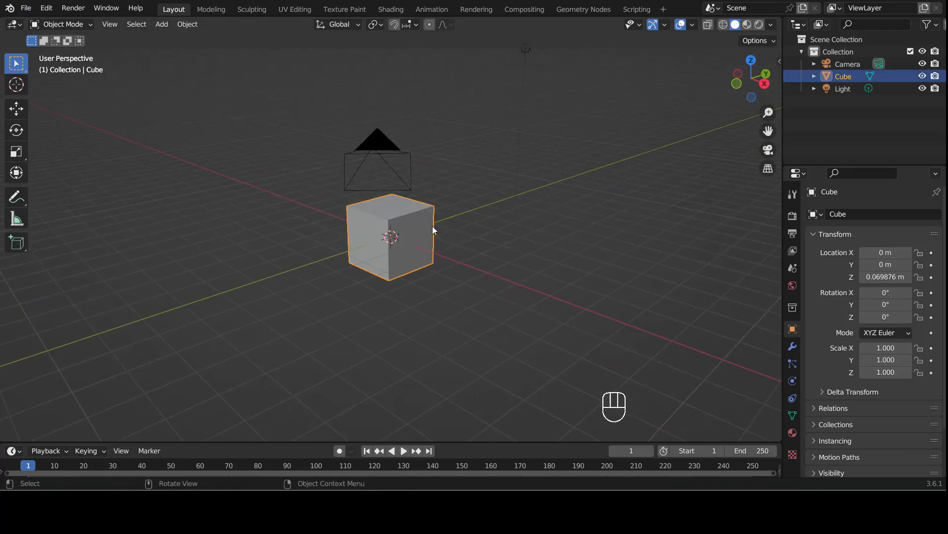
pyautogui.click(466, 187)
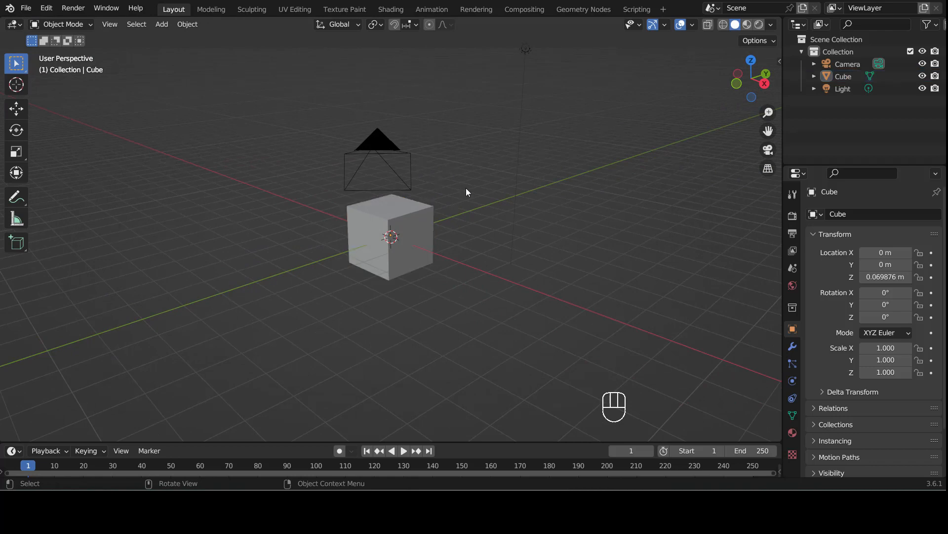
pyautogui.click(416, 215)
pyautogui.click(478, 216)
pyautogui.moveTo(489, 204); pyautogui.dragTo(493, 202, button='middle')
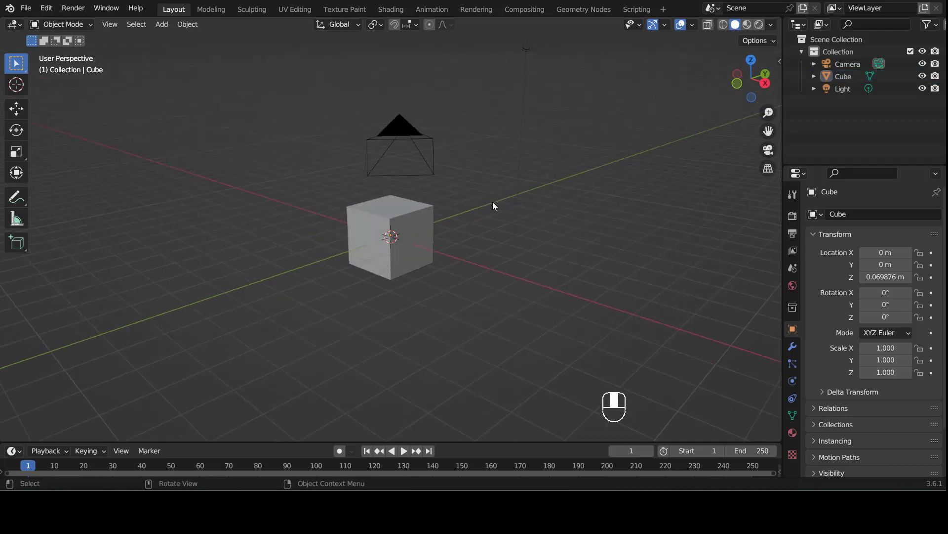
pyautogui.click(426, 200)
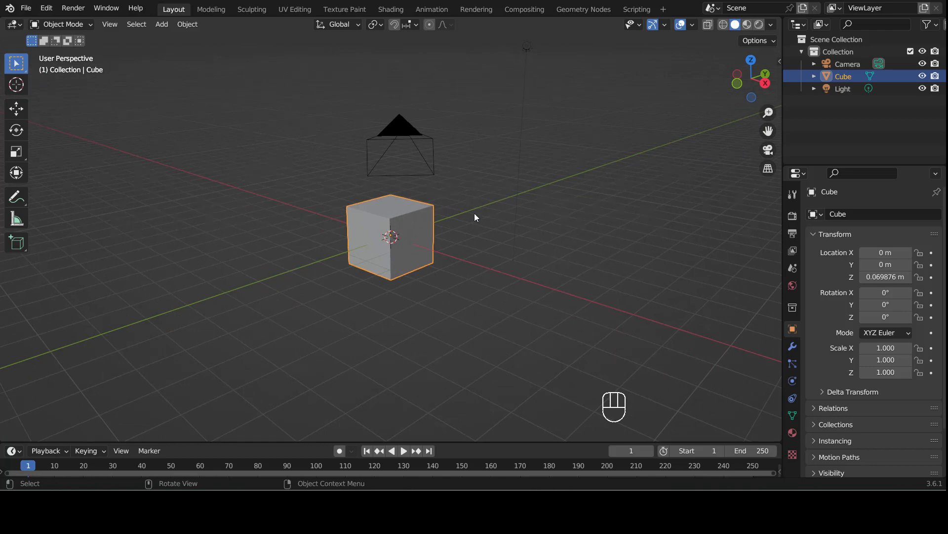
pyautogui.click(489, 215)
# Raise the cube along the Z axis to a Z location of about 1.12 m, above the ground grid.
pyautogui.click(426, 221)
pyautogui.press('g')
pyautogui.press('z')
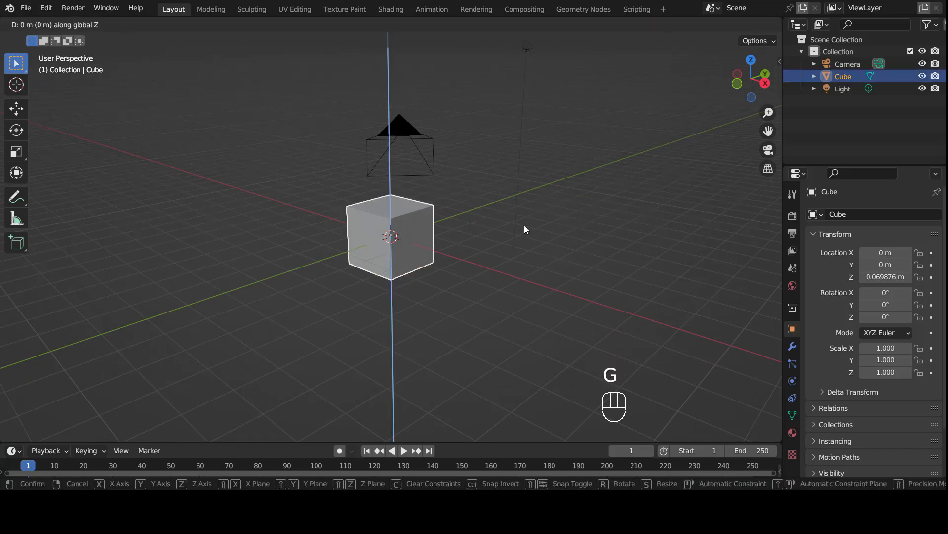
pyautogui.click(491, 205)
pyautogui.click(491, 205)
pyautogui.click(413, 218)
pyautogui.click(493, 212)
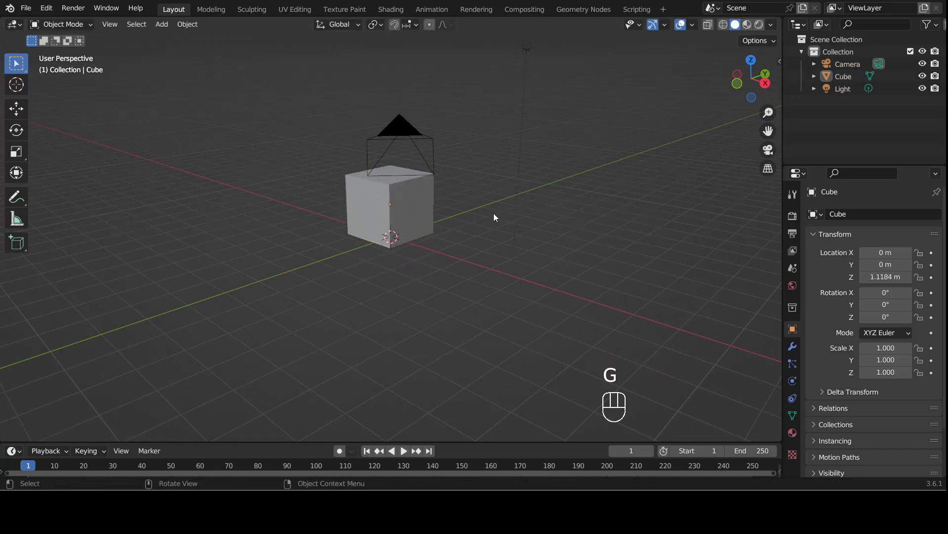
# Select the raised cube and enter Edit Mode on its mesh.
pyautogui.click(410, 219)
pyautogui.moveTo(488, 206)
pyautogui.mouseDown(button='middle')
pyautogui.moveTo(502, 220)
pyautogui.moveTo(485, 217)
pyautogui.mouseUp(button='middle')
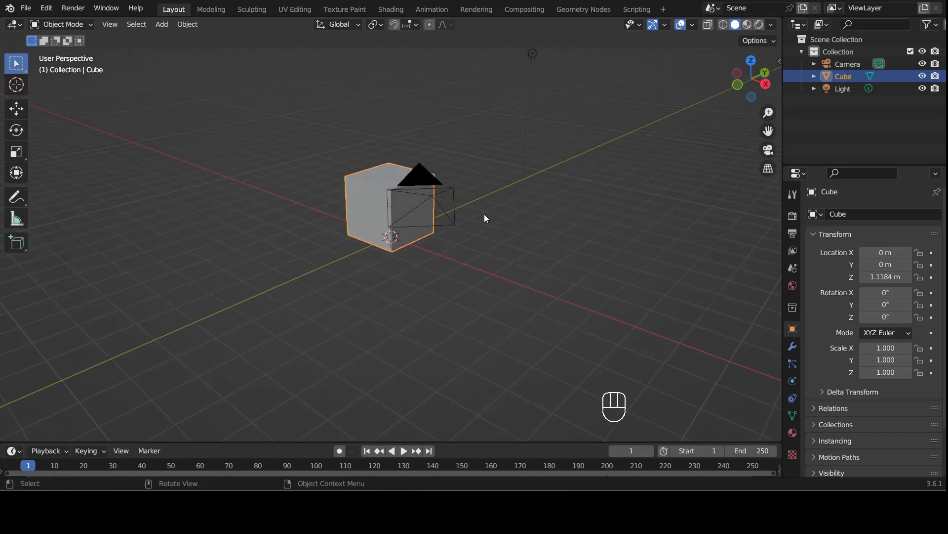
pyautogui.moveTo(567, 307); pyautogui.dragTo(379, 206, button='middle')
pyautogui.press('Tab')
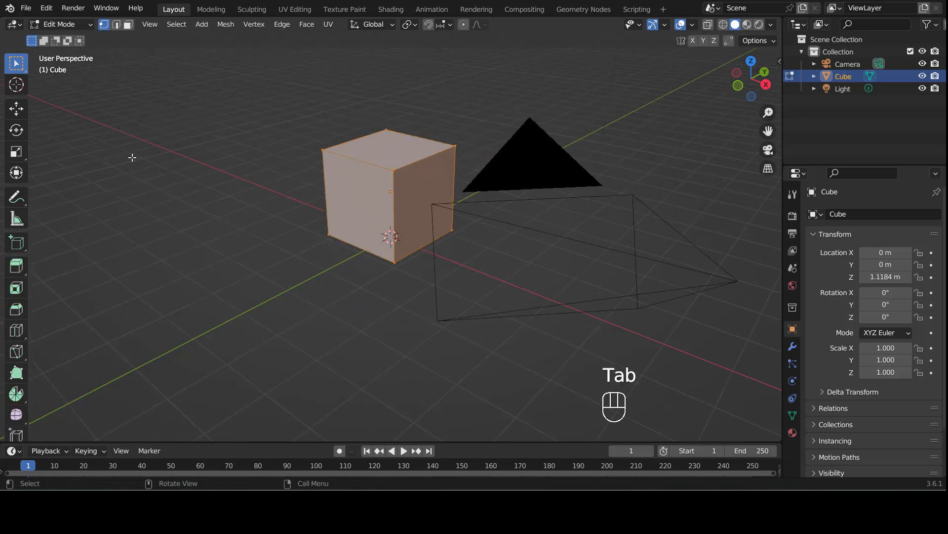
pyautogui.press('Tab')
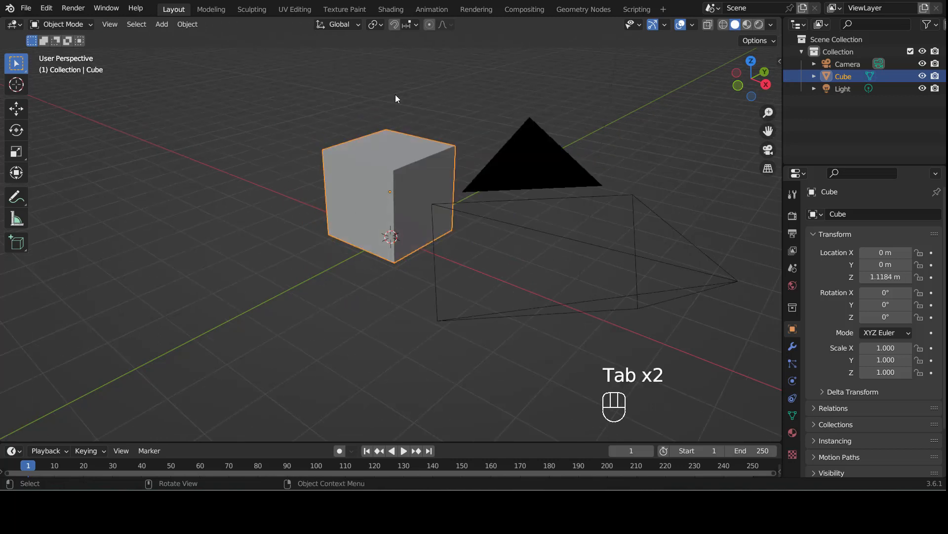
pyautogui.press('Tab')
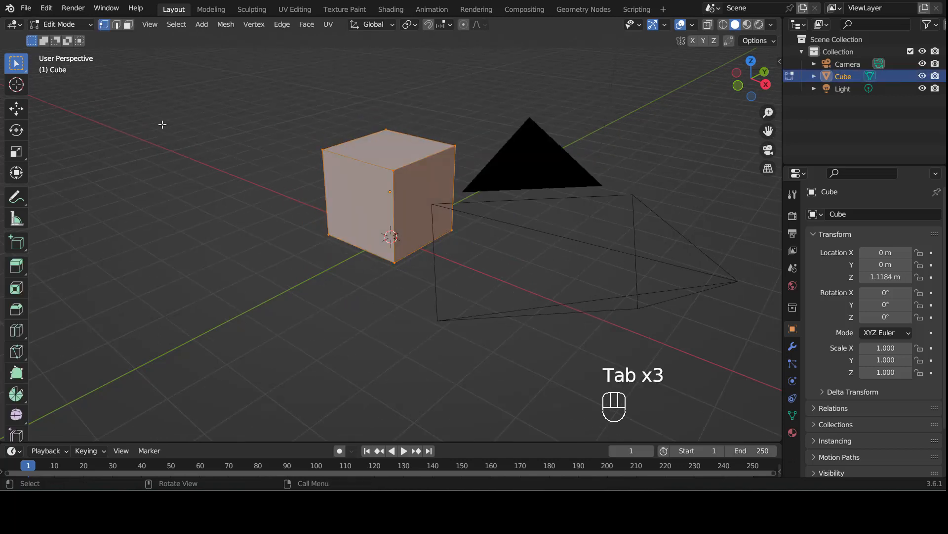
# Using face selection and the Move tool, pull the cube's -Y side face outward along Y to form a long box.
pyautogui.click(129, 24)
pyautogui.click(377, 266)
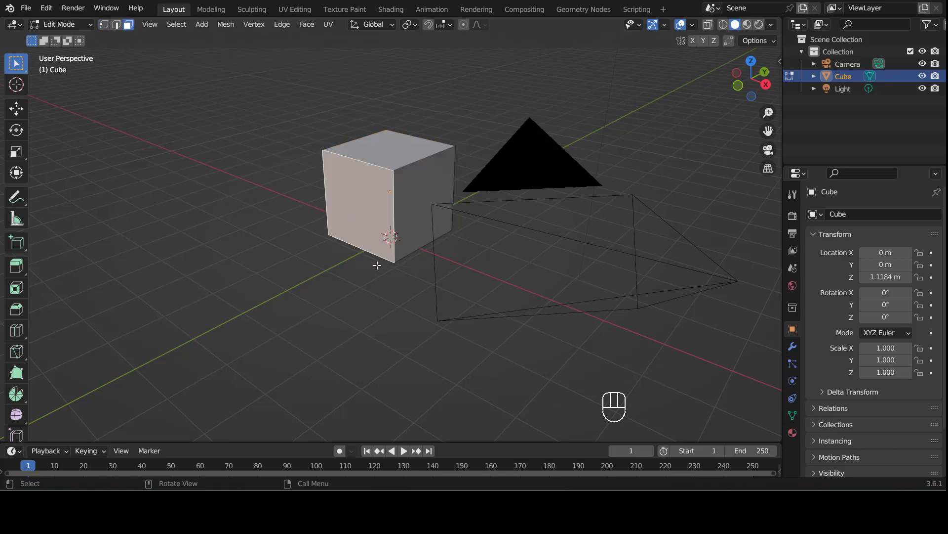
pyautogui.click(17, 109)
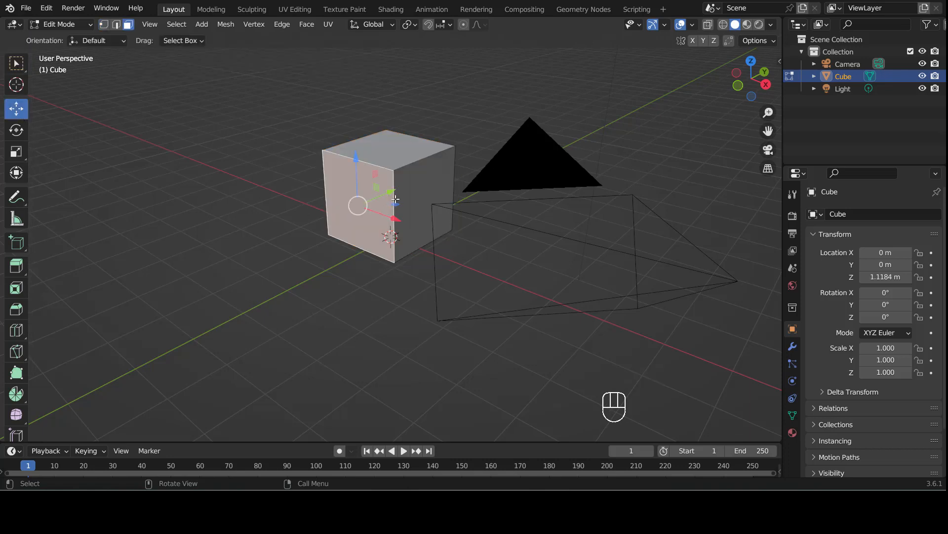
pyautogui.moveTo(396, 198); pyautogui.dragTo(248, 257)
# Add a loop cut across the long box's length and set the number of cuts to 2.
pyautogui.scroll(-2, 327, 237)
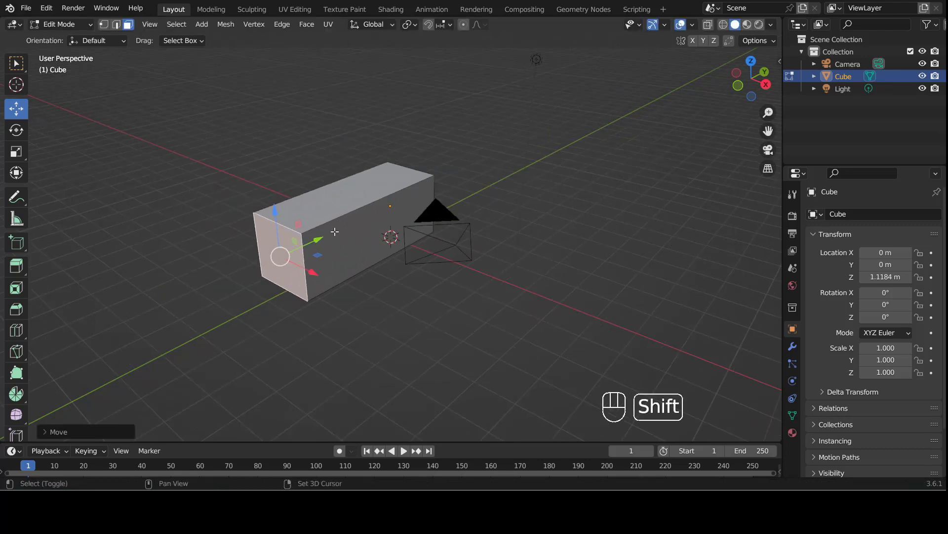
pyautogui.keyDown('shift'); pyautogui.moveTo(334, 231); pyautogui.dragTo(308, 245, button='middle'); pyautogui.keyUp('shift')
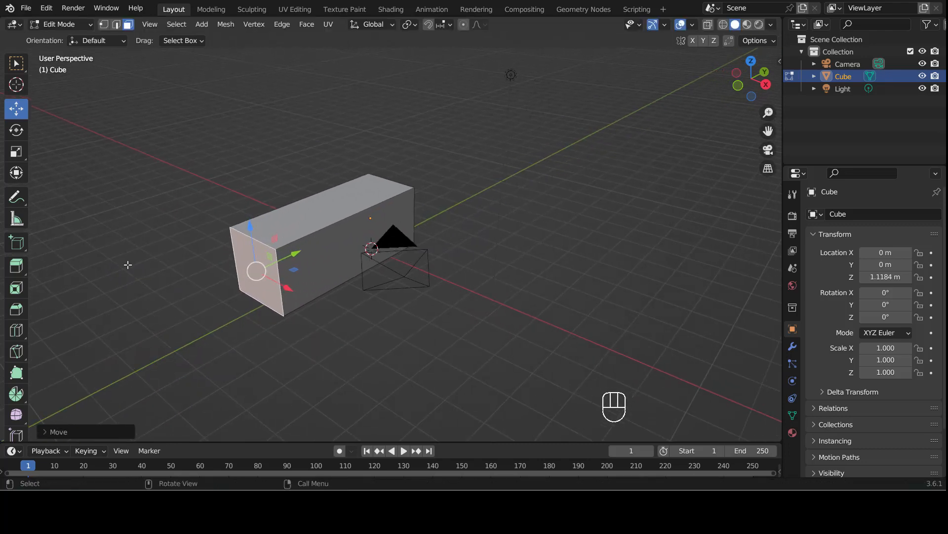
pyautogui.click(21, 332)
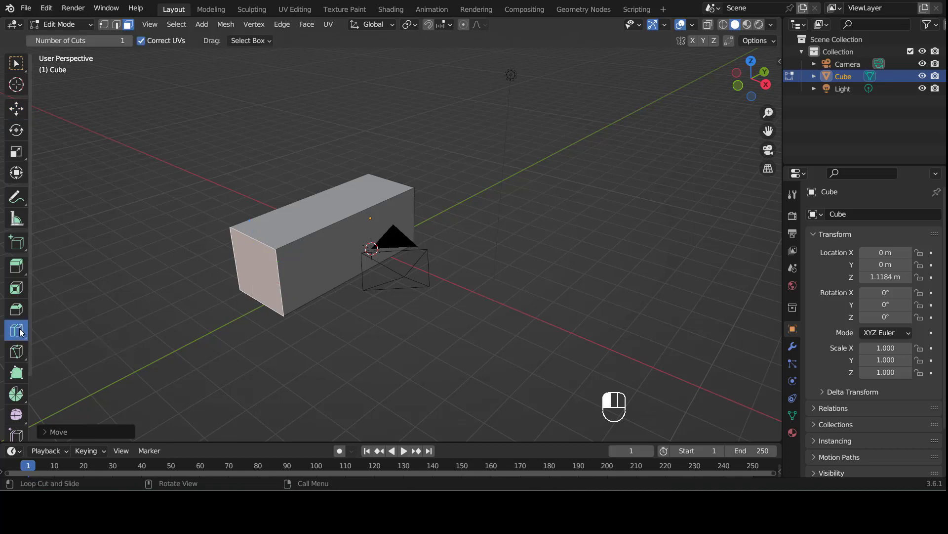
pyautogui.click(363, 245)
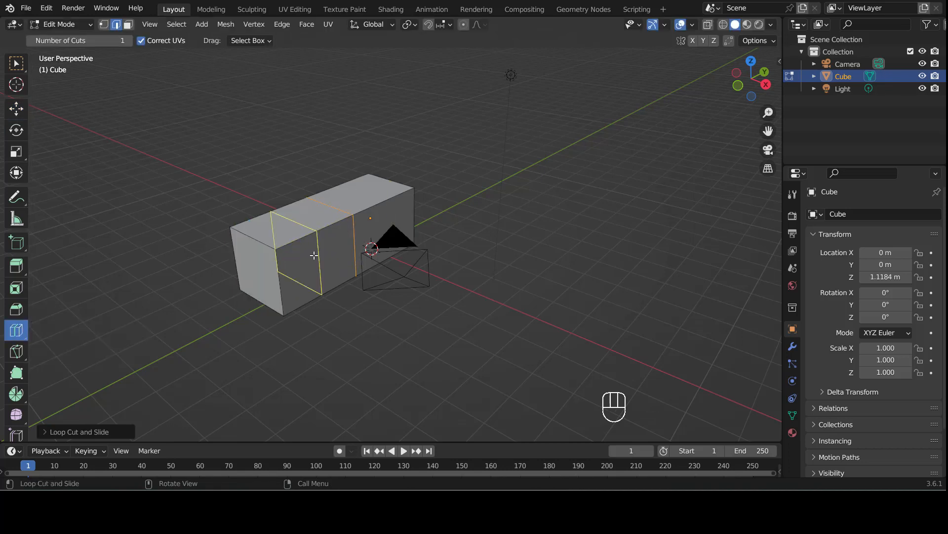
pyautogui.click(79, 432)
pyautogui.click(156, 321)
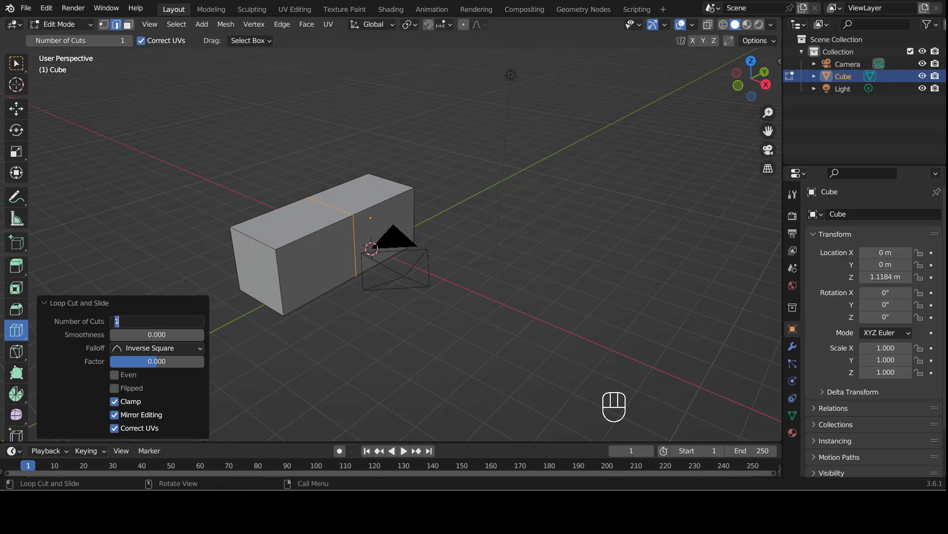
pyautogui.write('2')
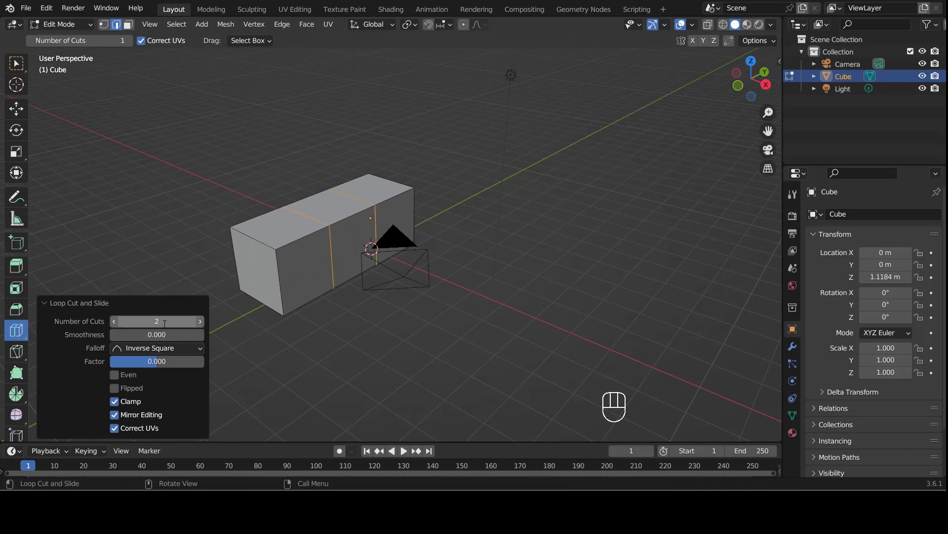
pyautogui.press('Return')
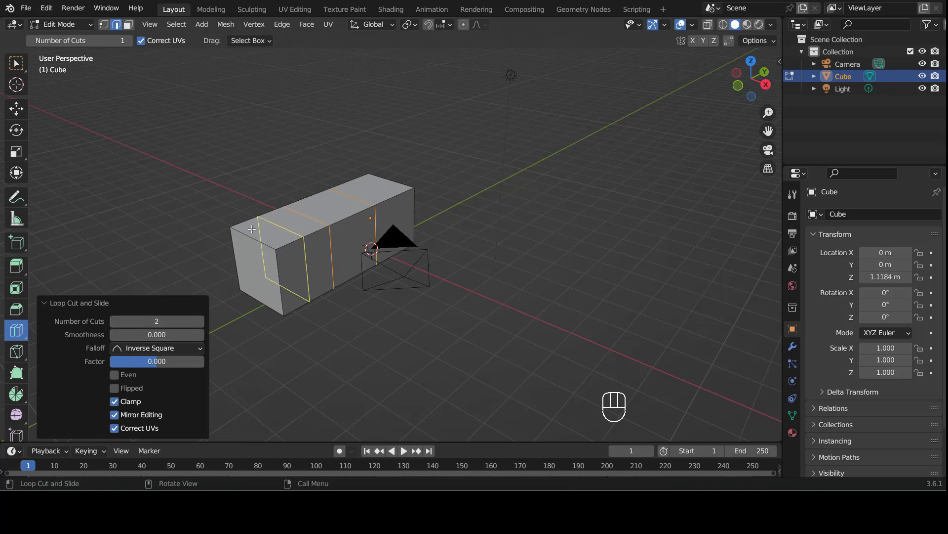
# Add one extra loop cut just outside each of the two existing cuts, sliding the +Y one to a factor of about 0.69.
pyautogui.moveTo(289, 228); pyautogui.dragTo(308, 221)
pyautogui.moveTo(356, 184); pyautogui.dragTo(363, 188)
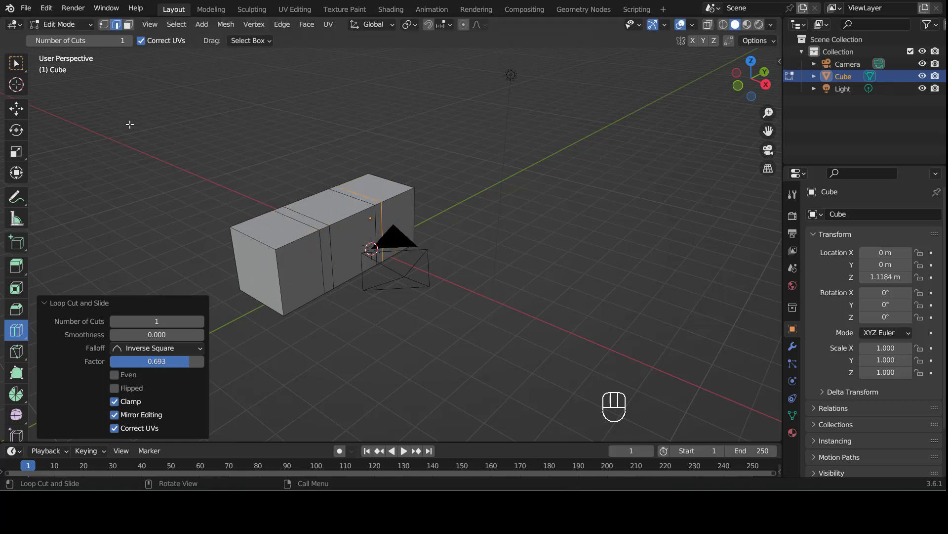
# Select the top face between the two inner loop cuts and move it up along Z to form the car's cabin.
pyautogui.click(130, 25)
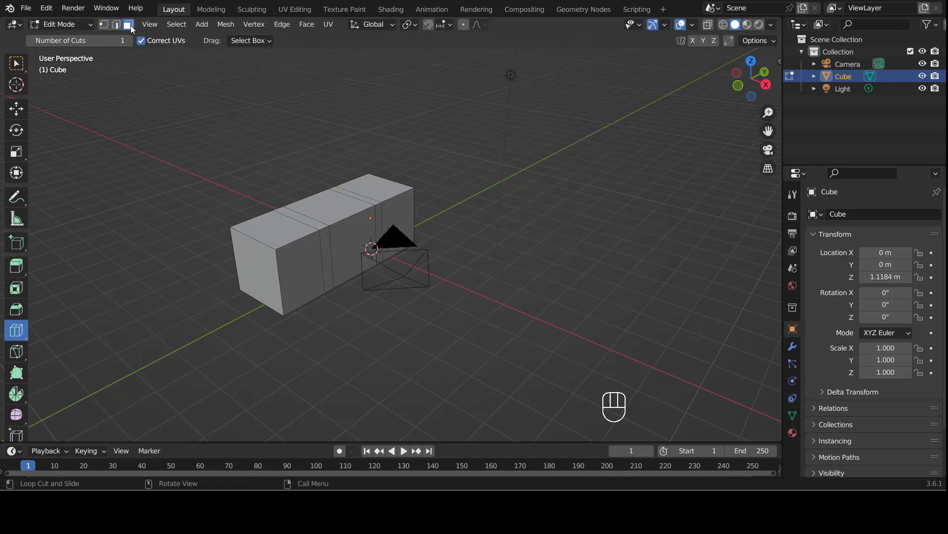
pyautogui.click(16, 108)
pyautogui.click(321, 204)
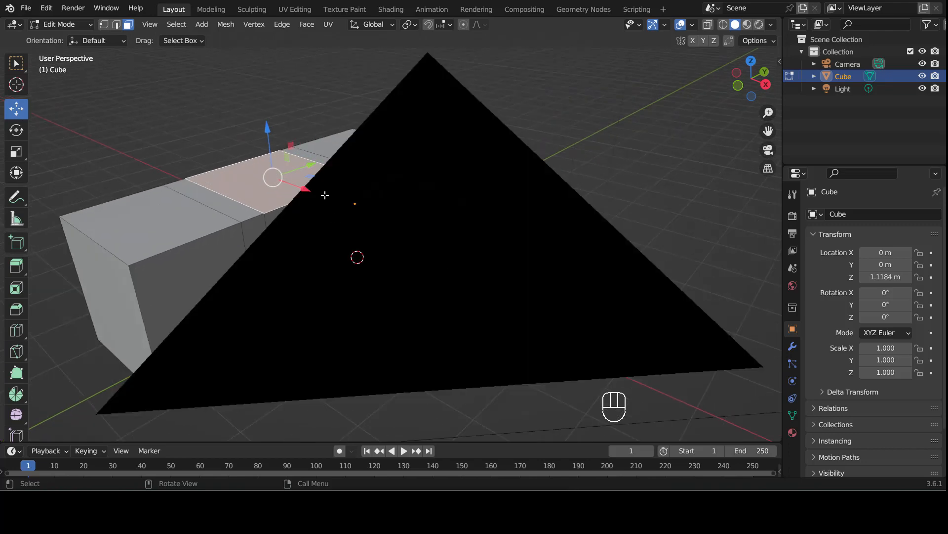
pyautogui.keyDown('shift'); pyautogui.moveTo(288, 180); pyautogui.dragTo(371, 225, button='middle'); pyautogui.keyUp('shift')
pyautogui.scroll(2, 370, 225)
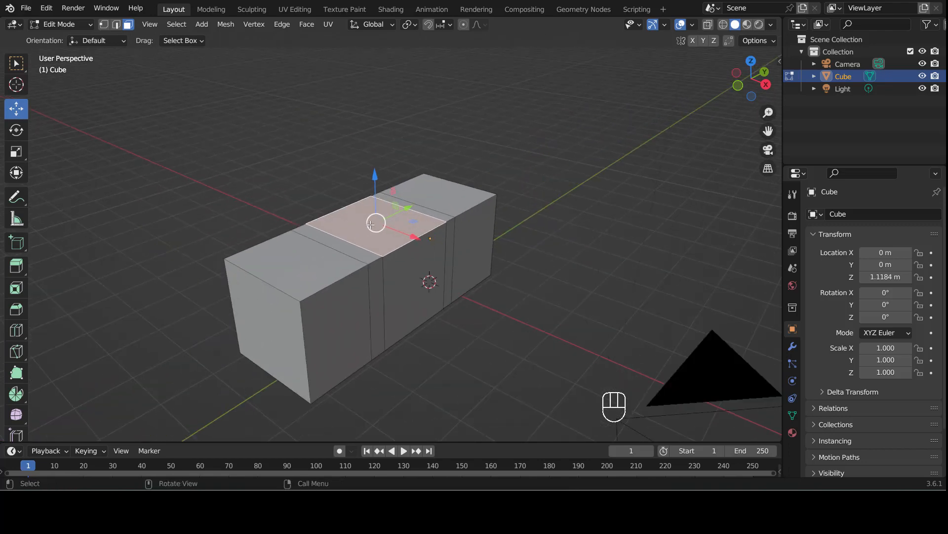
pyautogui.moveTo(374, 197); pyautogui.dragTo(375, 147)
# Select all the body's bottom faces from end to end and move them up about 1.15 m along Z.
pyautogui.moveTo(462, 238); pyautogui.dragTo(200, 214, button='middle')
pyautogui.click(200, 214)
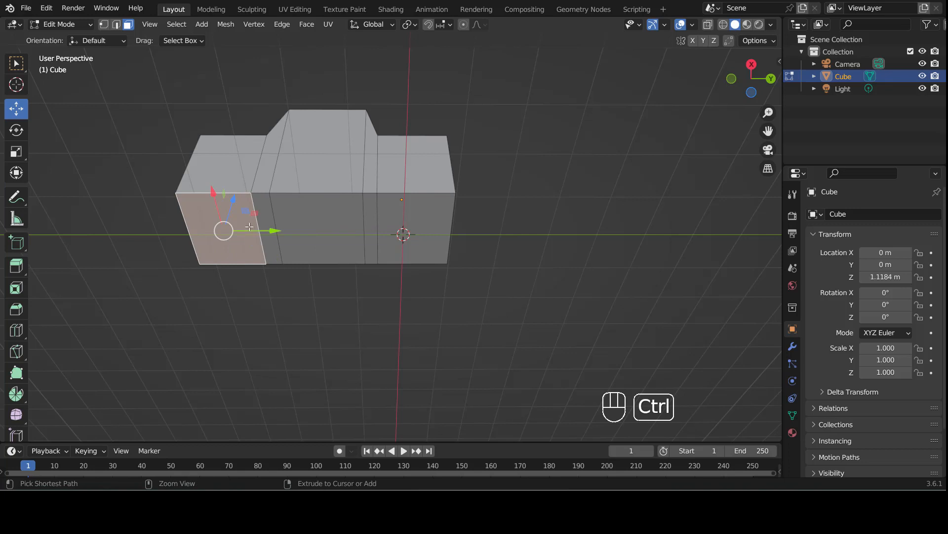
pyautogui.click(227, 230)
pyautogui.keyDown('ctrl'); pyautogui.click(401, 225); pyautogui.keyUp('ctrl')
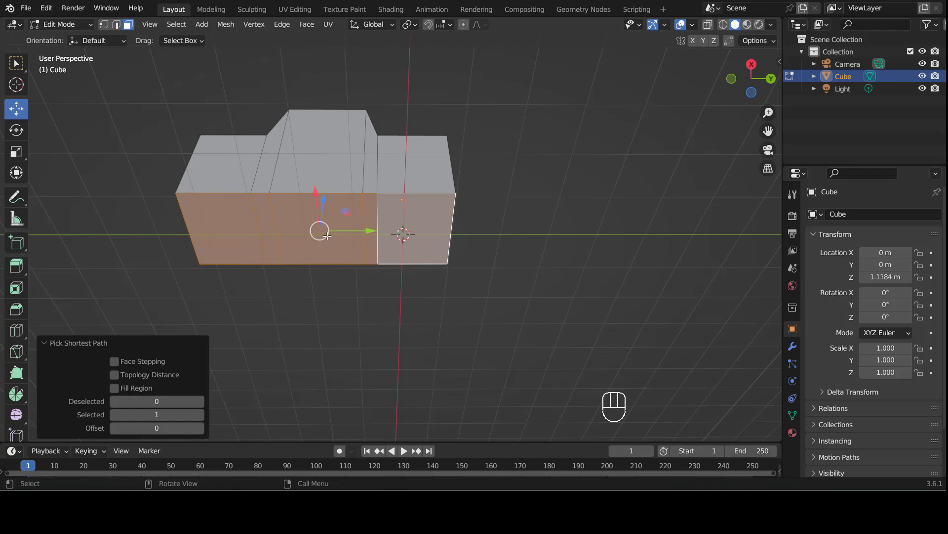
pyautogui.moveTo(276, 276); pyautogui.dragTo(306, 282, button='middle')
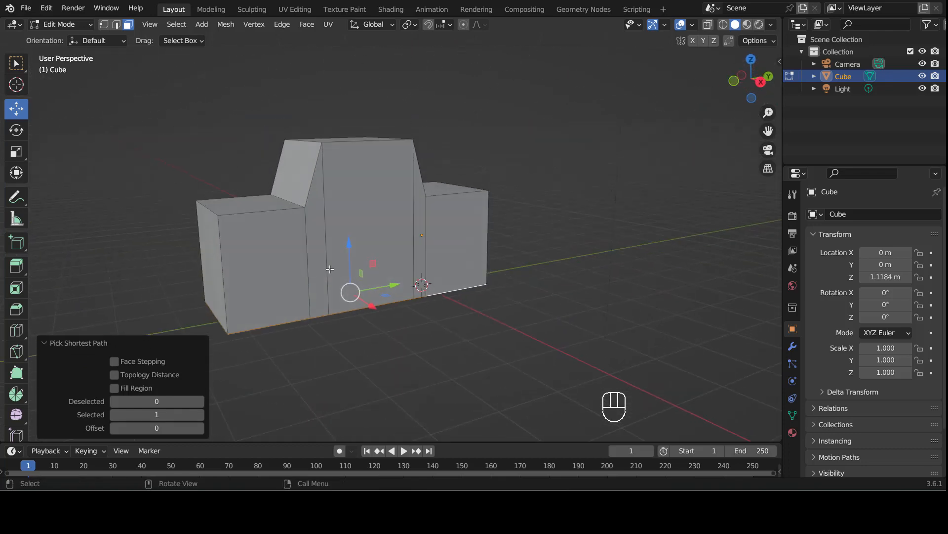
pyautogui.press('g')
pyautogui.press('z')
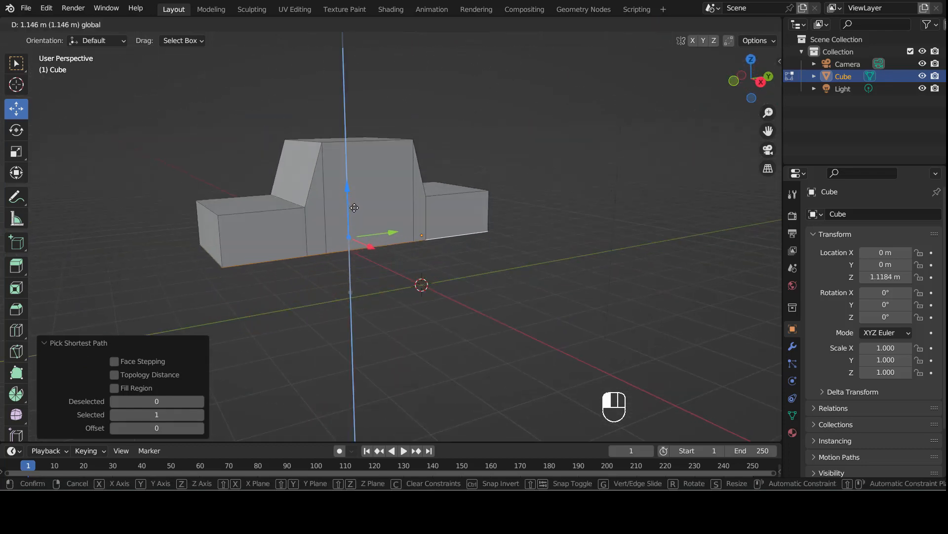
pyautogui.click(352, 206)
# Select the body's +Y end face and move it about -0.39 m along Y to shorten that end.
pyautogui.moveTo(447, 265); pyautogui.dragTo(471, 278, button='middle')
pyautogui.click(398, 254)
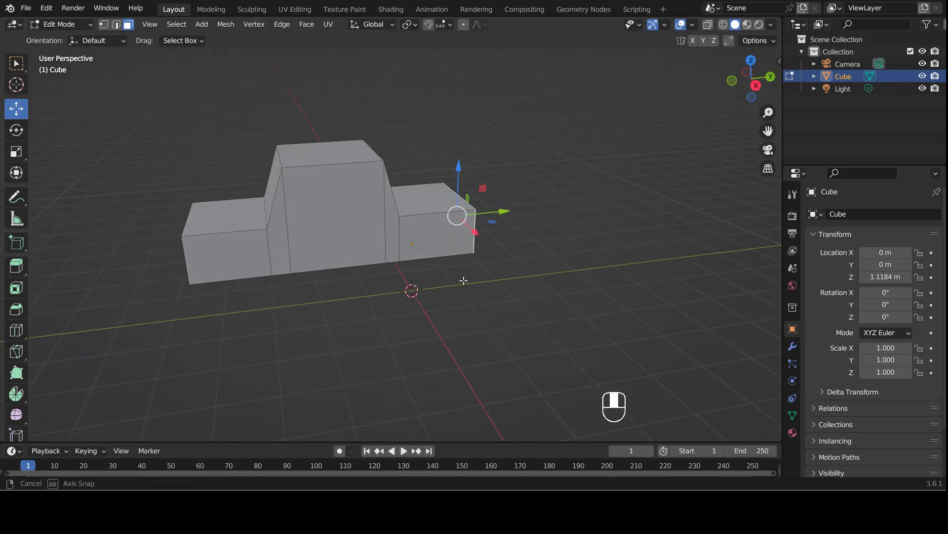
pyautogui.moveTo(501, 210); pyautogui.dragTo(483, 210)
# Slope the cabin ends by moving their base edges outward along Y, about 0.21 m at the +Y end and -0.28 m at the -Y end.
pyautogui.moveTo(482, 209); pyautogui.dragTo(231, 132, button='middle')
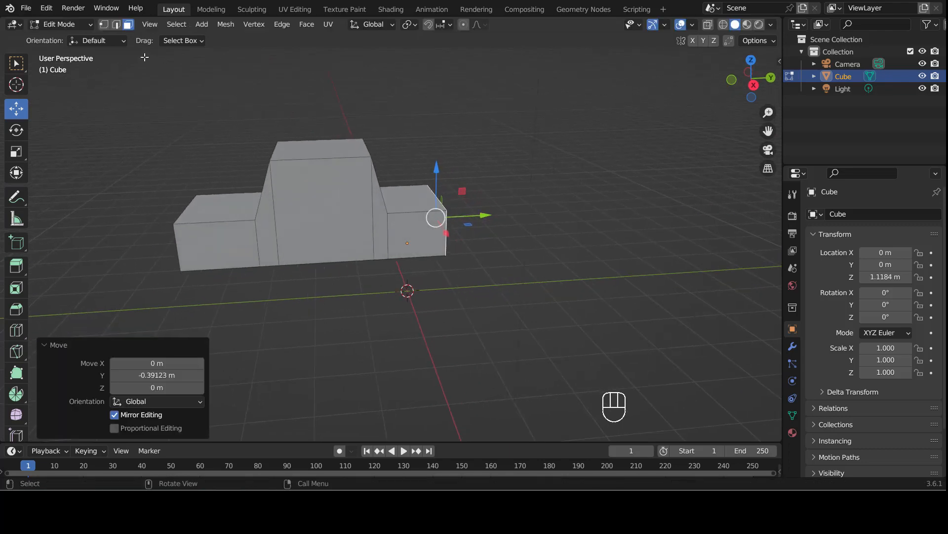
pyautogui.click(116, 25)
pyautogui.moveTo(268, 181); pyautogui.dragTo(325, 175, button='middle')
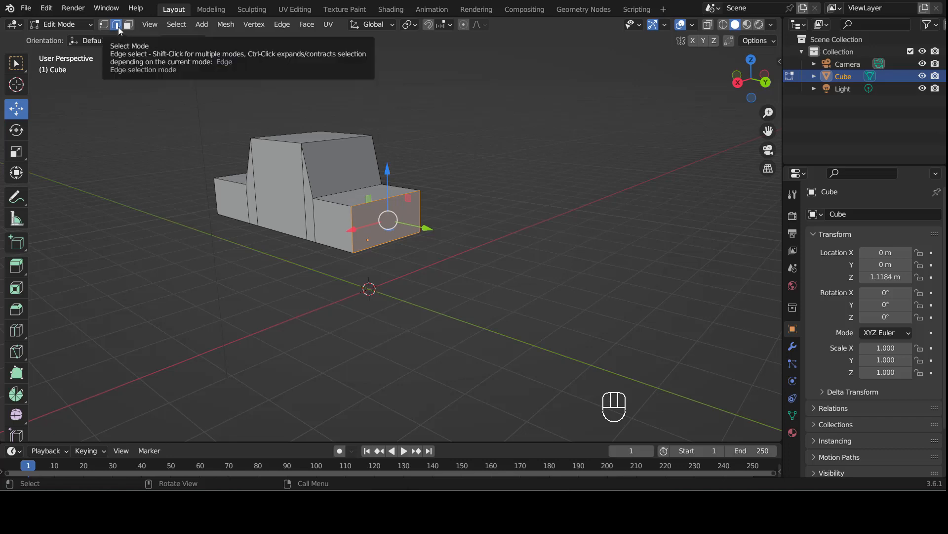
pyautogui.click(345, 190)
pyautogui.moveTo(360, 216); pyautogui.dragTo(397, 216, button='middle')
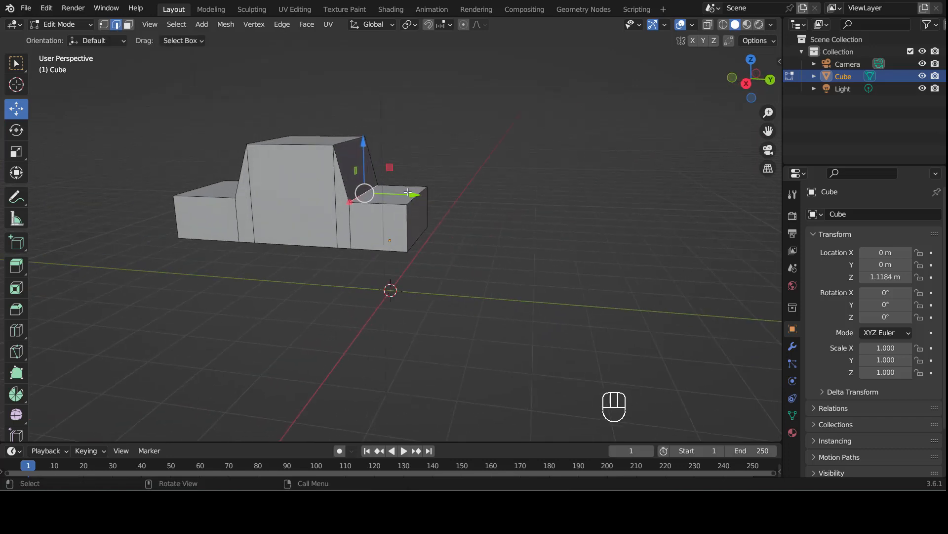
pyautogui.moveTo(412, 194); pyautogui.dragTo(425, 195)
pyautogui.moveTo(353, 215); pyautogui.dragTo(313, 197, button='middle')
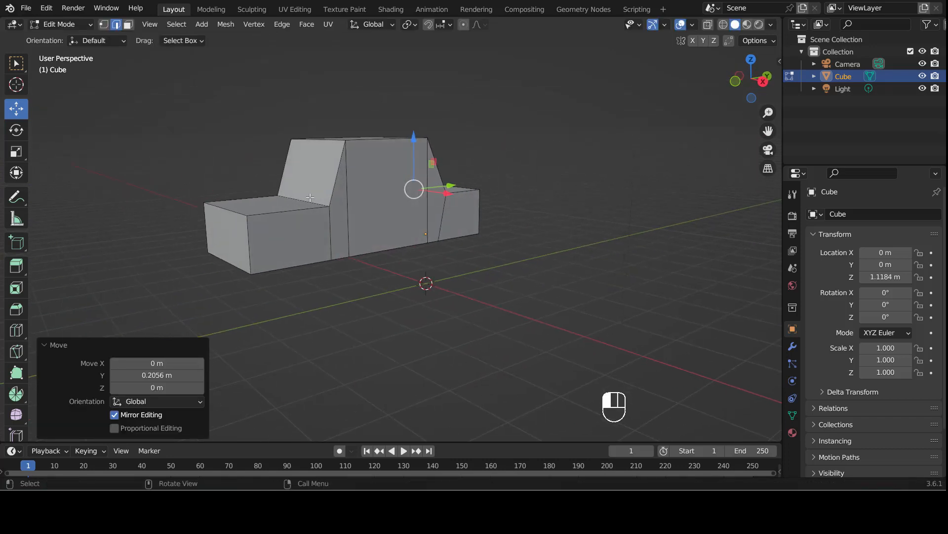
pyautogui.moveTo(338, 198); pyautogui.dragTo(319, 197)
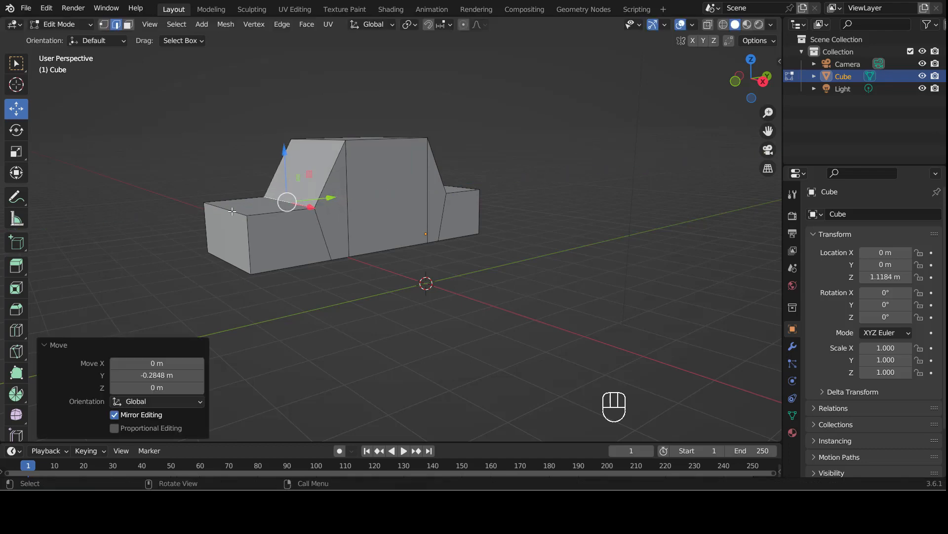
# Lower the top edge of the body's -Y end face about 0.32 m along Z to slope the hood.
pyautogui.click(232, 211)
pyautogui.moveTo(233, 211); pyautogui.dragTo(240, 228, button='middle')
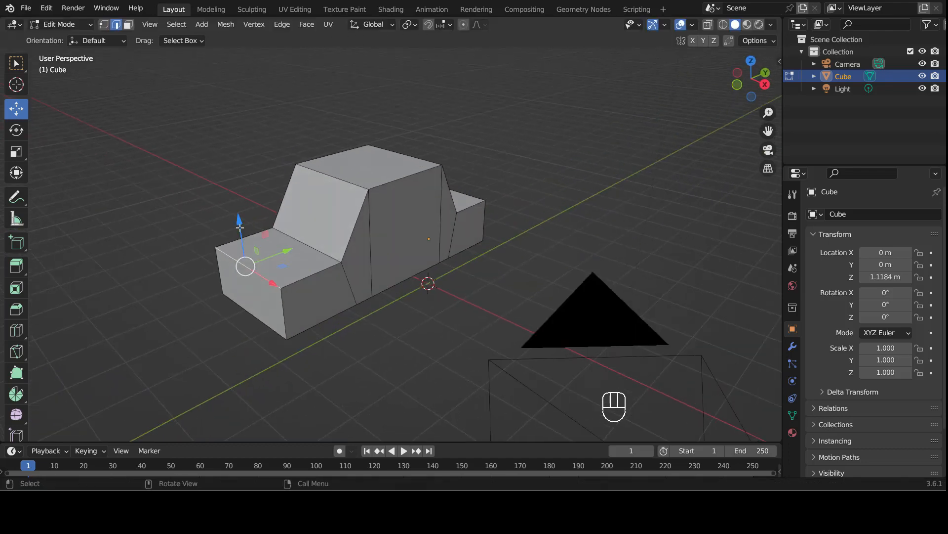
pyautogui.moveTo(240, 228); pyautogui.dragTo(240, 257)
pyautogui.moveTo(240, 257); pyautogui.dragTo(392, 225, button='middle')
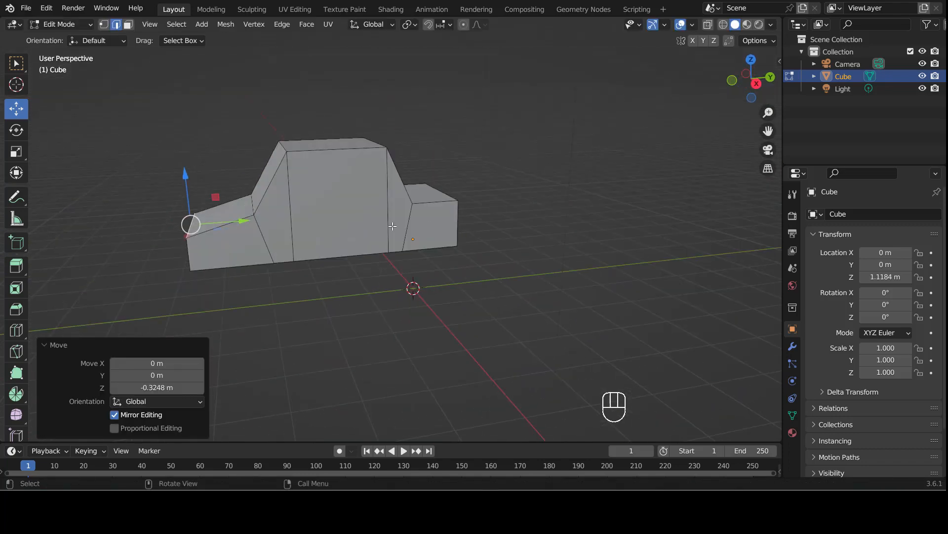
pyautogui.moveTo(303, 217); pyautogui.dragTo(346, 209, button='middle')
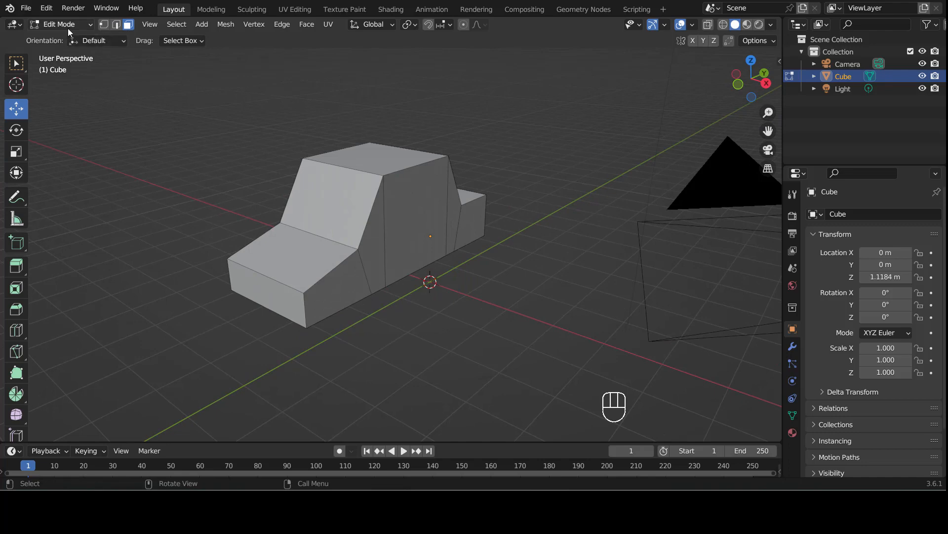
# In Object Mode, add a cylinder with 24 vertices and rotate it 90° about the global Y axis.
pyautogui.press('Tab')
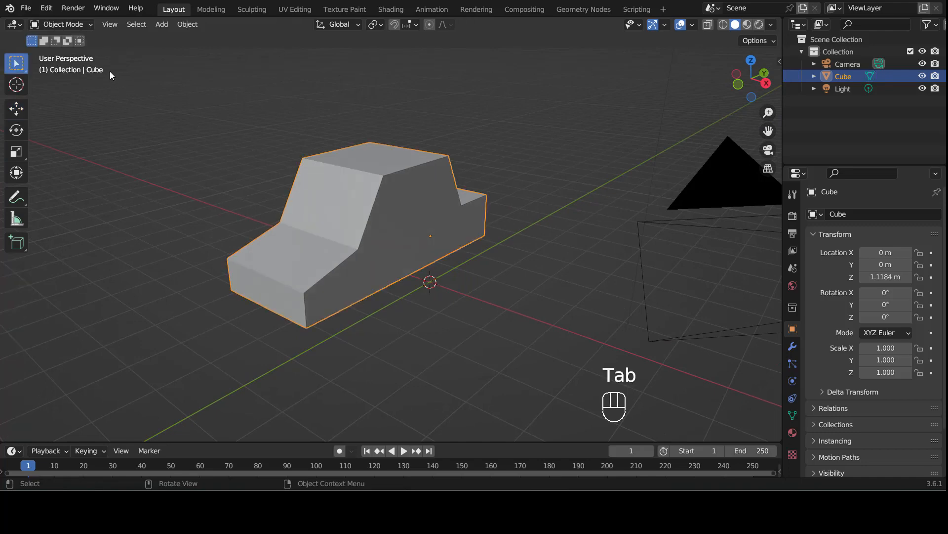
pyautogui.click(82, 28)
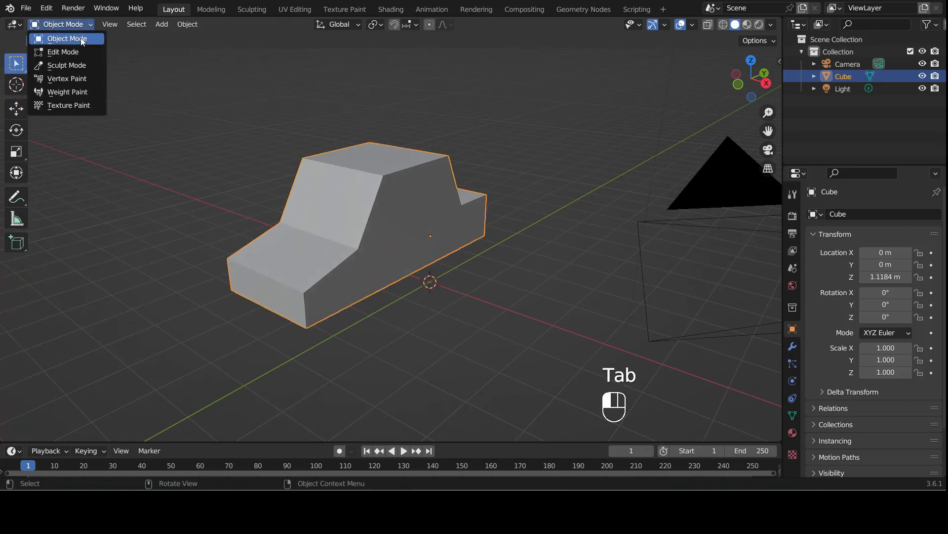
pyautogui.click(163, 27)
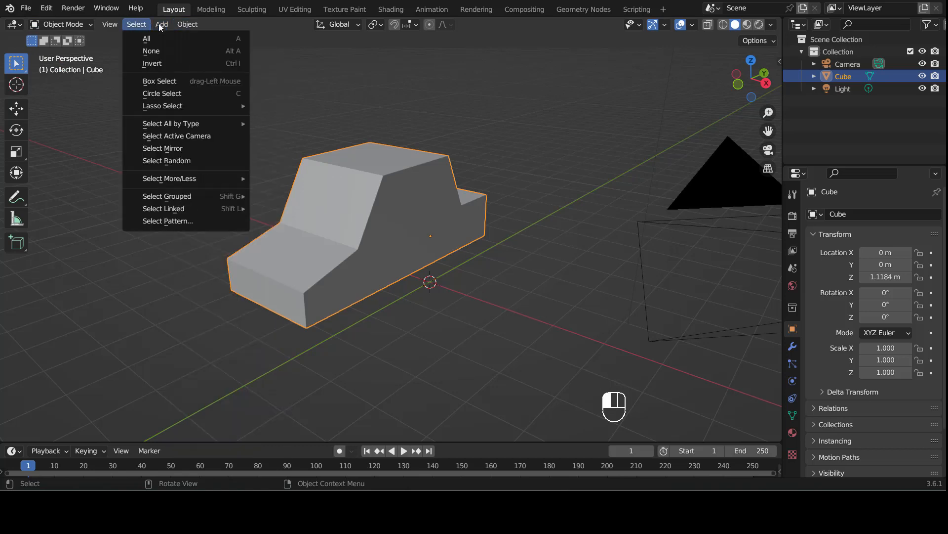
pyautogui.moveTo(169, 39)
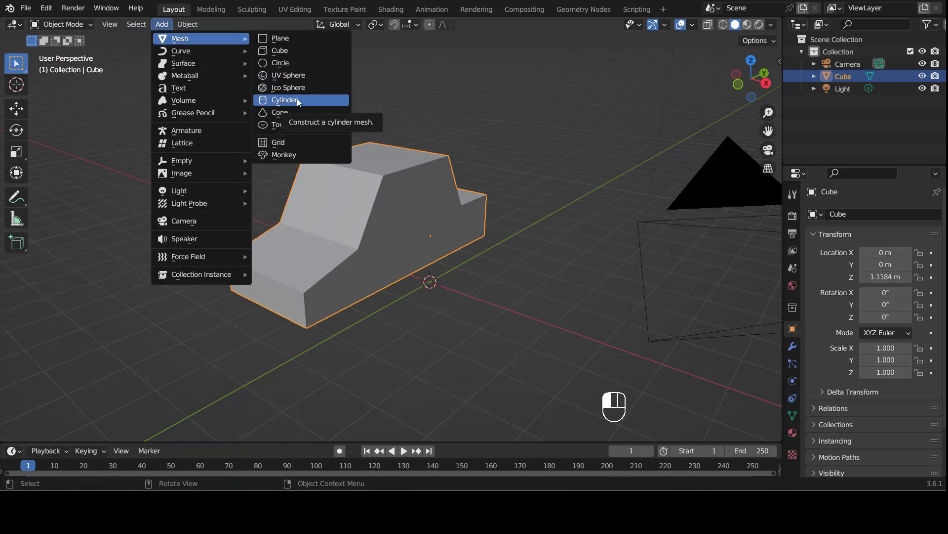
pyautogui.click(297, 99)
pyautogui.click(178, 289)
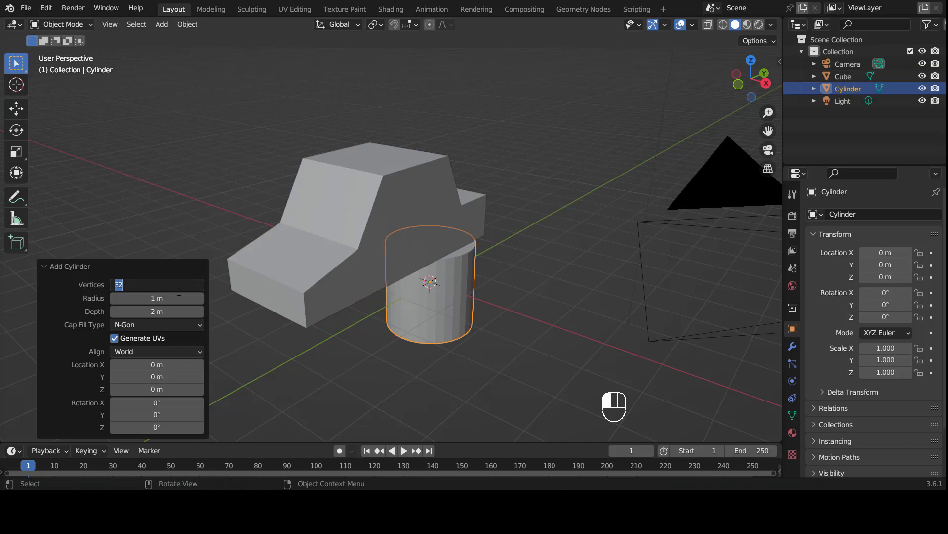
pyautogui.write('1')
pyautogui.press('Return')
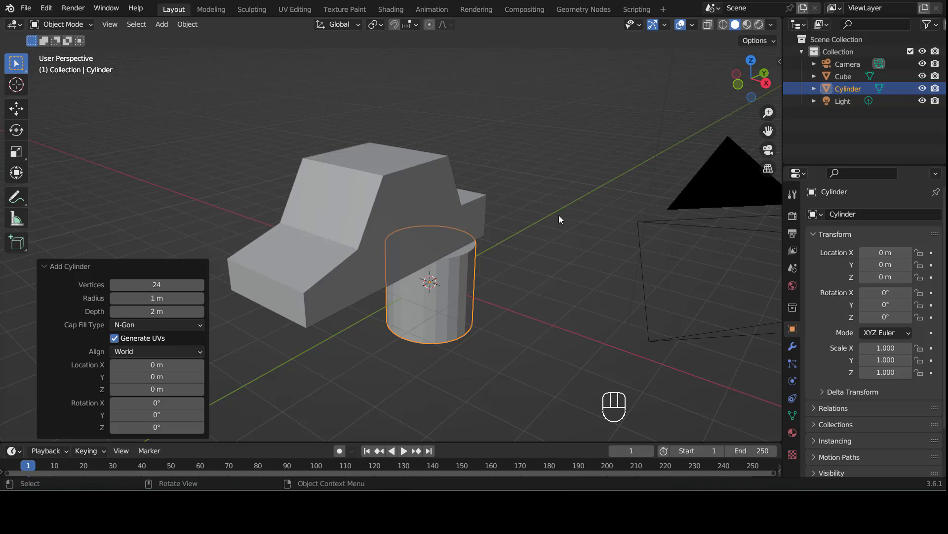
pyautogui.write('ry90')
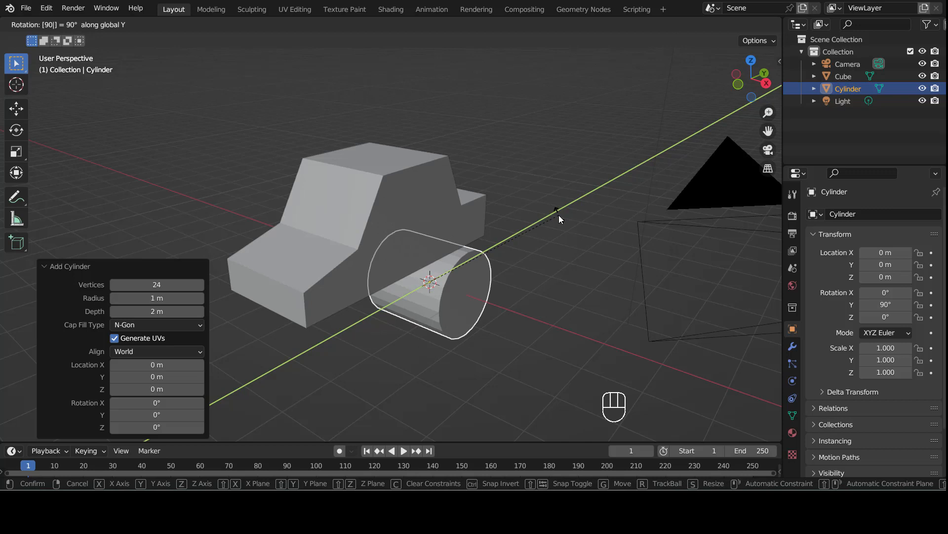
pyautogui.press('Return')
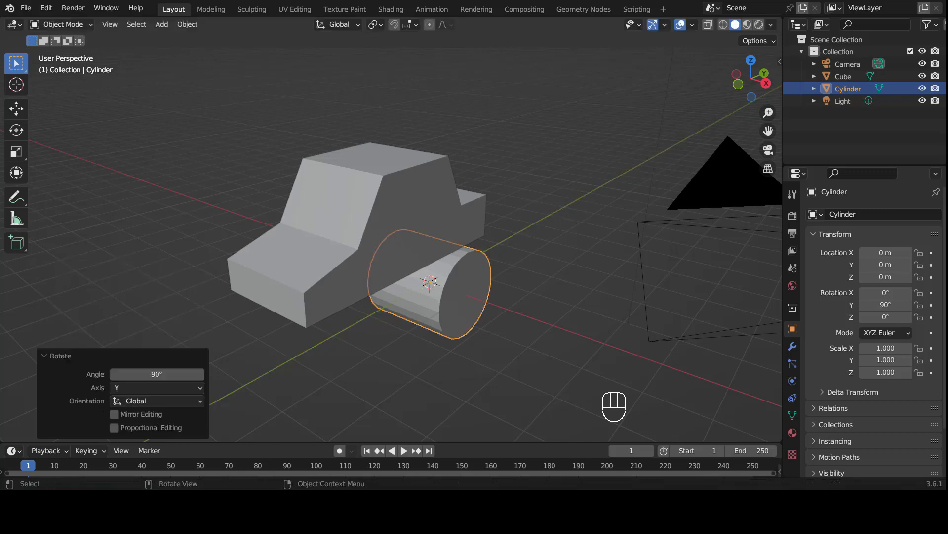
# Thin the cylinder into a wheel by moving its +X end cap about -1.27 m along X in Edit Mode, and return to Object Mode.
pyautogui.scroll(-3, 443, 238)
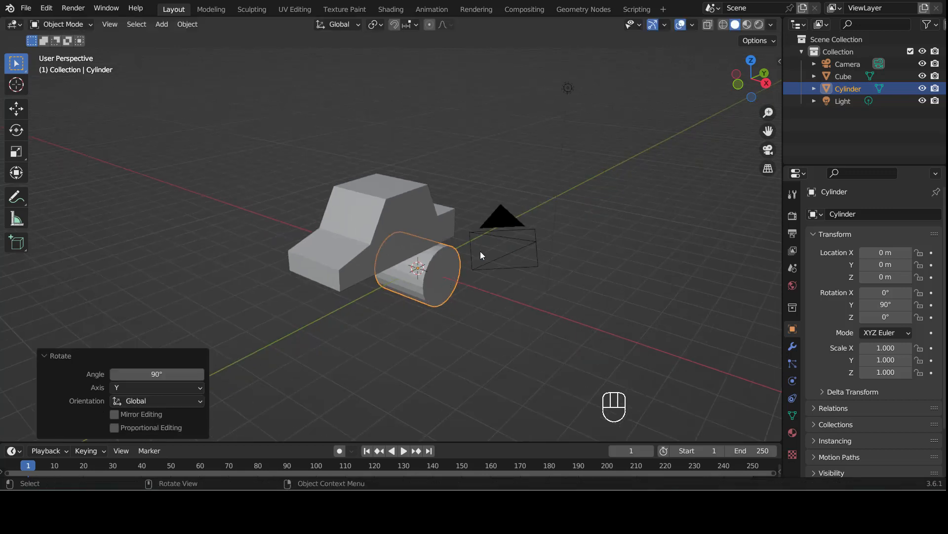
pyautogui.moveTo(455, 269)
pyautogui.mouseDown(button='middle')
pyautogui.moveTo(509, 233)
pyautogui.moveTo(457, 247)
pyautogui.moveTo(446, 267)
pyautogui.mouseUp(button='middle')
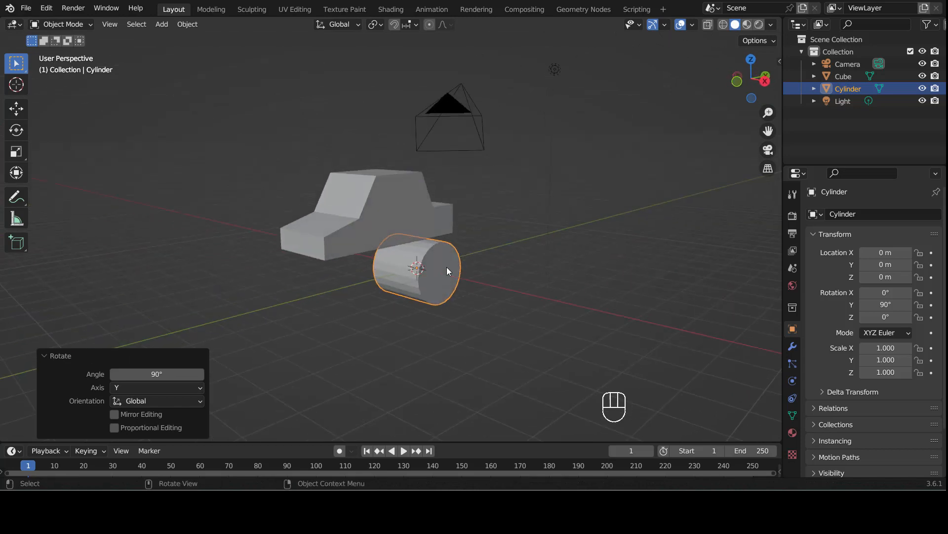
pyautogui.press('Tab')
pyautogui.click(438, 258)
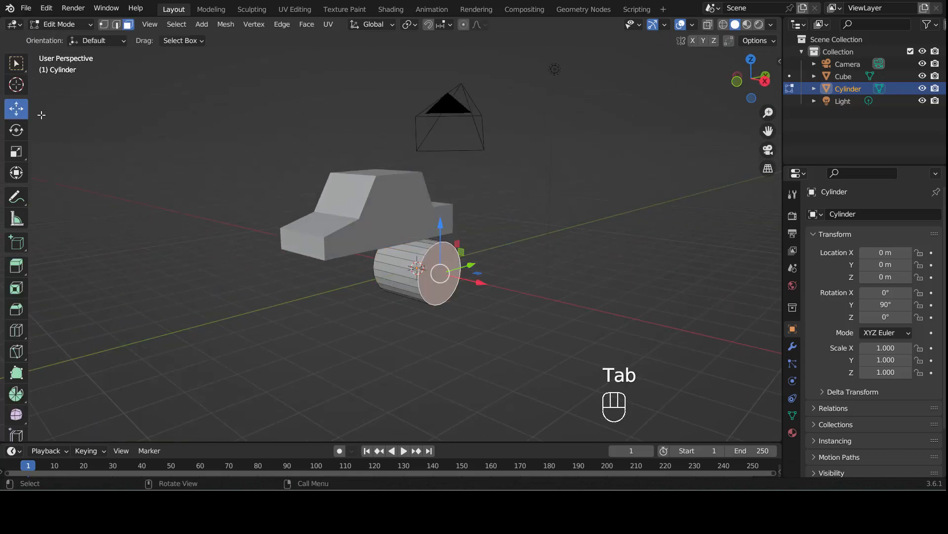
pyautogui.moveTo(476, 274); pyautogui.dragTo(491, 258, button='middle')
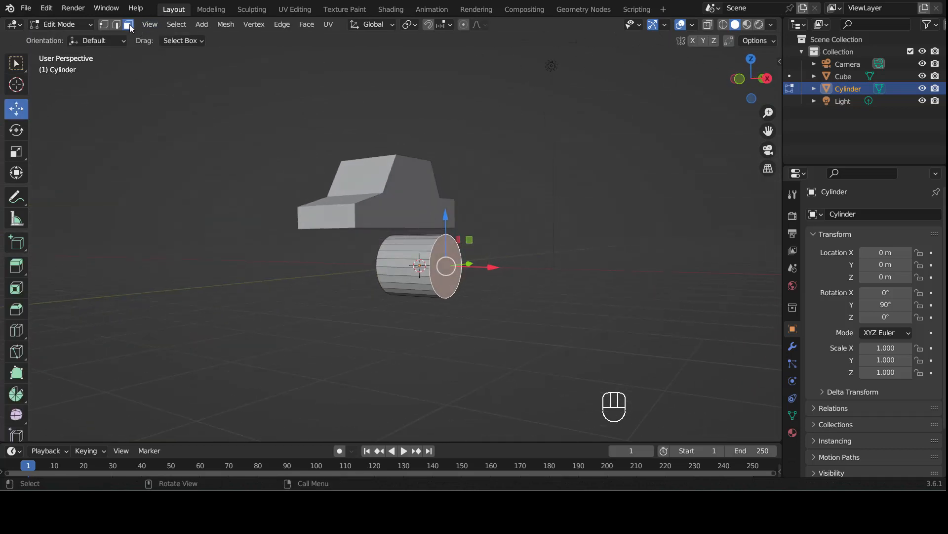
pyautogui.moveTo(349, 170); pyautogui.dragTo(459, 257, button='middle')
pyautogui.moveTo(494, 276); pyautogui.dragTo(449, 275)
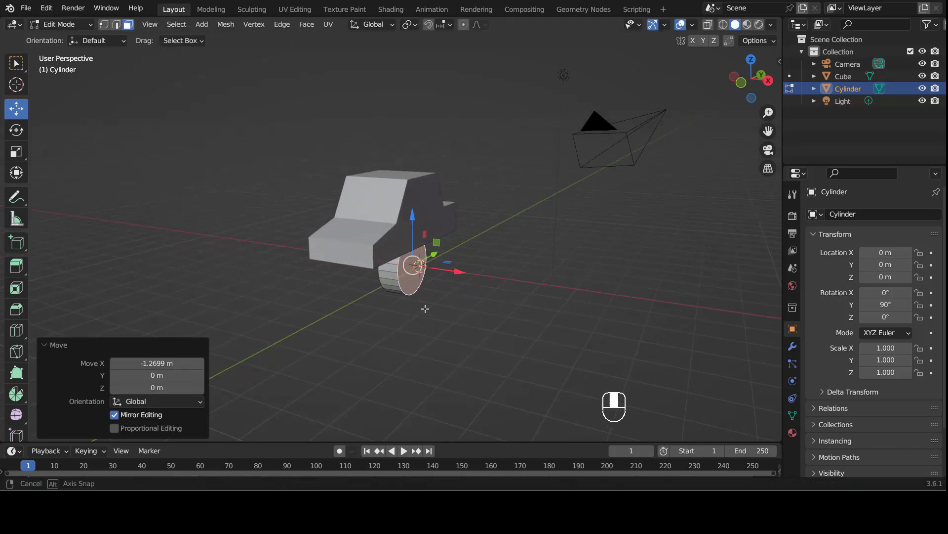
pyautogui.moveTo(452, 276); pyautogui.dragTo(475, 291, button='middle')
pyautogui.press('Tab')
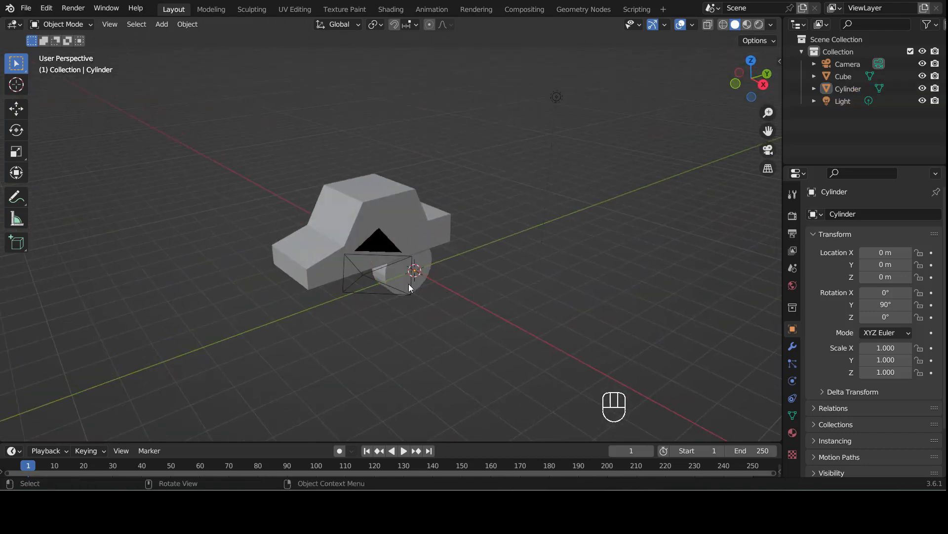
# Move the wheel with global Z locked, about 3.8 m along X and -2.72 m along Y, to clear the body.
pyautogui.moveTo(419, 303); pyautogui.dragTo(634, 225, button='middle')
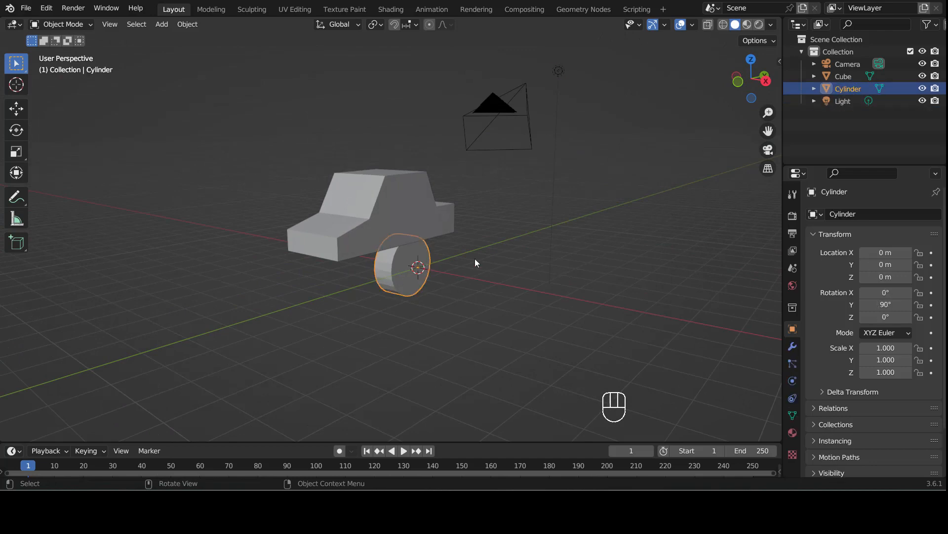
pyautogui.moveTo(464, 230); pyautogui.dragTo(453, 238, button='middle')
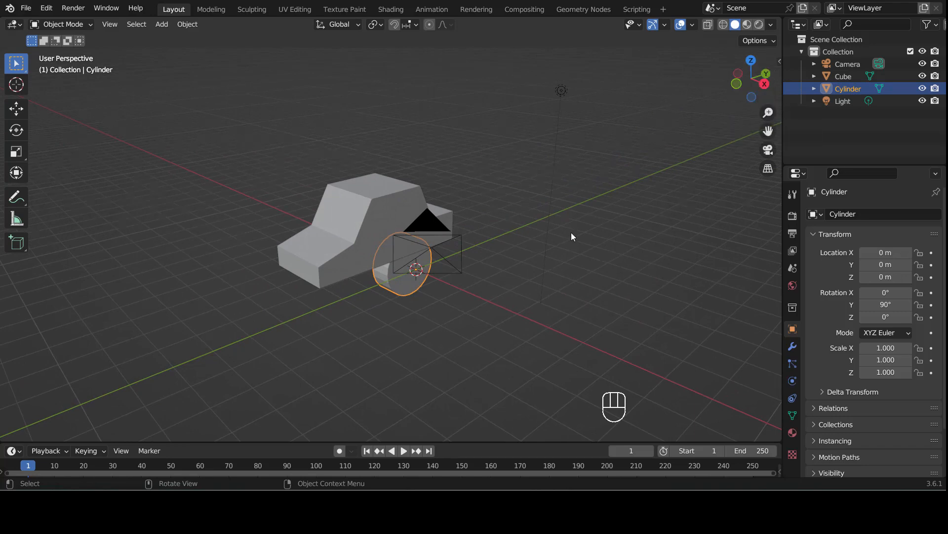
pyautogui.press('g')
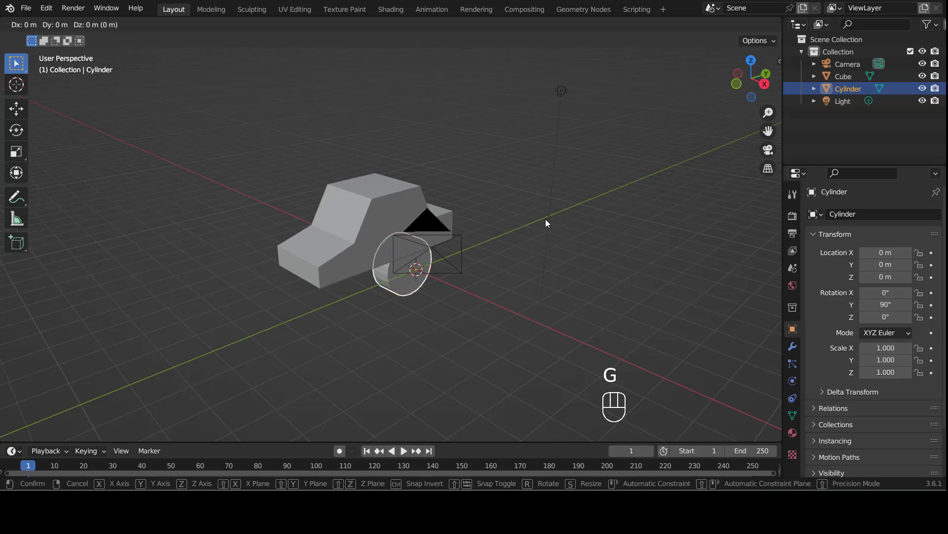
pyautogui.keyDown('shift'); pyautogui.middleClick(546, 219); pyautogui.keyUp('shift')
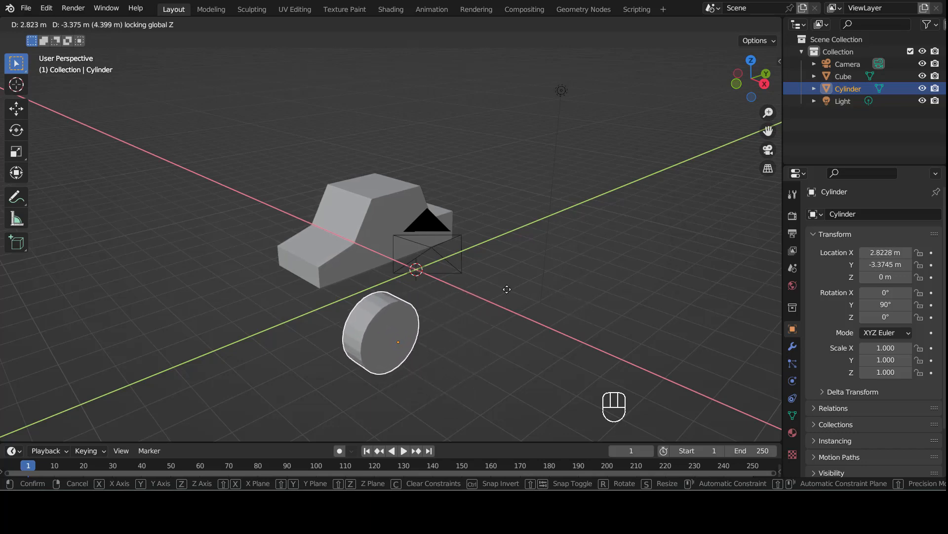
pyautogui.click(457, 289)
pyautogui.moveTo(457, 289); pyautogui.dragTo(432, 263, button='middle')
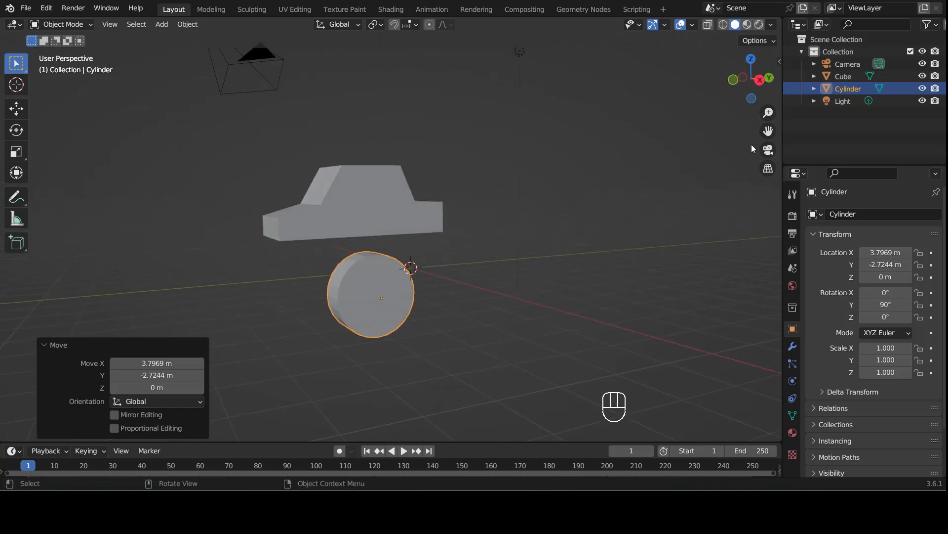
pyautogui.click(764, 82)
pyautogui.press('g')
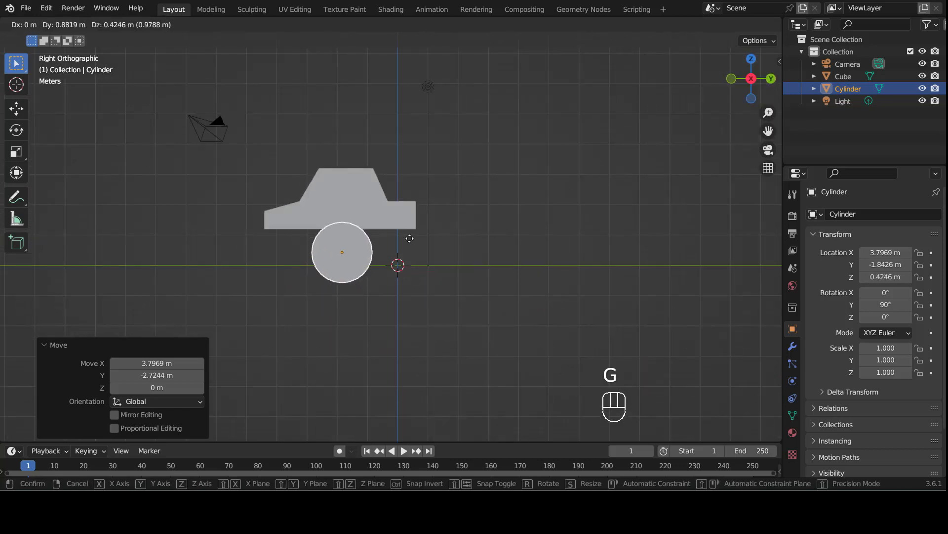
pyautogui.rightClick(410, 241)
# In the right orthographic view, move the wheel about 2.01 m along Y and 0.91 m along Z to overlap the body's lower edge.
pyautogui.moveTo(583, 167); pyautogui.dragTo(675, 168, button='middle')
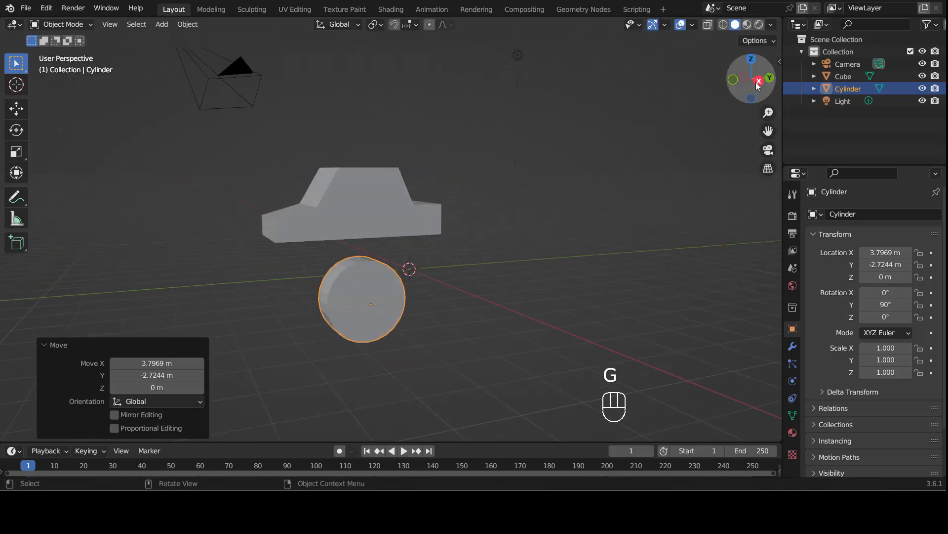
pyautogui.click(759, 83)
pyautogui.moveTo(439, 231); pyautogui.dragTo(453, 251, button='middle')
pyautogui.click(755, 84)
pyautogui.press('g')
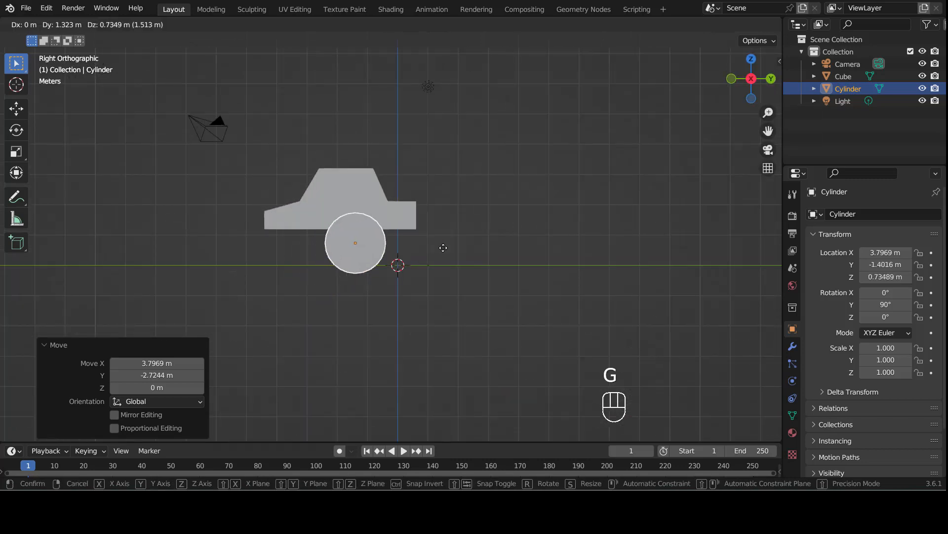
pyautogui.click(457, 244)
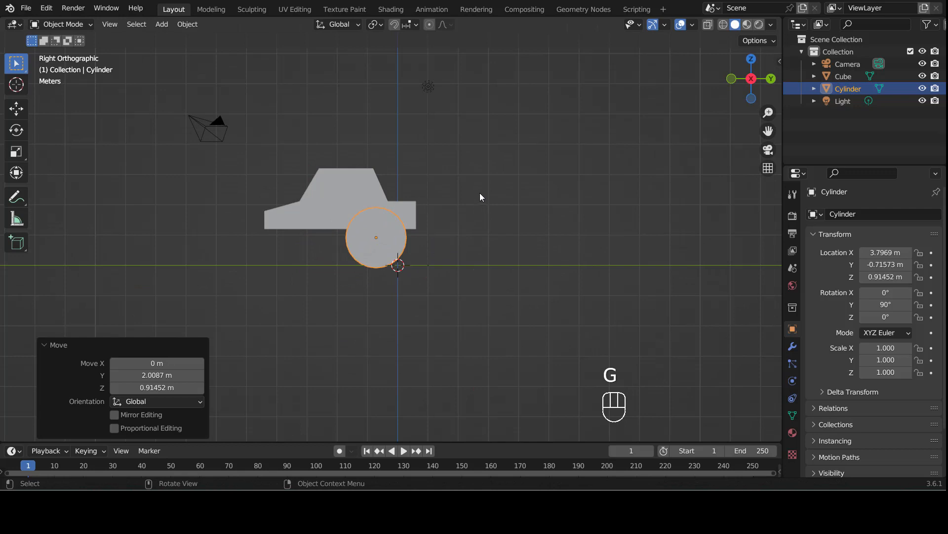
# Scale the wheel uniformly down to about 0.824.
pyautogui.press('s')
pyautogui.press('Escape')
pyautogui.press('s')
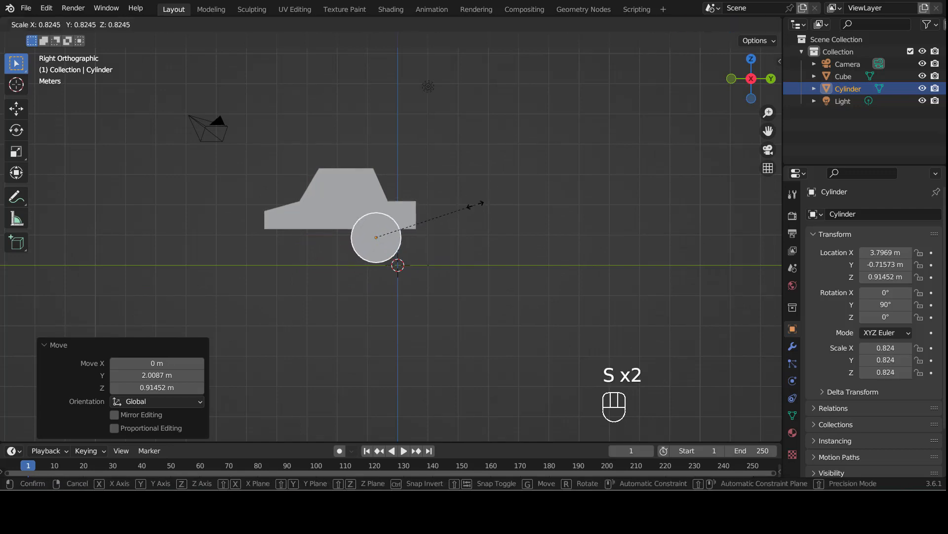
pyautogui.click(476, 204)
# Move the wheel about -2.25 m along X to bring it against the side of the car body.
pyautogui.moveTo(445, 220); pyautogui.dragTo(498, 263, button='middle')
pyautogui.click(21, 113)
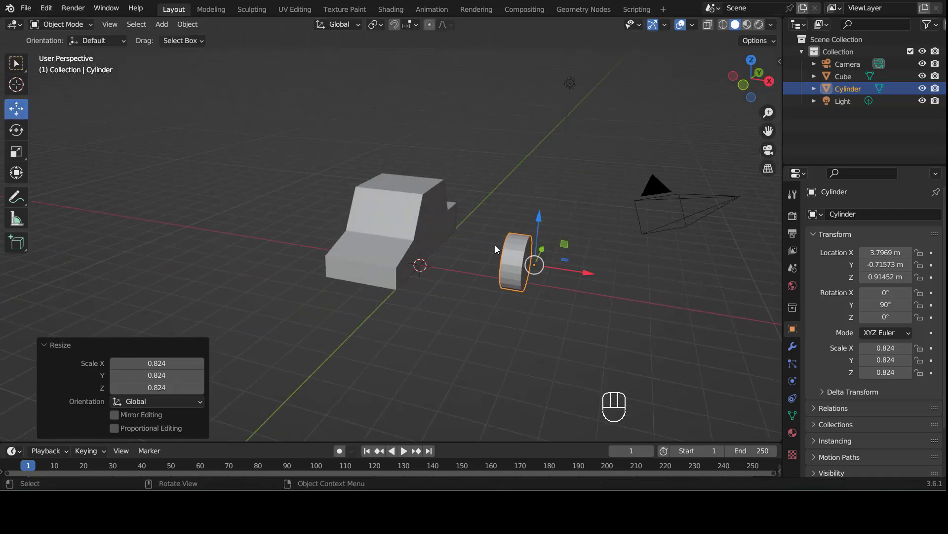
pyautogui.moveTo(573, 271); pyautogui.dragTo(492, 268)
# In the right orthographic view, scale the wheel uniformly by about 0.756.
pyautogui.moveTo(493, 268); pyautogui.dragTo(445, 247, button='middle')
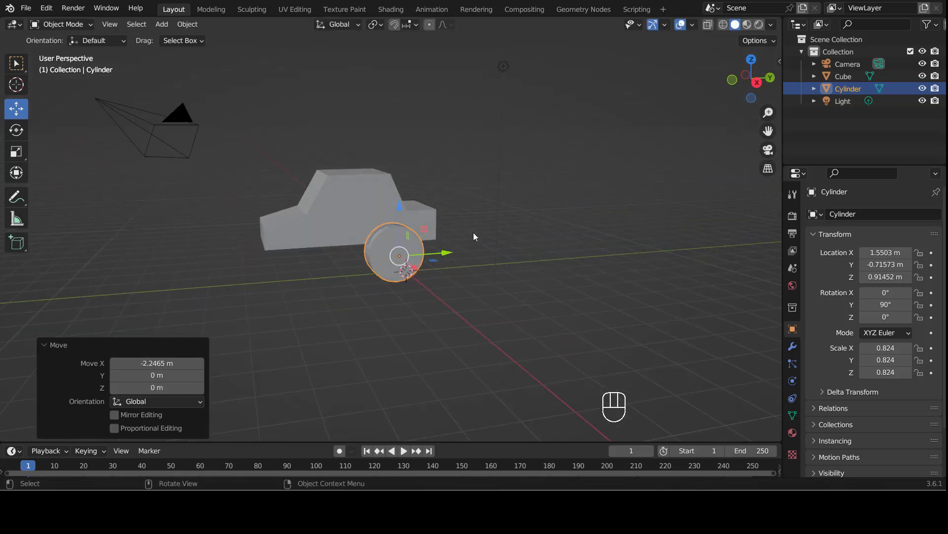
pyautogui.click(757, 82)
pyautogui.press('s')
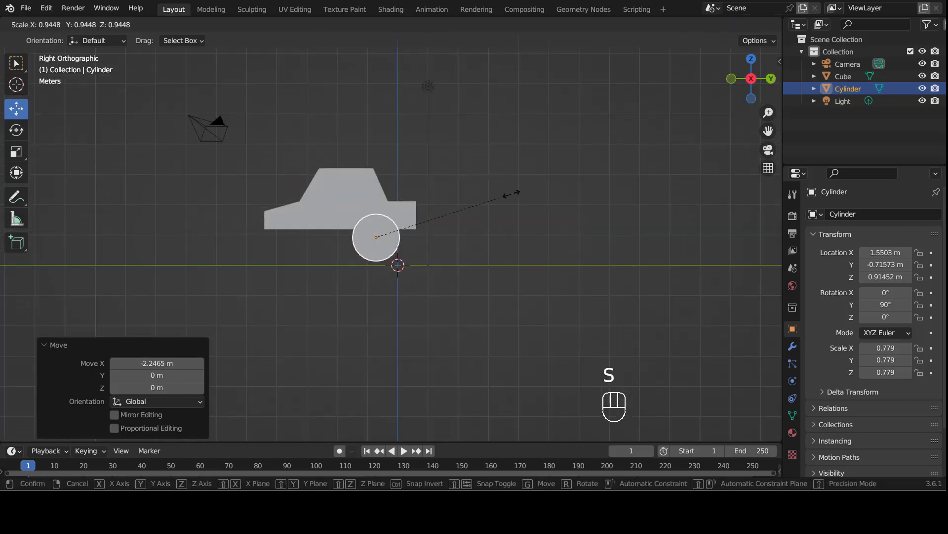
pyautogui.click(487, 206)
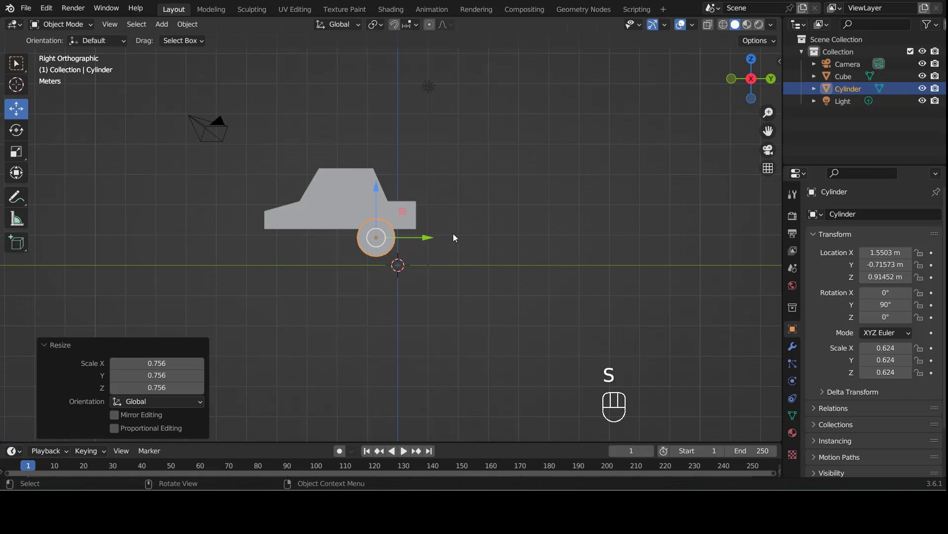
# Move the wheel about 0.13 m along Y and 0.26 m along Z, centring it on the body's lower edge.
pyautogui.press('g')
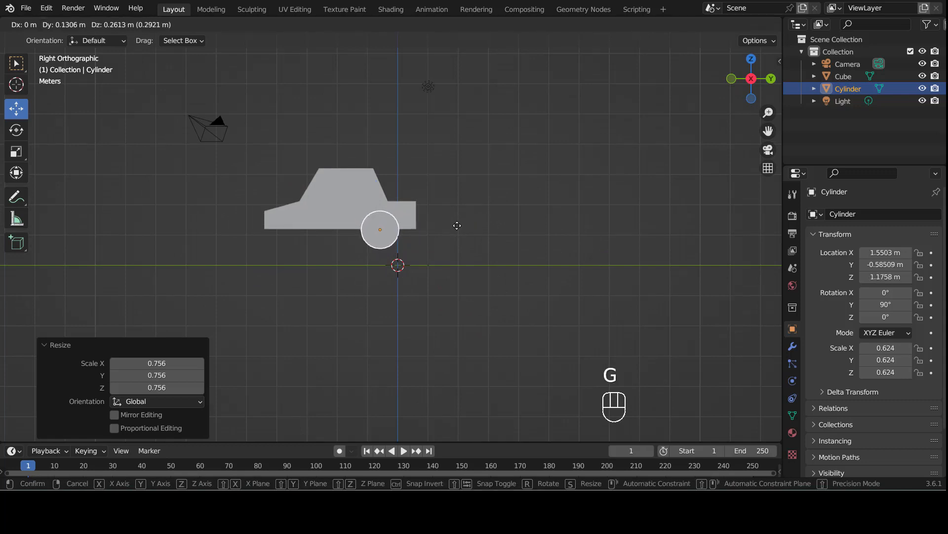
pyautogui.click(457, 225)
pyautogui.scroll(3, 425, 241)
pyautogui.keyDown('shift'); pyautogui.moveTo(369, 245); pyautogui.dragTo(449, 250, button='middle'); pyautogui.keyUp('shift')
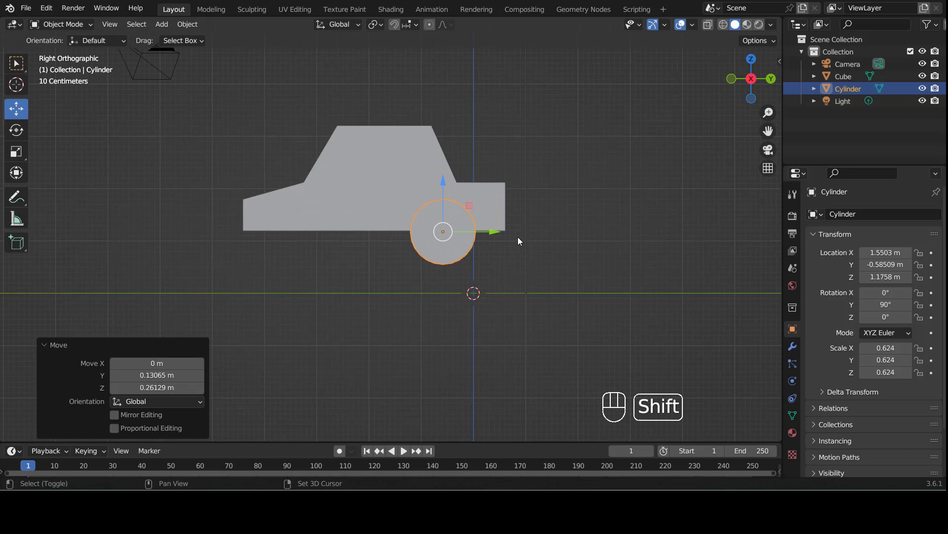
# Duplicate the rear wheel and place the copy about -2.58 m along Y as the front wheel.
pyautogui.hotkey('shift', 'd')
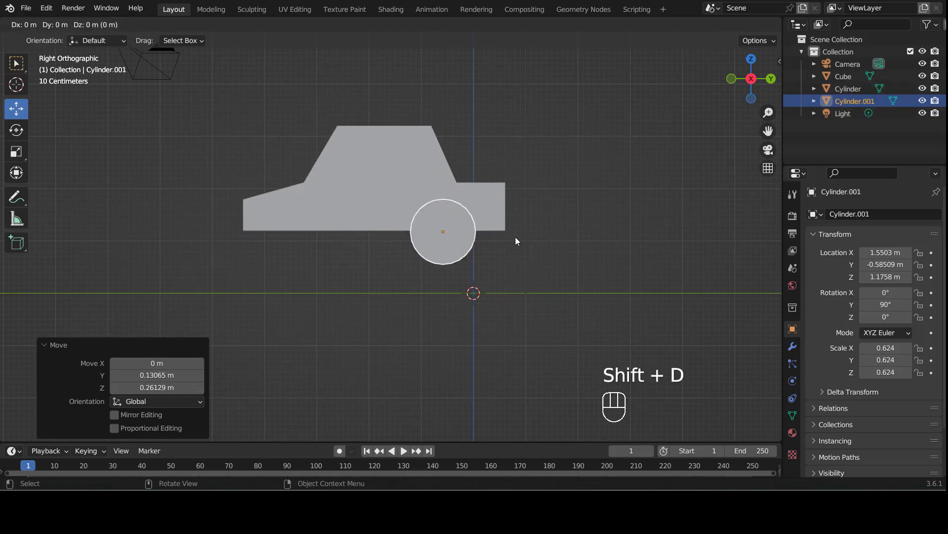
pyautogui.press('y')
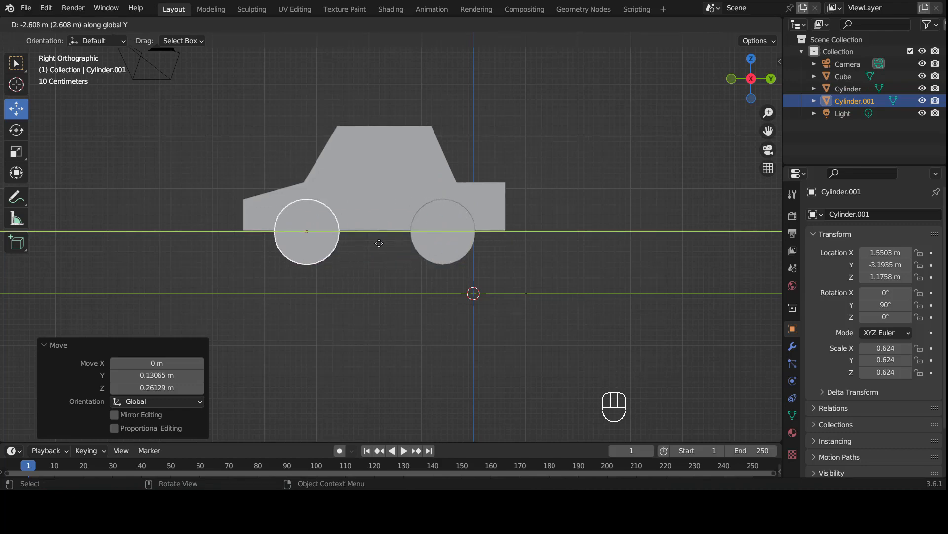
pyautogui.click(379, 243)
# Select the front and rear wheels together and move them about -0.18 m along X into the car body.
pyautogui.moveTo(381, 244); pyautogui.dragTo(511, 257, button='middle')
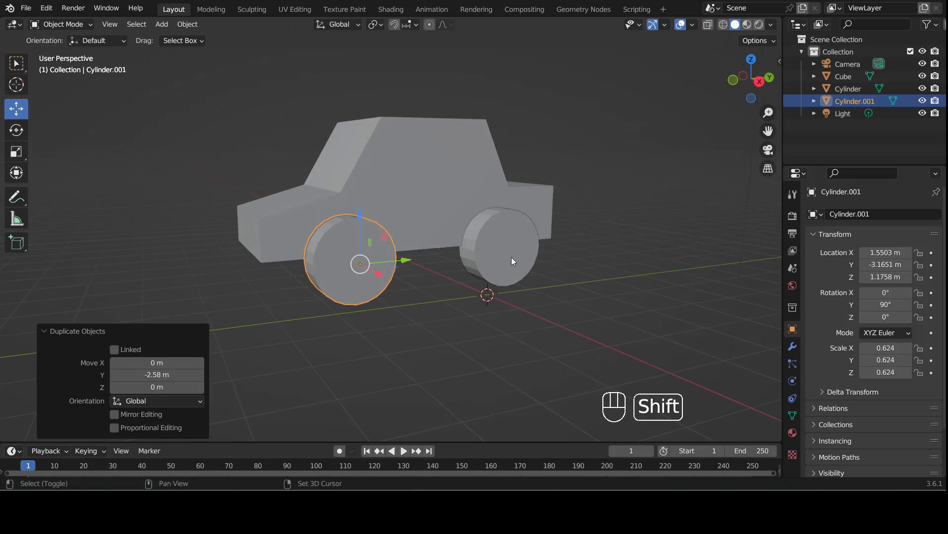
pyautogui.keyDown('shift'); pyautogui.click(498, 261); pyautogui.keyUp('shift')
pyautogui.moveTo(451, 312); pyautogui.dragTo(561, 254, button='middle')
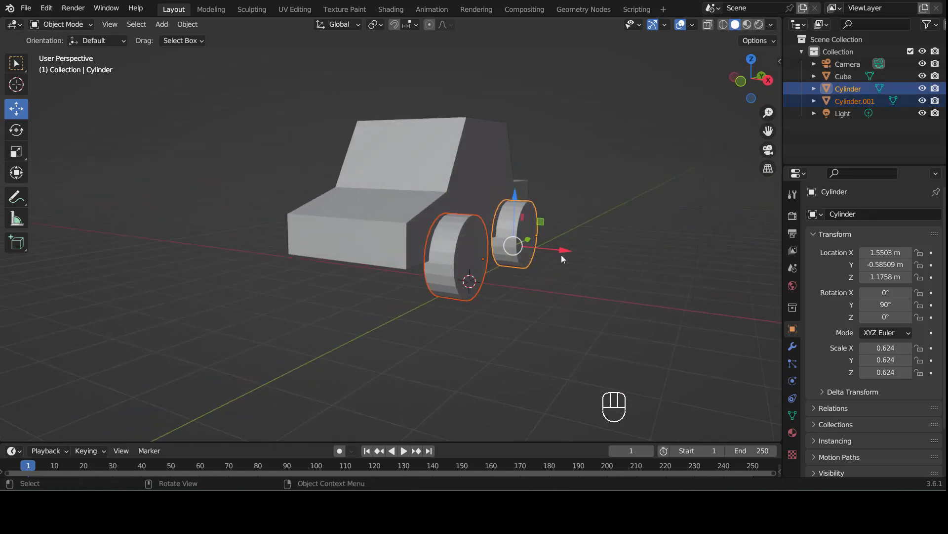
pyautogui.moveTo(564, 251); pyautogui.dragTo(550, 250)
# Duplicate the front and rear wheels and place the copies about 0.79 m along X, outside the originals.
pyautogui.moveTo(501, 311); pyautogui.dragTo(498, 272, button='middle')
pyautogui.click(398, 319)
pyautogui.click(498, 271)
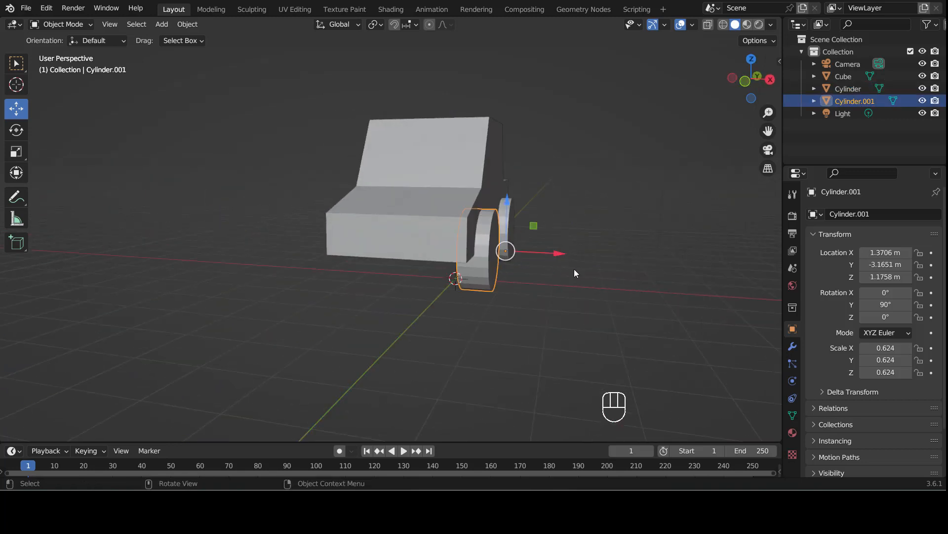
pyautogui.moveTo(574, 271); pyautogui.dragTo(524, 280, button='middle')
pyautogui.keyDown('shift'); pyautogui.click(510, 259); pyautogui.keyUp('shift')
pyautogui.press('shift')
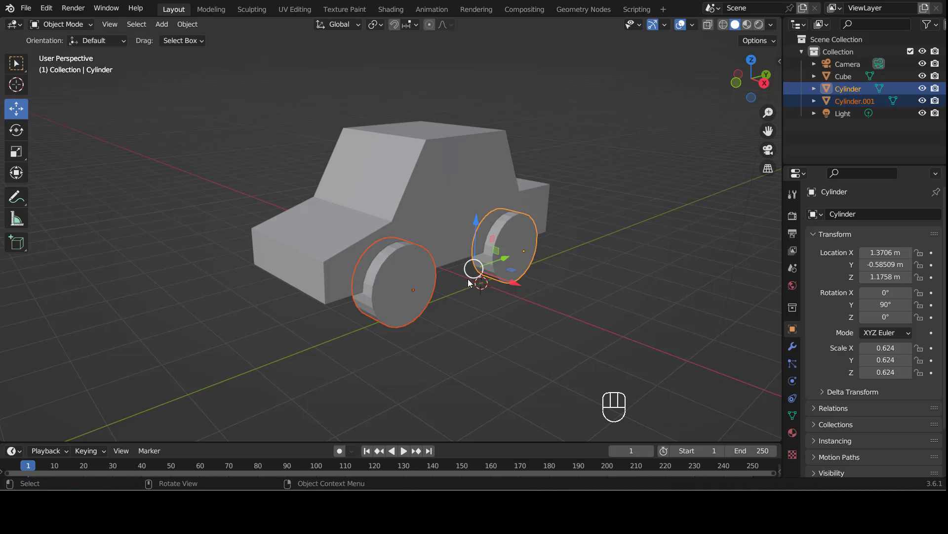
pyautogui.click(408, 291)
pyautogui.press('shift')
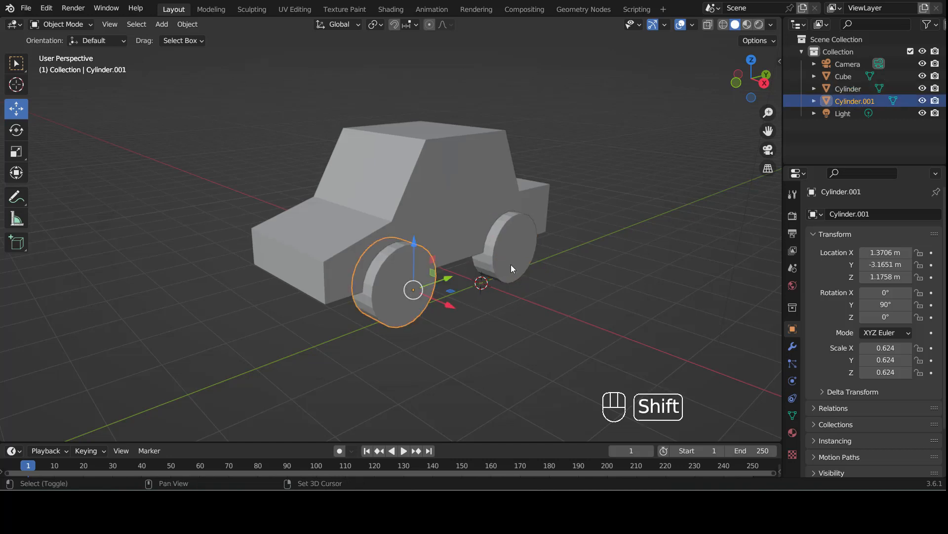
pyautogui.keyDown('shift'); pyautogui.click(512, 265); pyautogui.keyUp('shift')
pyautogui.moveTo(488, 310); pyautogui.dragTo(481, 331, button='middle')
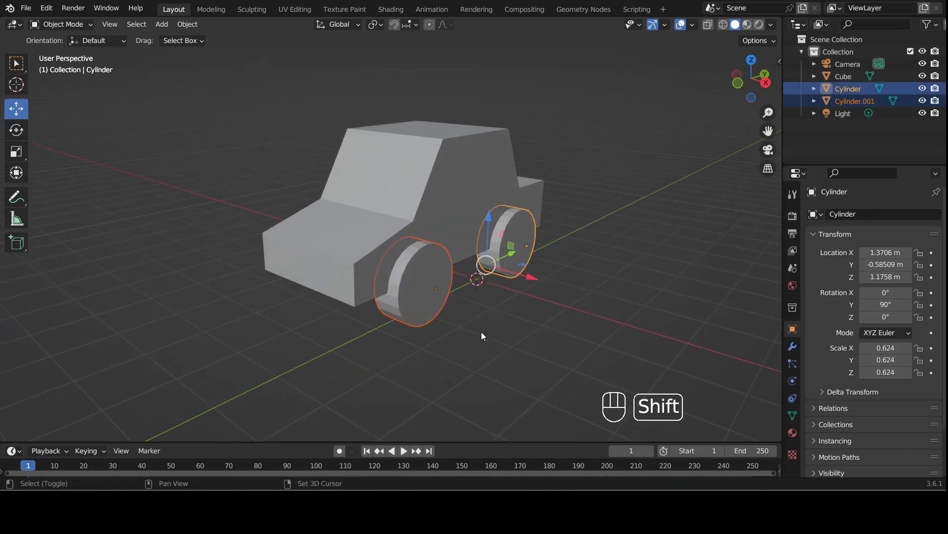
pyautogui.hotkey('shift', 'd')
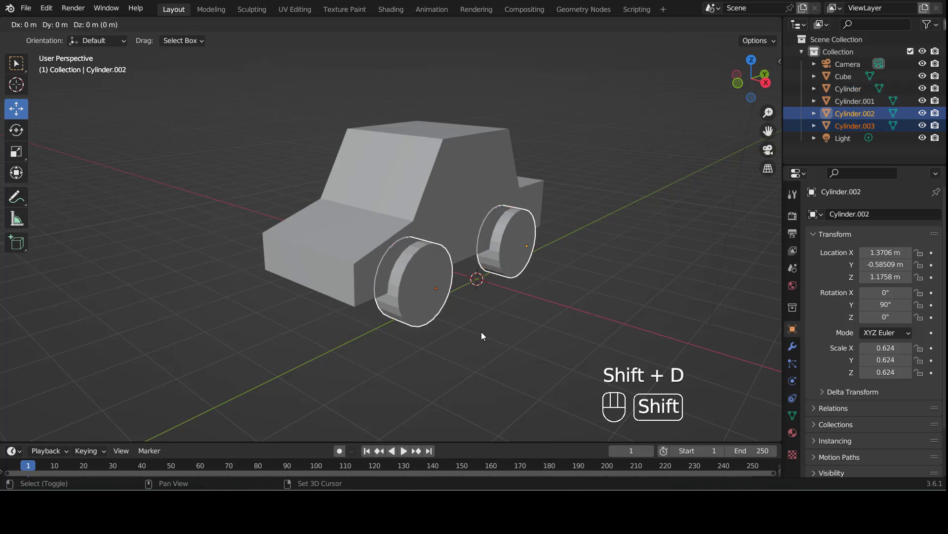
pyautogui.press('x')
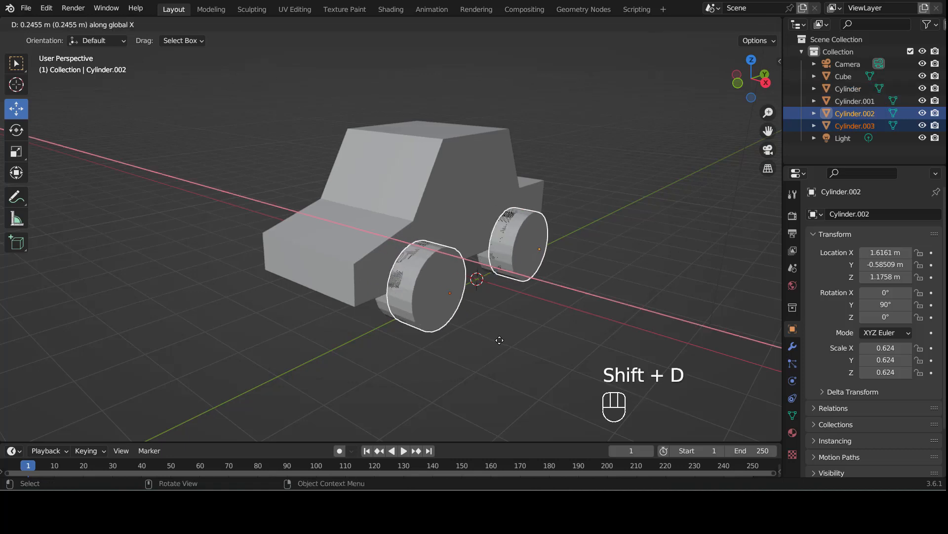
pyautogui.click(525, 351)
pyautogui.click(602, 306)
pyautogui.click(553, 271)
pyautogui.click(459, 298)
pyautogui.click(542, 261)
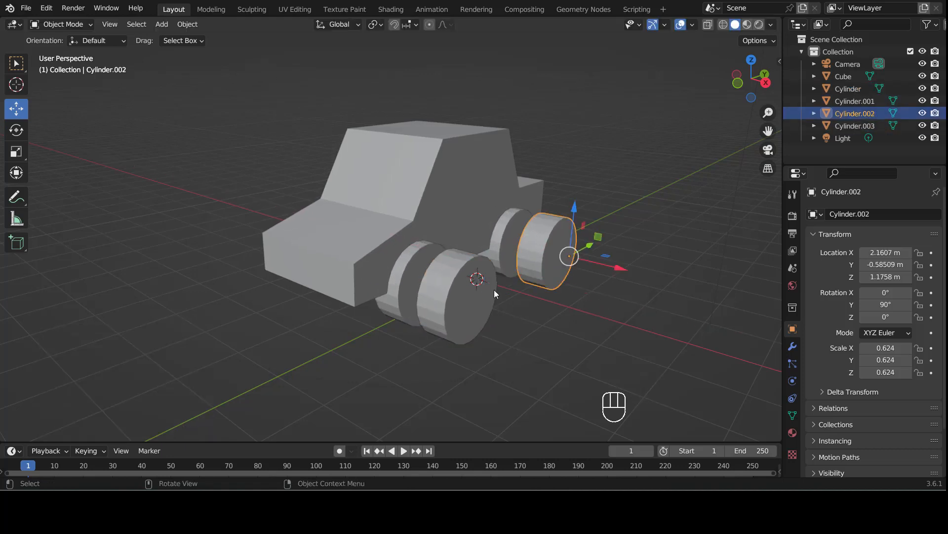
pyautogui.click(467, 299)
pyautogui.click(540, 254)
pyautogui.click(469, 294)
pyautogui.click(541, 259)
pyautogui.click(530, 329)
pyautogui.moveTo(535, 321)
pyautogui.mouseDown(button='middle')
pyautogui.moveTo(476, 331)
pyautogui.moveTo(550, 328)
pyautogui.moveTo(547, 314)
pyautogui.mouseUp(button='middle')
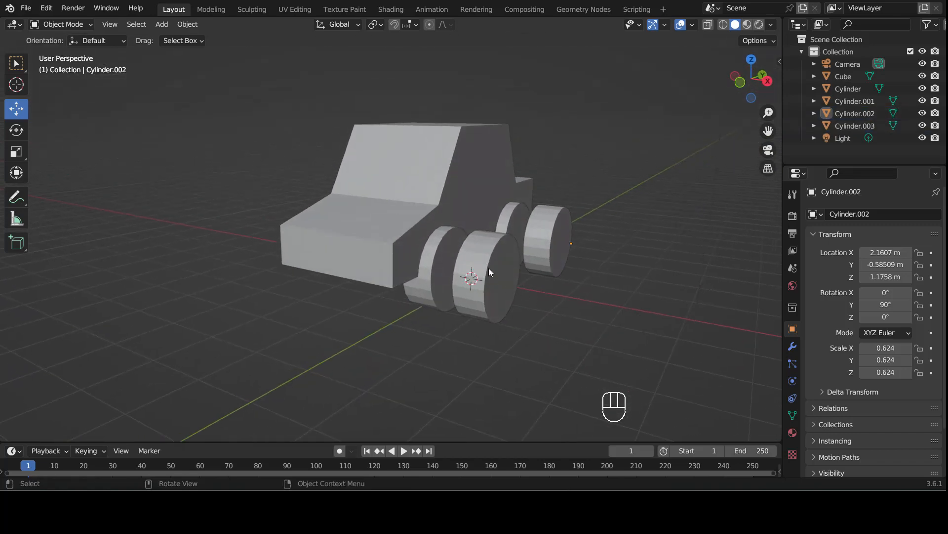
# Add a Boolean modifier to the car body.
pyautogui.click(476, 178)
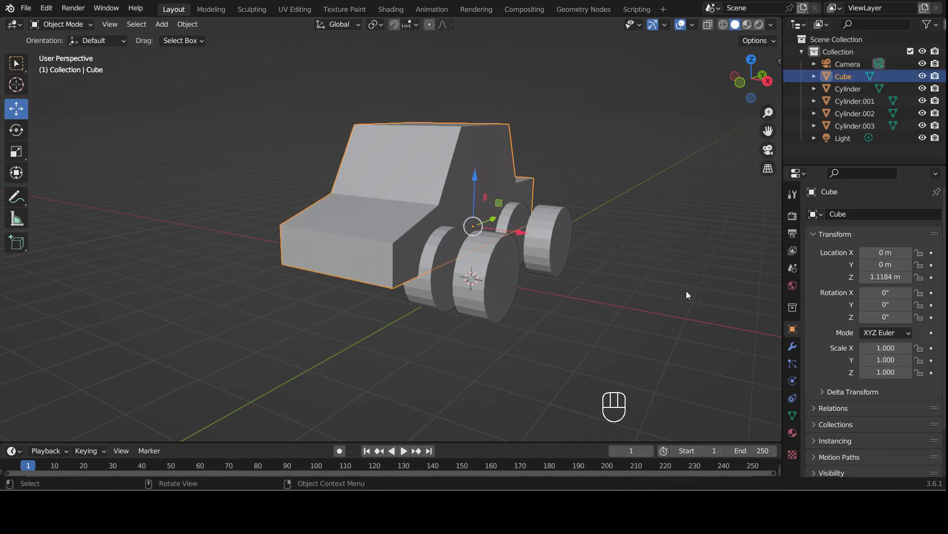
pyautogui.moveTo(684, 290); pyautogui.dragTo(680, 292, button='middle')
pyautogui.click(793, 347)
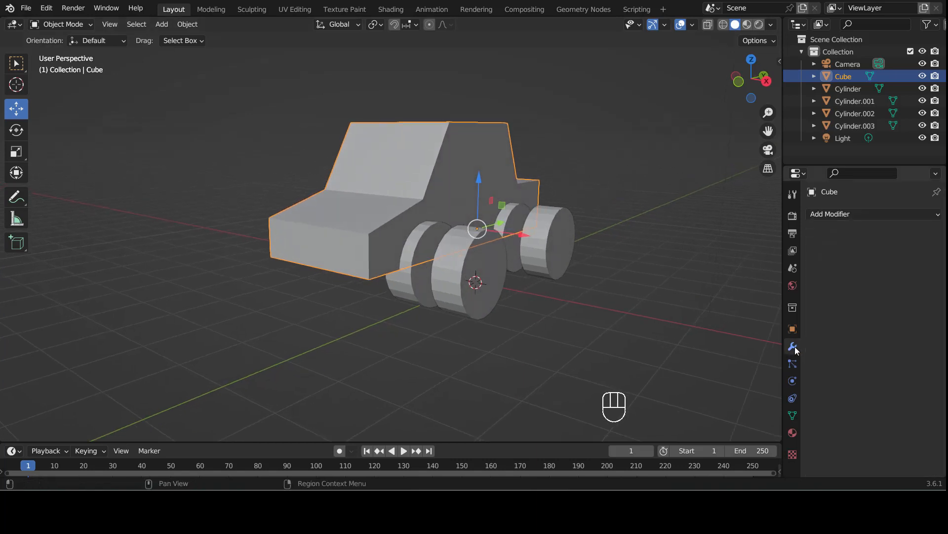
pyautogui.click(859, 216)
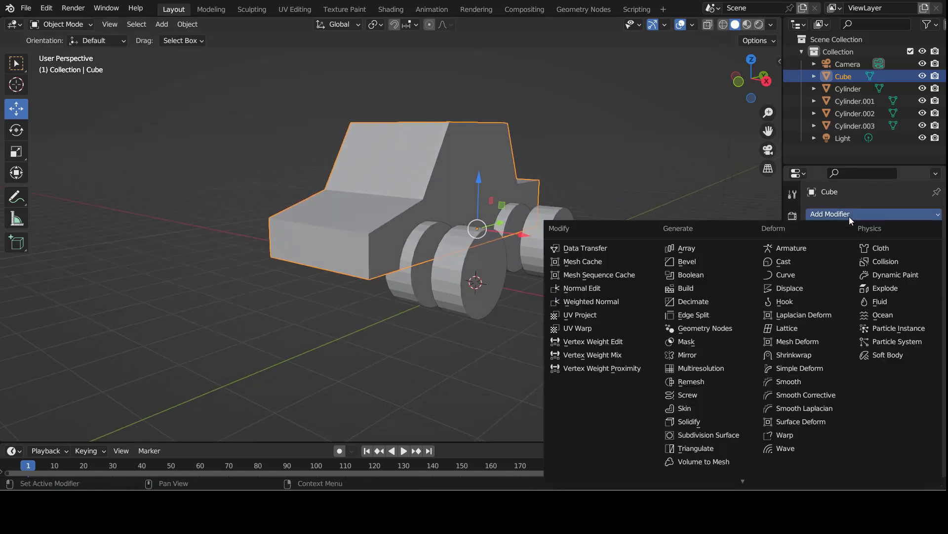
pyautogui.click(707, 276)
pyautogui.moveTo(683, 271); pyautogui.dragTo(671, 272, button='middle')
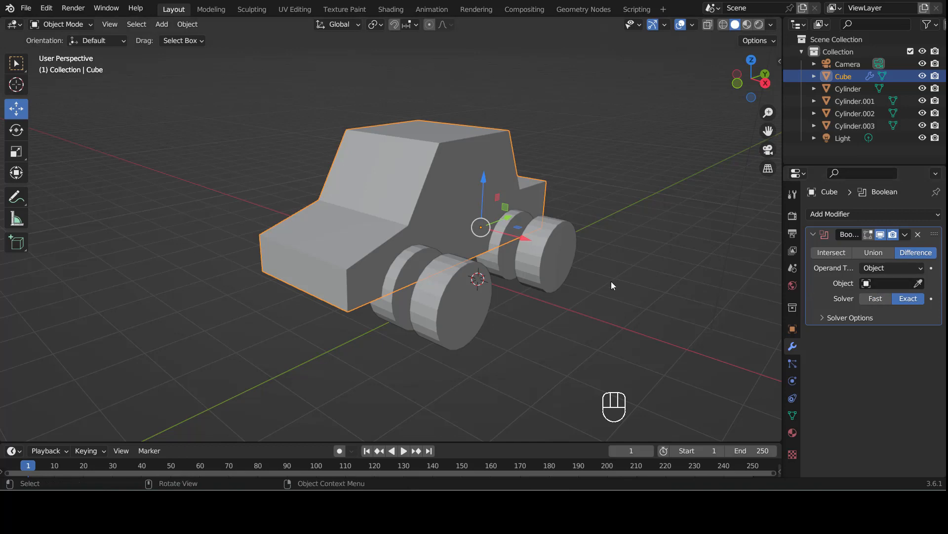
# Join the two inner wheels embedded in the body into one object.
pyautogui.moveTo(413, 388); pyautogui.dragTo(417, 312, button='middle')
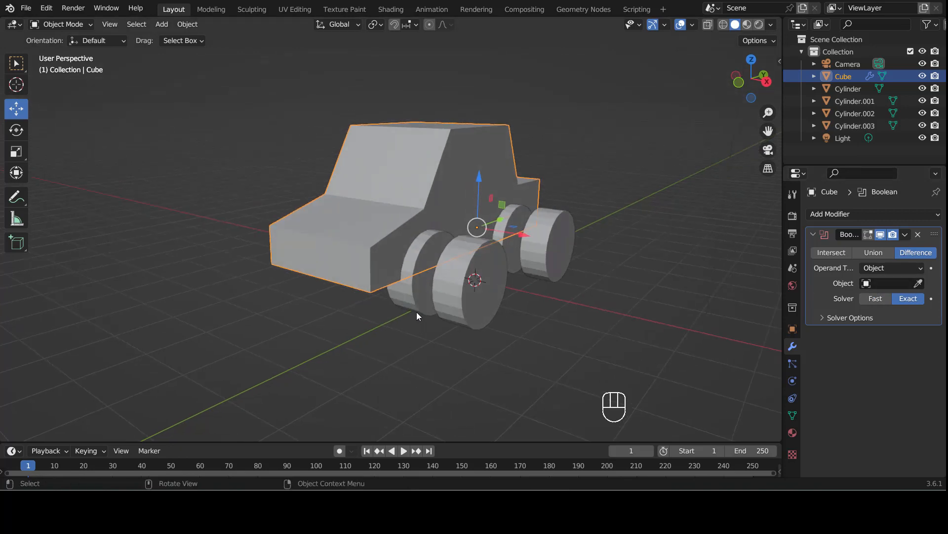
pyautogui.click(435, 301)
pyautogui.keyDown('shift'); pyautogui.click(517, 242); pyautogui.keyUp('shift')
pyautogui.moveTo(564, 206); pyautogui.dragTo(555, 222, button='middle')
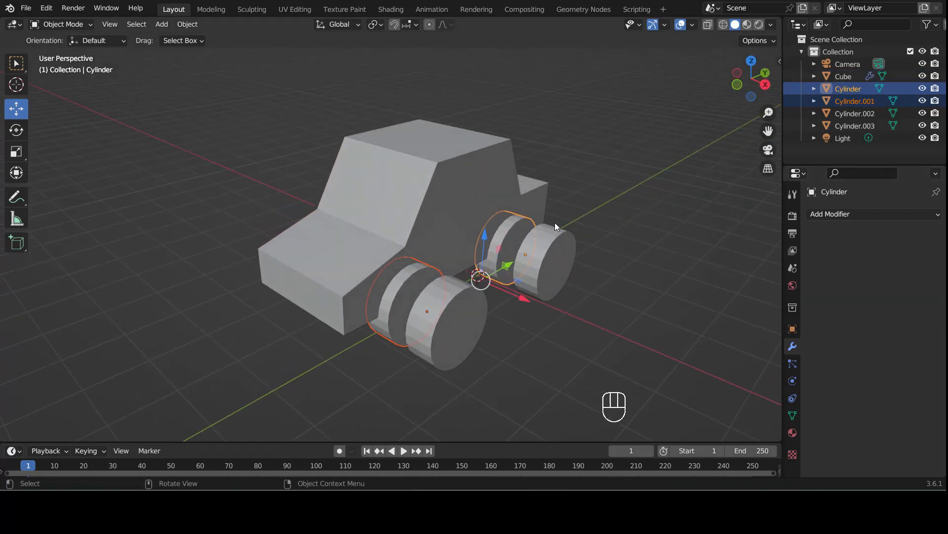
pyautogui.hotkey('ctrl', 'j')
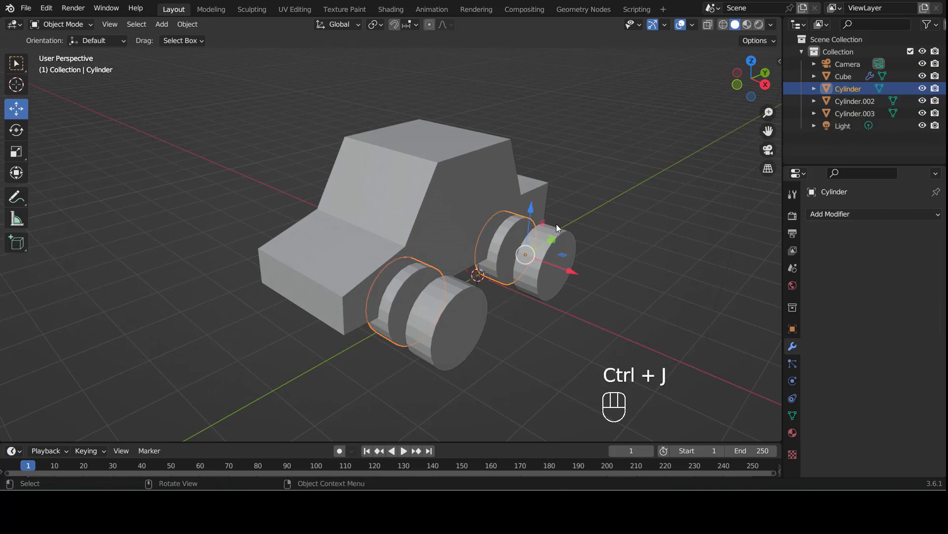
# Move the joined inner wheels slightly along X to test them as one object, and undo the move.
pyautogui.click(584, 285)
pyautogui.click(515, 256)
pyautogui.moveTo(571, 271)
pyautogui.mouseDown()
pyautogui.moveTo(629, 291)
pyautogui.moveTo(574, 272)
pyautogui.mouseUp()
pyautogui.hotkey('ctrl', 'z')
pyautogui.click(627, 315)
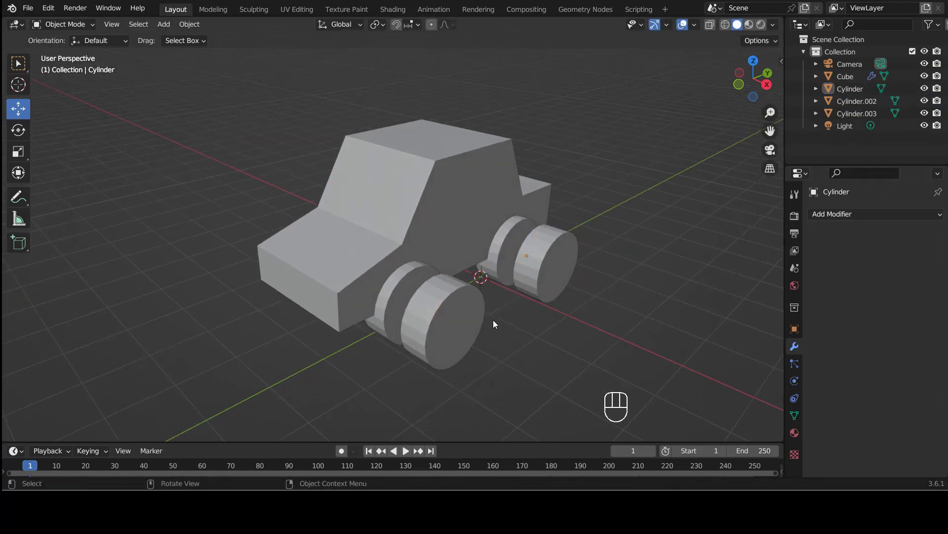
pyautogui.moveTo(474, 301); pyautogui.dragTo(448, 265, button='middle')
pyautogui.click(441, 251)
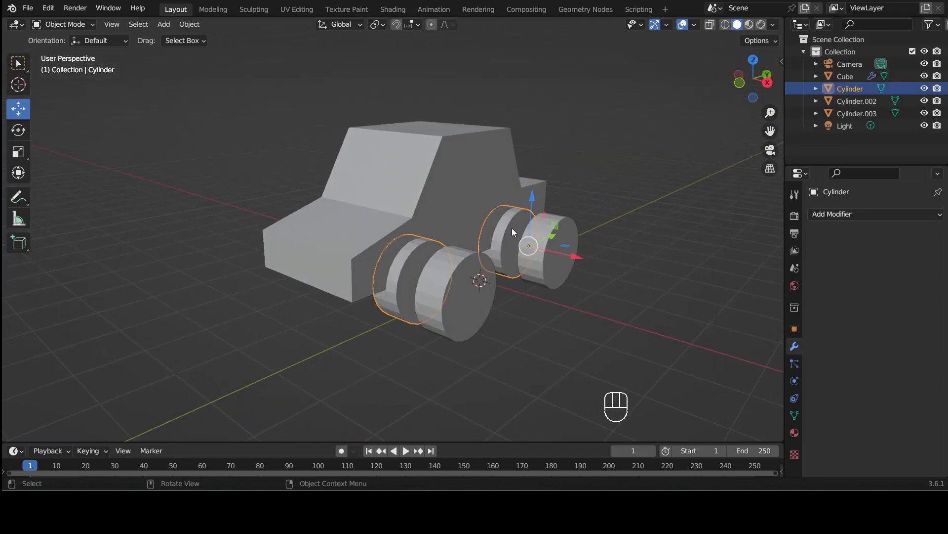
pyautogui.click(524, 292)
pyautogui.click(507, 265)
pyautogui.moveTo(541, 264); pyautogui.dragTo(547, 260, button='middle')
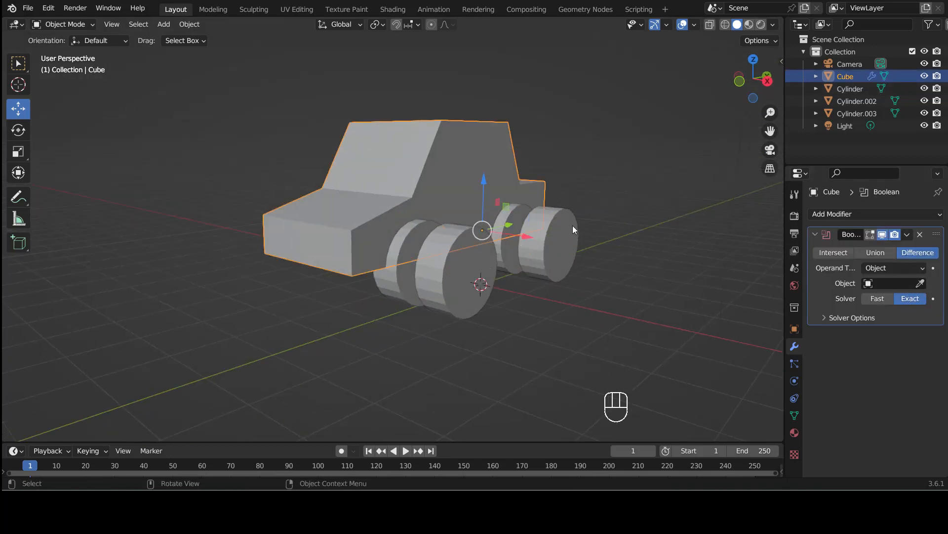
pyautogui.click(634, 176)
pyautogui.moveTo(635, 176); pyautogui.dragTo(581, 186, button='middle')
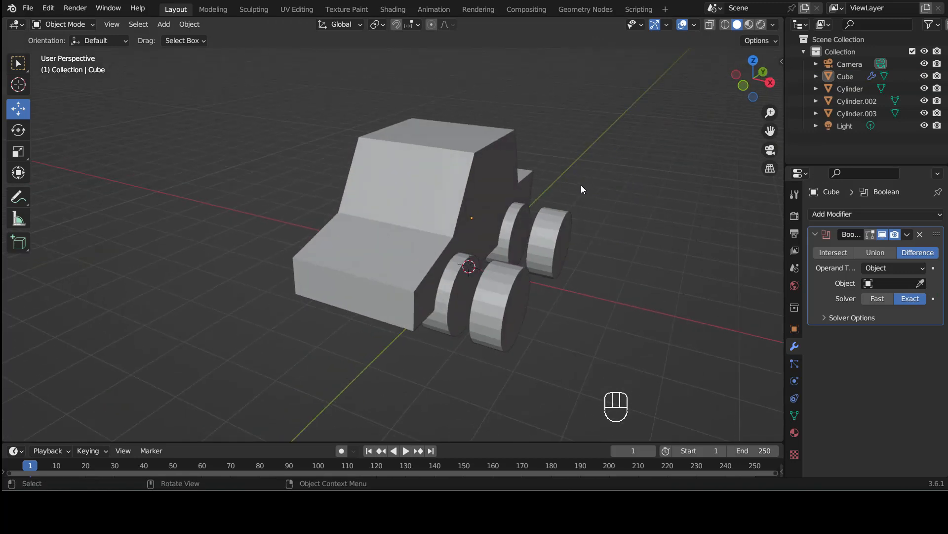
pyautogui.moveTo(637, 168); pyautogui.dragTo(464, 268, button='middle')
pyautogui.click(508, 250)
# In Edit Mode, add one centred loop cut running lengthwise around the car body.
pyautogui.click(391, 283)
pyautogui.moveTo(392, 283); pyautogui.dragTo(476, 246, button='middle')
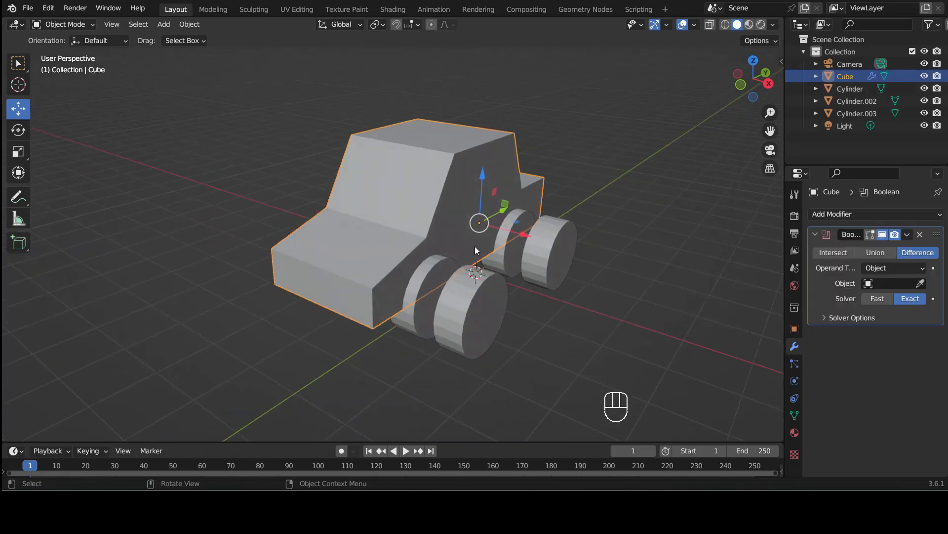
pyautogui.moveTo(564, 250); pyautogui.dragTo(602, 157, button='middle')
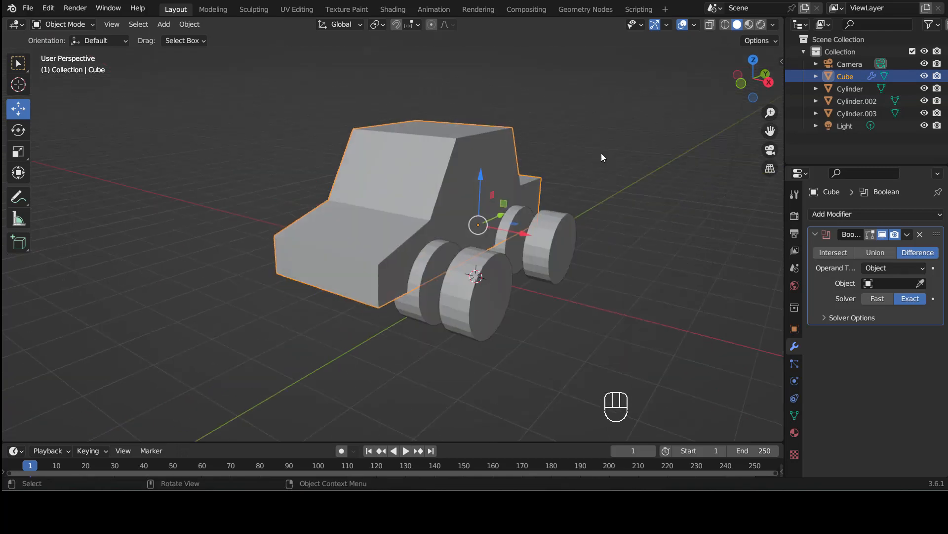
pyautogui.moveTo(464, 185); pyautogui.dragTo(430, 222, button='middle')
pyautogui.press('Tab')
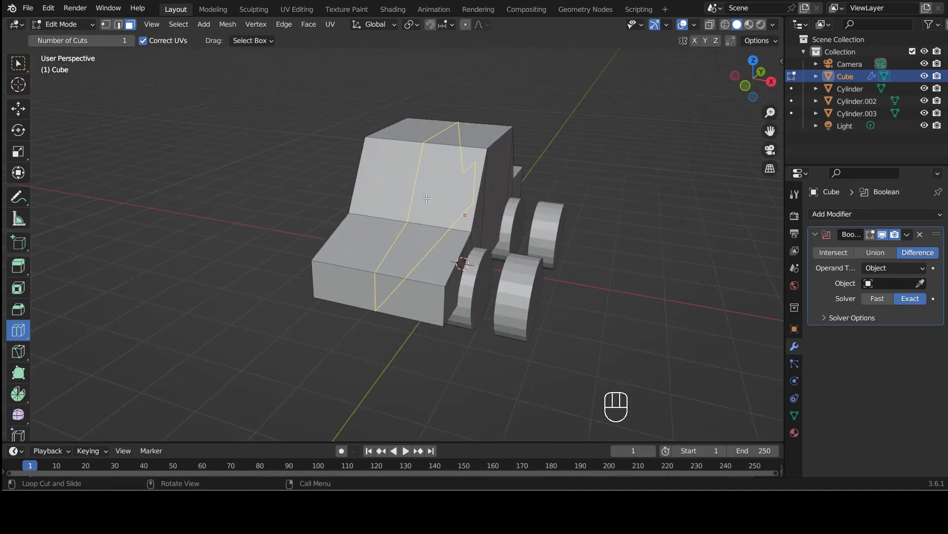
pyautogui.click(420, 146)
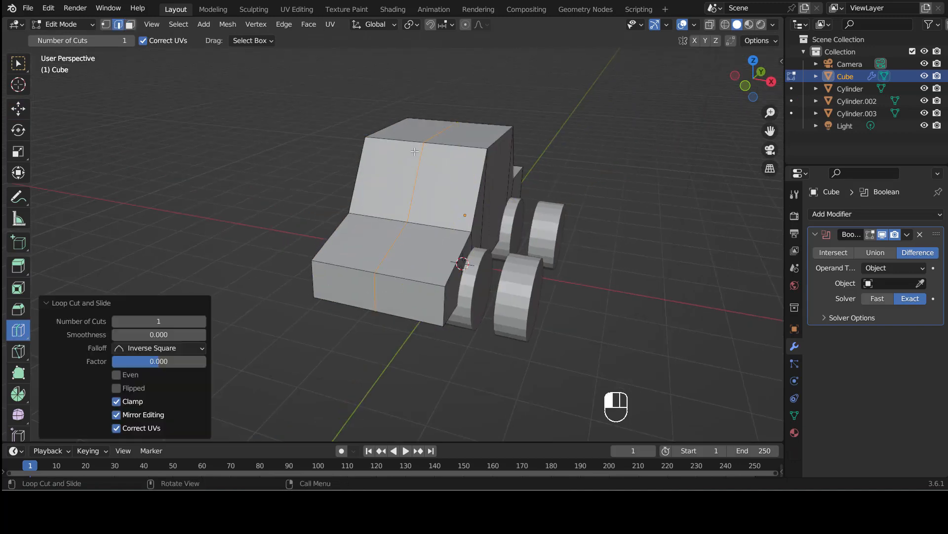
# In face select mode, examine which body faces are picked by lengthwise and crosswise face-loop selections.
pyautogui.moveTo(421, 145); pyautogui.dragTo(386, 187, button='middle')
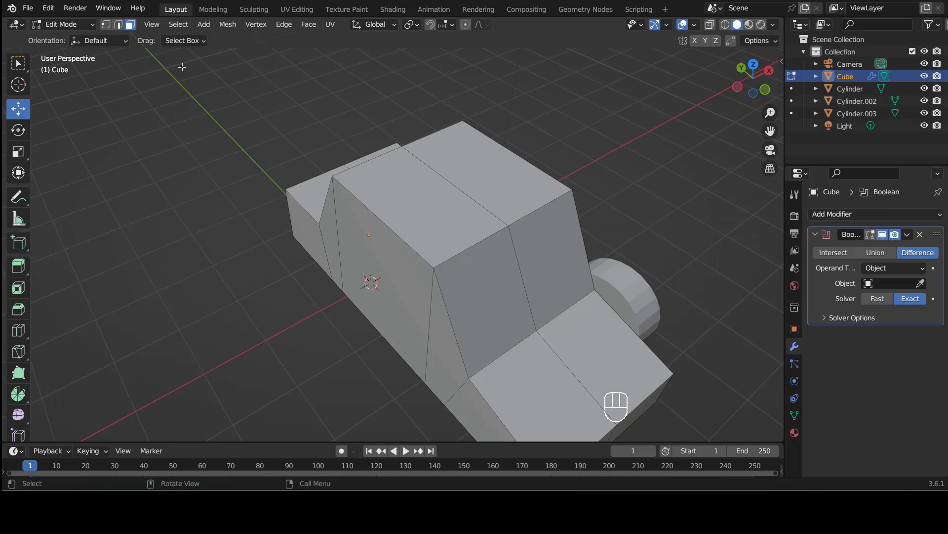
pyautogui.keyDown('alt'); pyautogui.click(469, 247); pyautogui.keyUp('alt')
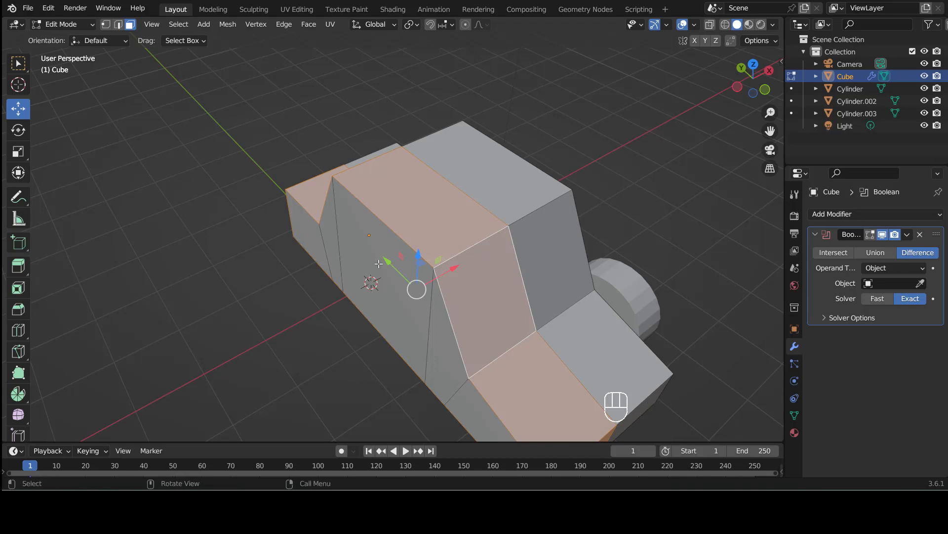
pyautogui.moveTo(213, 336); pyautogui.dragTo(450, 198, button='middle')
pyautogui.moveTo(520, 238)
pyautogui.mouseDown(button='middle')
pyautogui.moveTo(484, 214)
pyautogui.moveTo(520, 224)
pyautogui.mouseUp(button='middle')
pyautogui.moveTo(458, 150); pyautogui.dragTo(428, 74, button='middle')
pyautogui.moveTo(435, 183); pyautogui.dragTo(437, 164, button='middle')
pyautogui.click(437, 163)
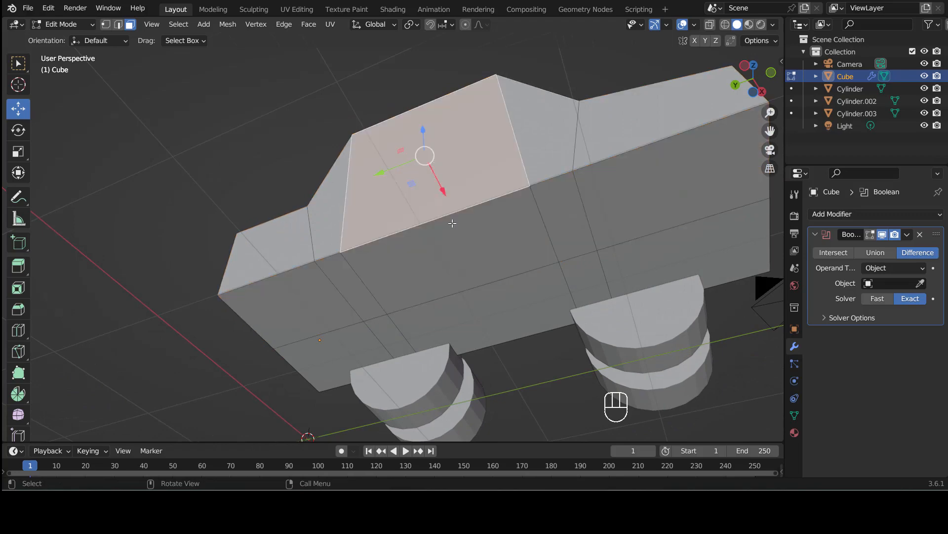
pyautogui.click(459, 230)
pyautogui.click(511, 306)
pyautogui.moveTo(513, 212); pyautogui.dragTo(354, 265, button='middle')
pyautogui.keyDown('alt'); pyautogui.click(406, 232); pyautogui.keyUp('alt')
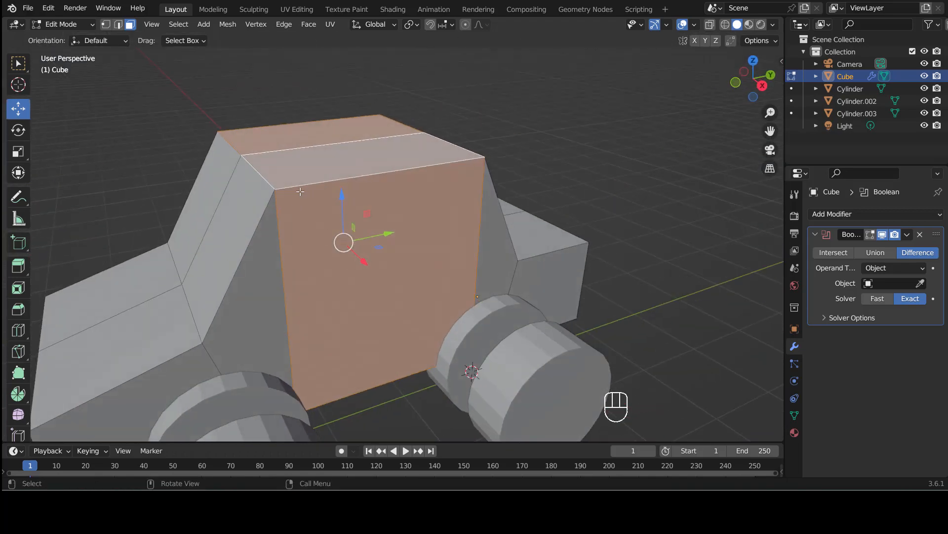
pyautogui.moveTo(311, 122); pyautogui.dragTo(467, 207, button='middle')
pyautogui.scroll(-5, 609, 201)
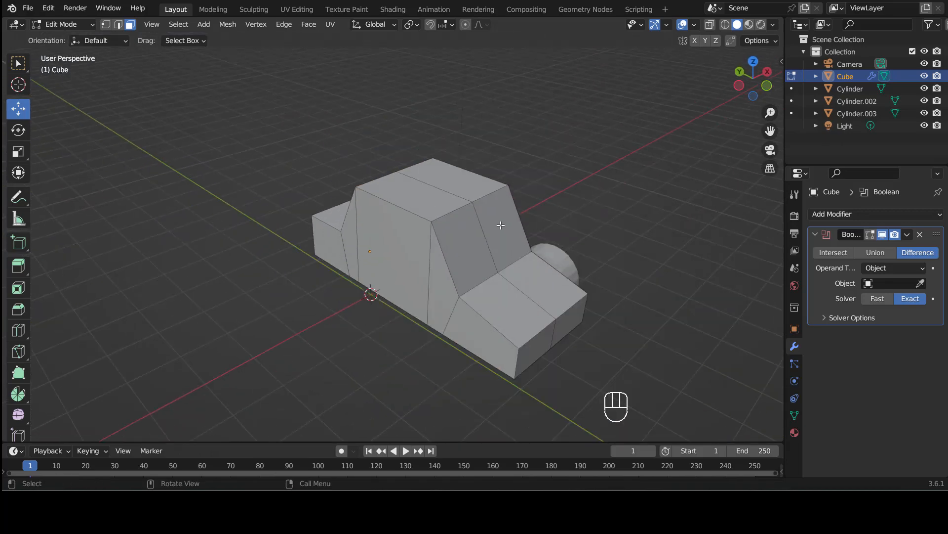
# Delete the lengthwise loop of roof, hood, end and underside faces on the body half without wheels.
pyautogui.moveTo(402, 208); pyautogui.dragTo(404, 290, button='middle')
pyautogui.moveTo(481, 230); pyautogui.dragTo(463, 229, button='middle')
pyautogui.click(754, 81)
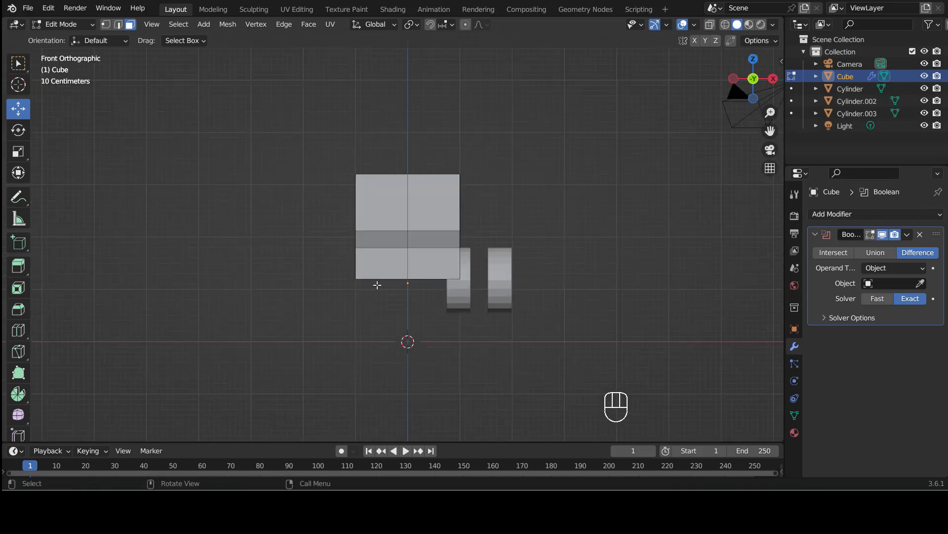
pyautogui.moveTo(347, 206); pyautogui.dragTo(457, 258, button='middle')
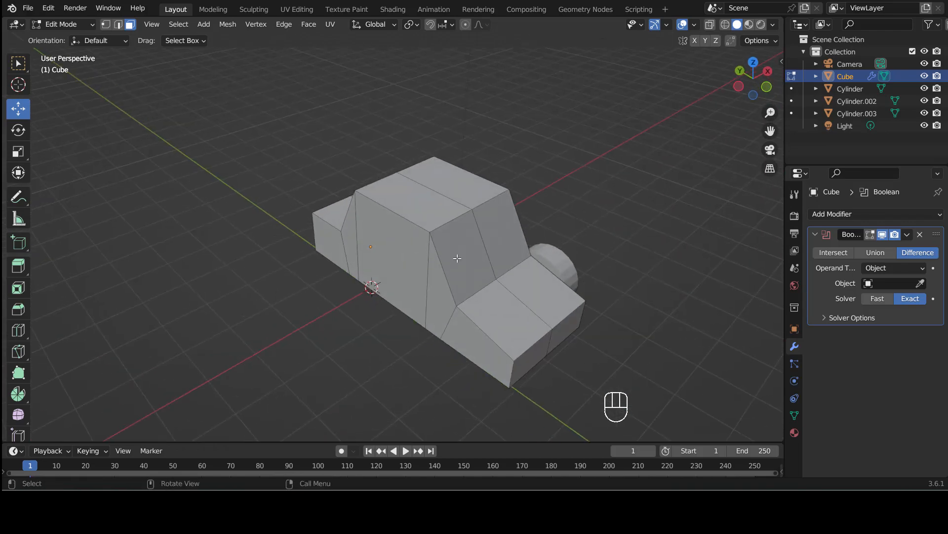
pyautogui.keyDown('alt'); pyautogui.click(446, 222); pyautogui.keyUp('alt')
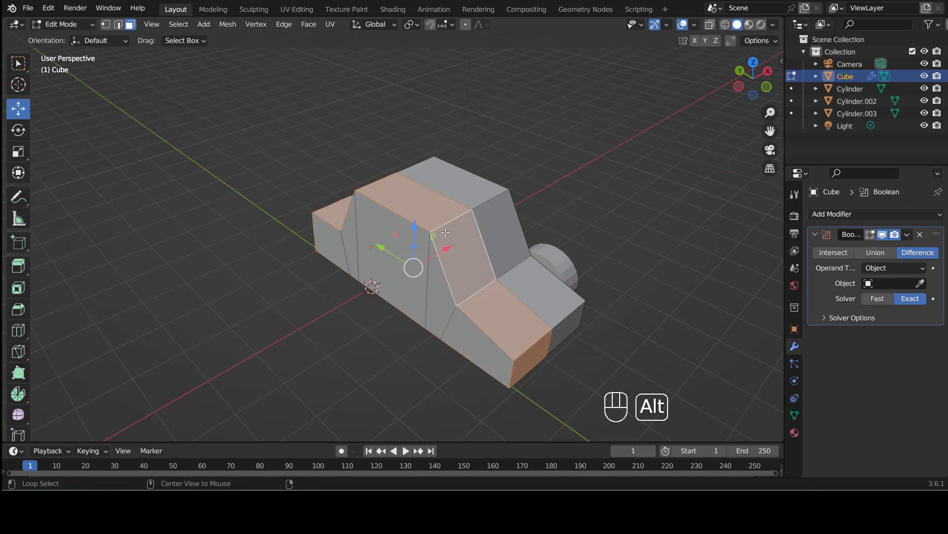
pyautogui.rightClick(442, 266)
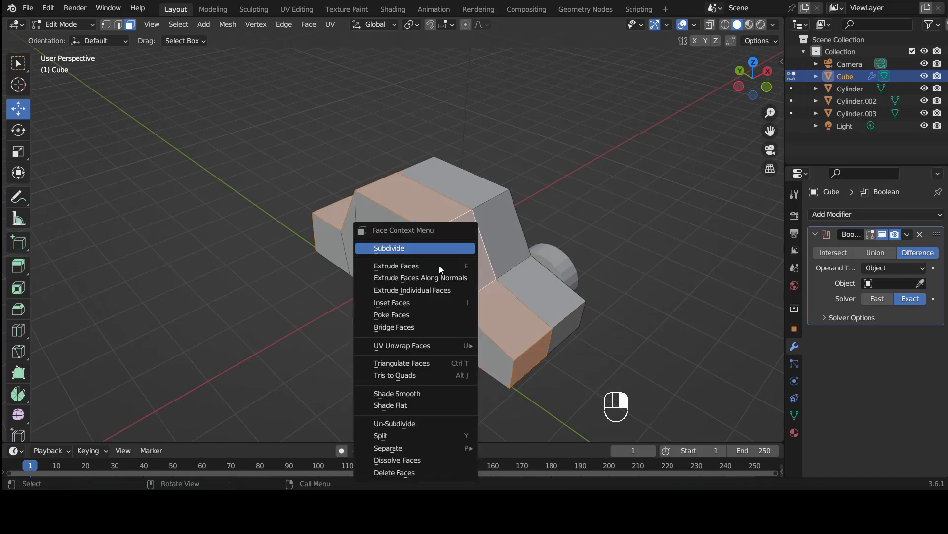
pyautogui.click(419, 473)
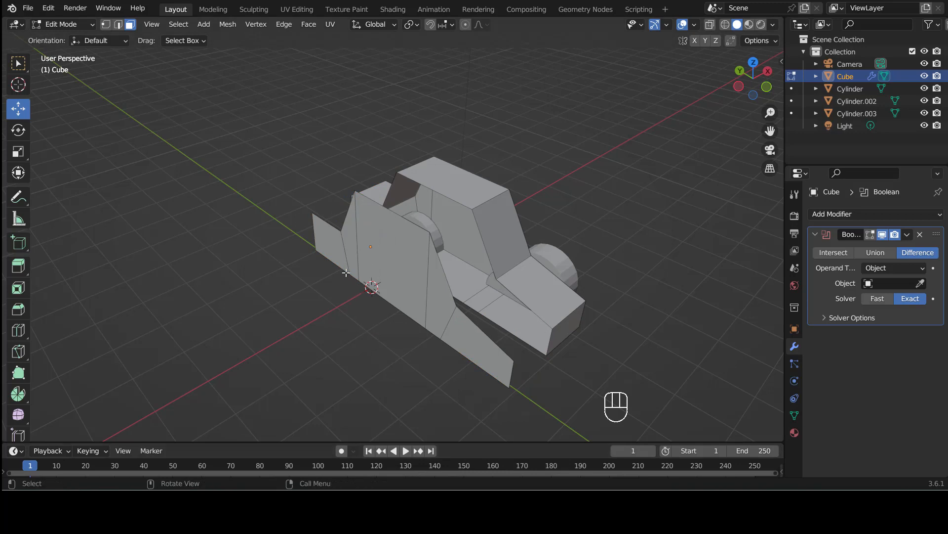
# Delete the row of outer side faces remaining on the body half without wheels.
pyautogui.moveTo(335, 254); pyautogui.dragTo(330, 261, button='middle')
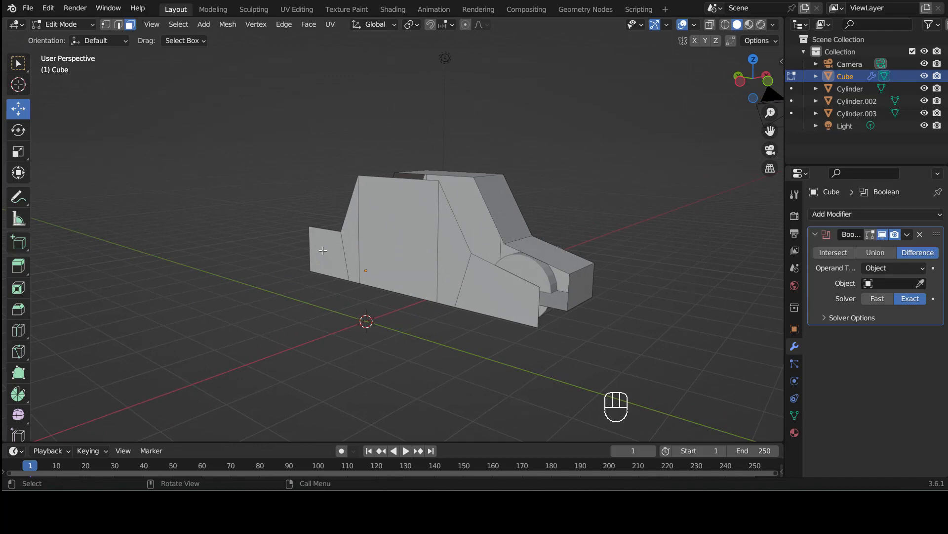
pyautogui.click(323, 251)
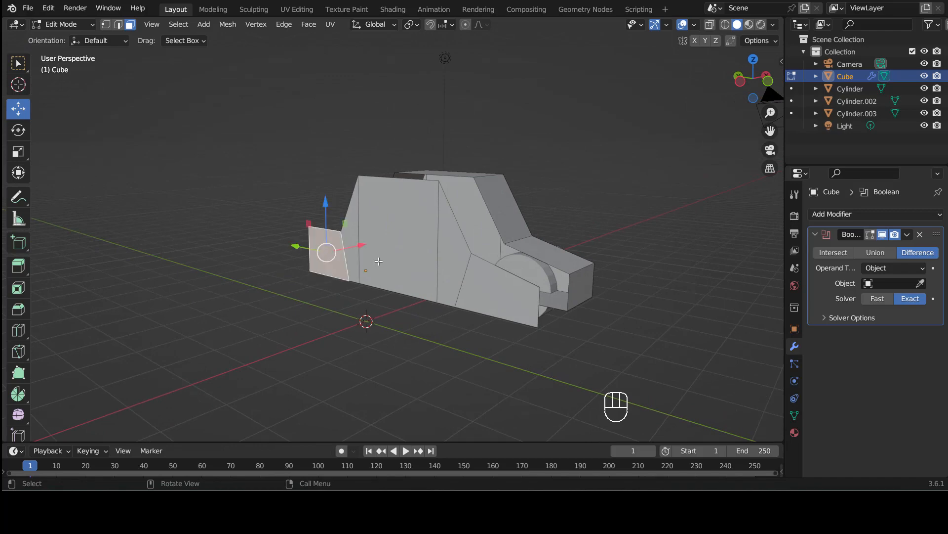
pyautogui.keyDown('ctrl'); pyautogui.click(493, 294); pyautogui.keyUp('ctrl')
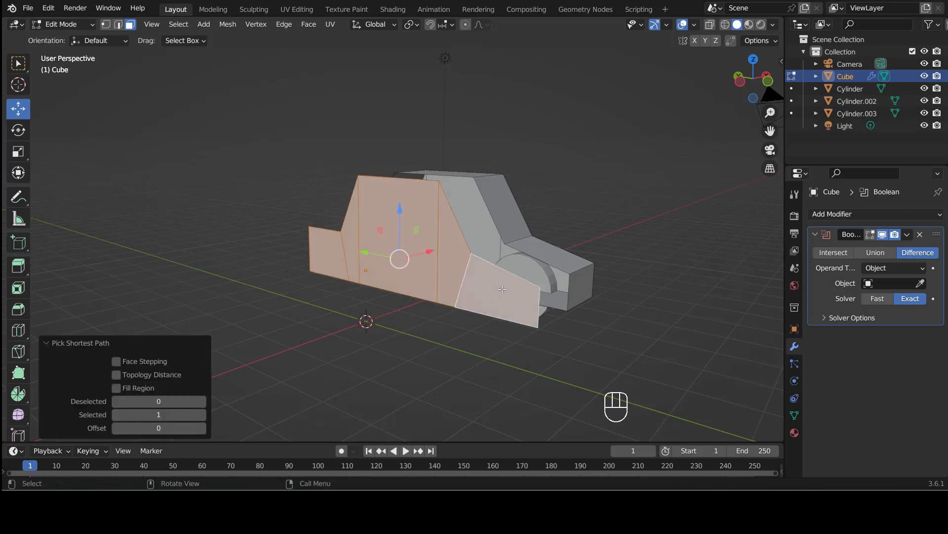
pyautogui.moveTo(493, 295); pyautogui.dragTo(145, 83, button='middle')
pyautogui.rightClick(370, 247)
pyautogui.click(349, 258)
# Return to Object Mode and add a Mirror modifier on the X axis to the half car body.
pyautogui.press('Tab')
pyautogui.press('Tab')
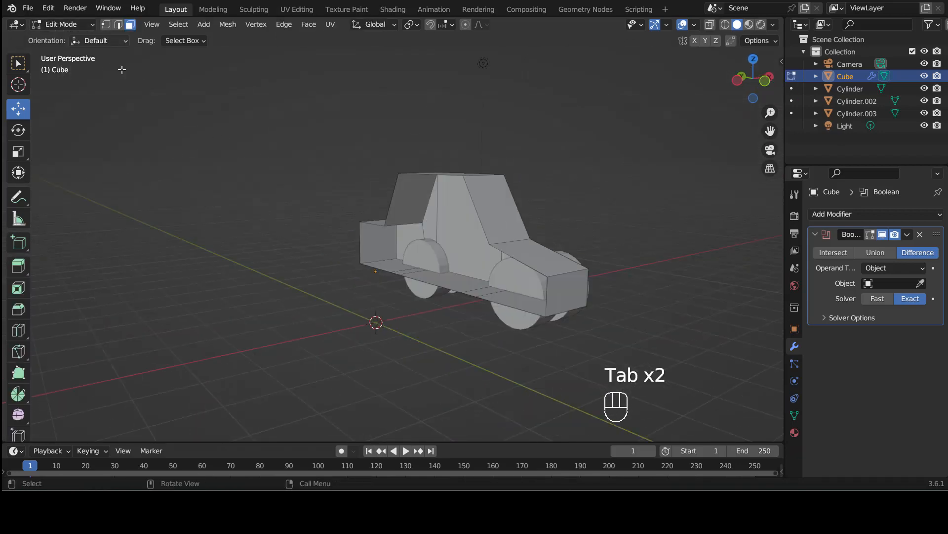
pyautogui.press('Tab')
pyautogui.moveTo(272, 163); pyautogui.dragTo(538, 163, button='middle')
pyautogui.click(472, 180)
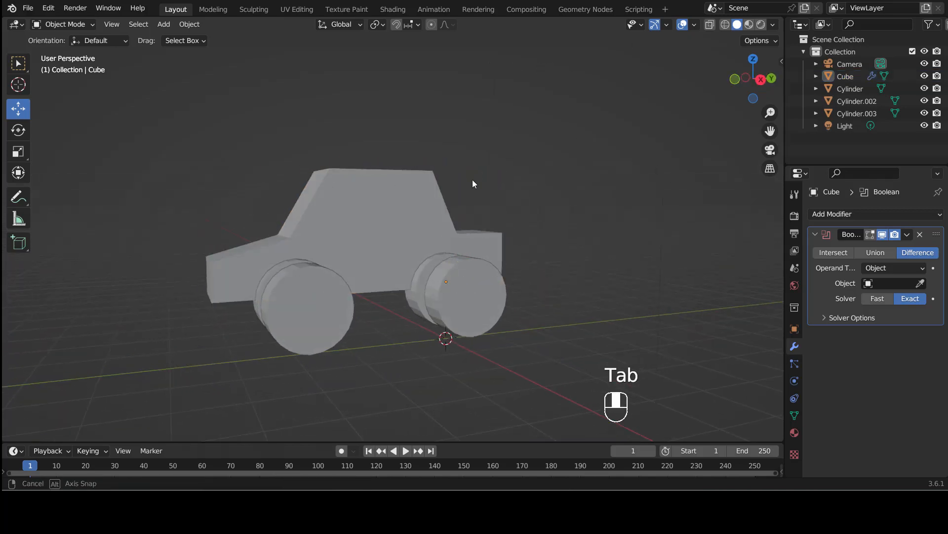
pyautogui.moveTo(473, 179); pyautogui.dragTo(564, 186, button='middle')
pyautogui.click(498, 205)
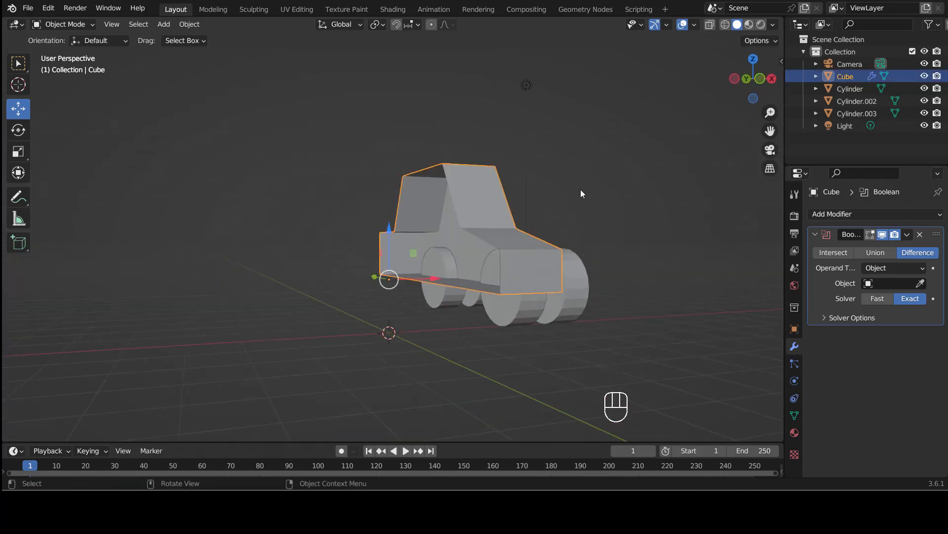
pyautogui.click(842, 214)
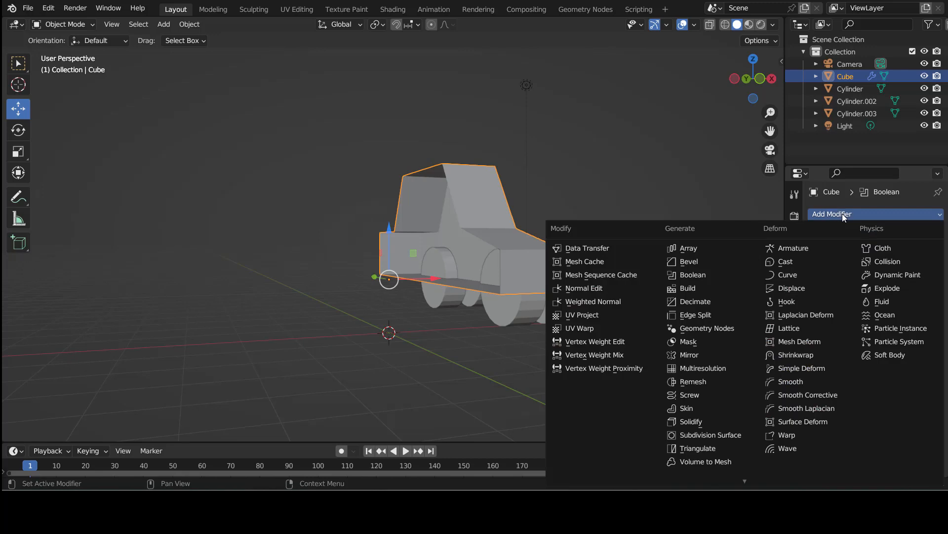
pyautogui.click(715, 354)
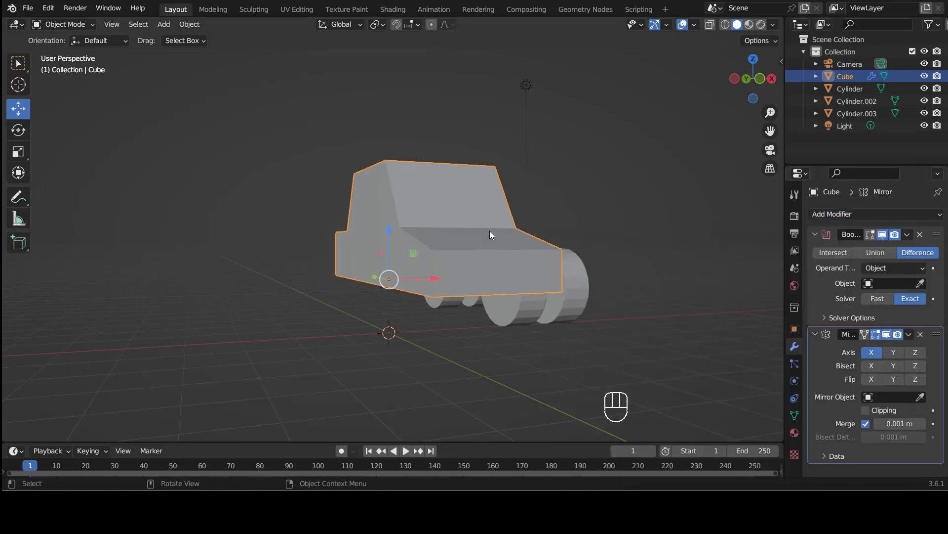
# Set the joined inner wheels as the object of the body's Boolean Difference modifier and check the wheel cutouts from below.
pyautogui.moveTo(573, 227); pyautogui.dragTo(467, 208, button='middle')
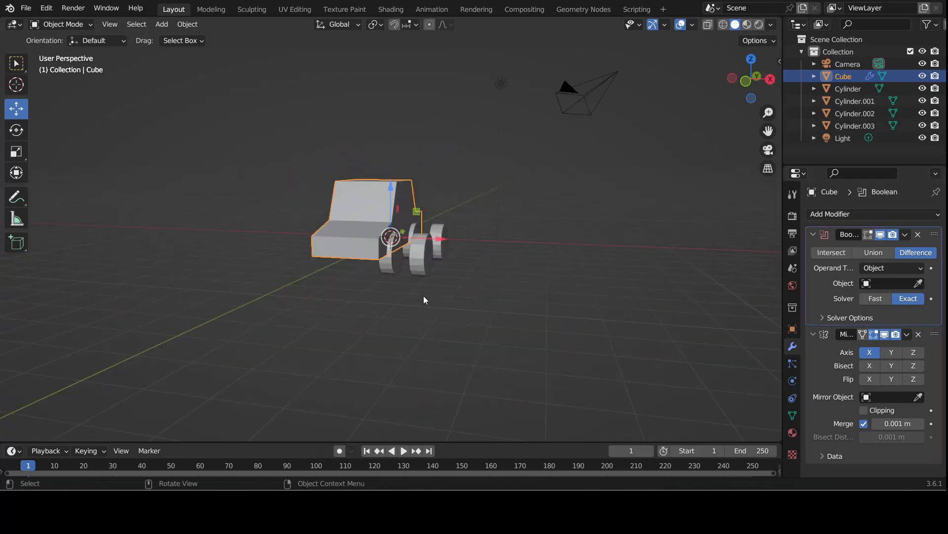
pyautogui.moveTo(423, 296); pyautogui.dragTo(438, 256, button='middle')
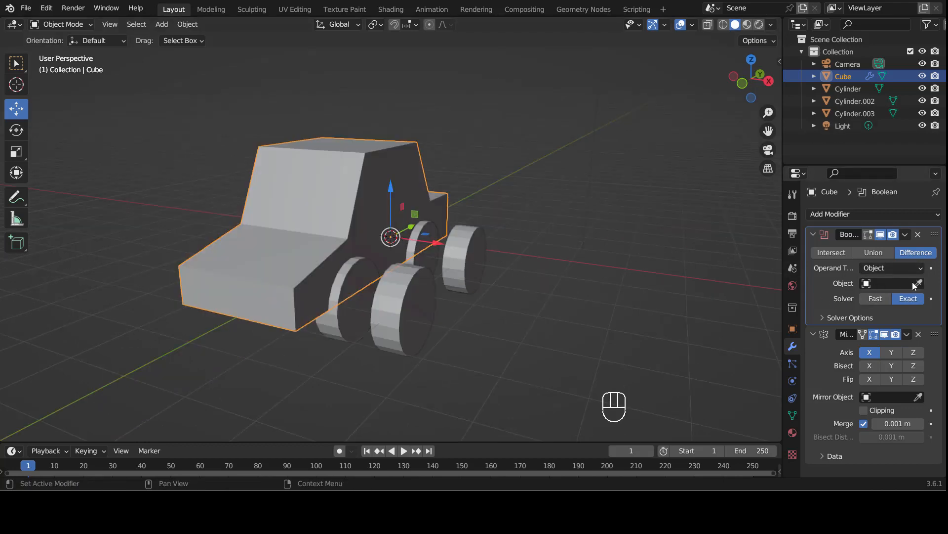
pyautogui.click(349, 322)
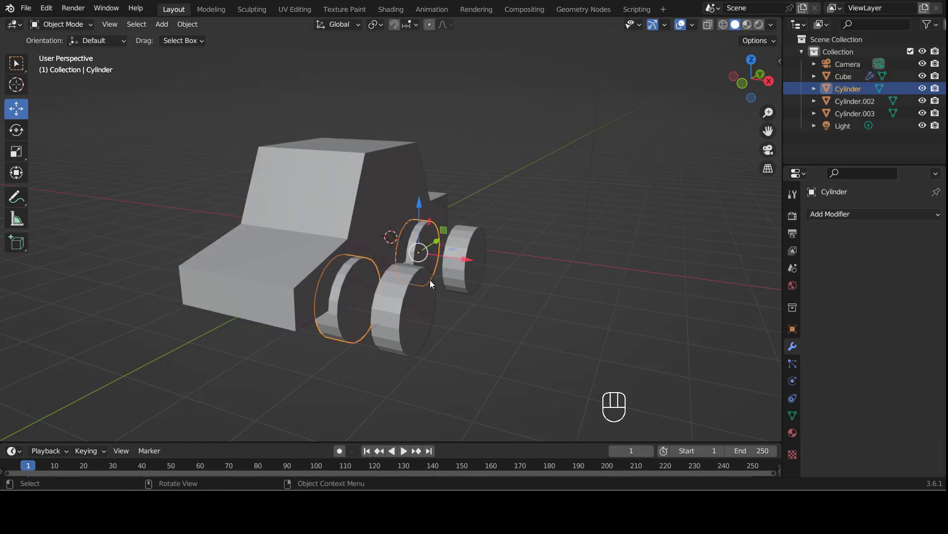
pyautogui.click(365, 209)
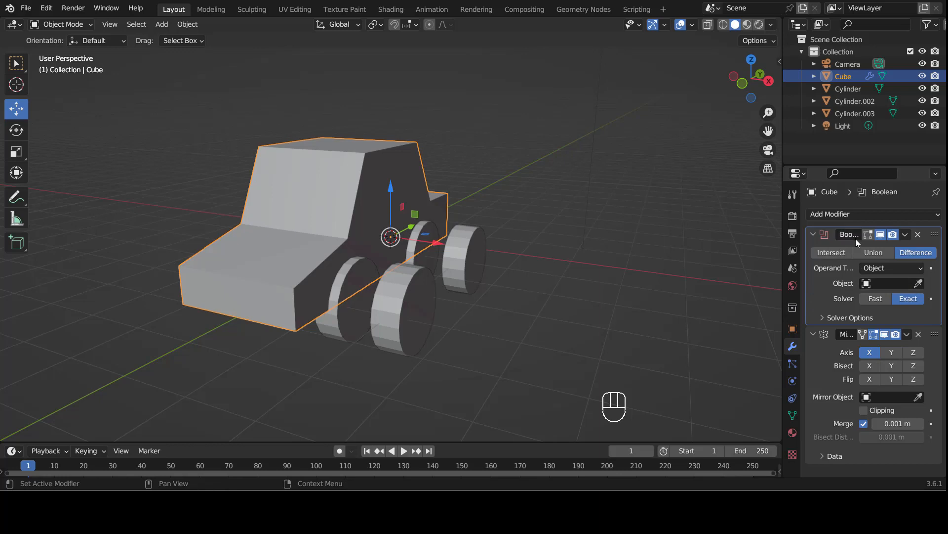
pyautogui.click(917, 283)
pyautogui.click(364, 275)
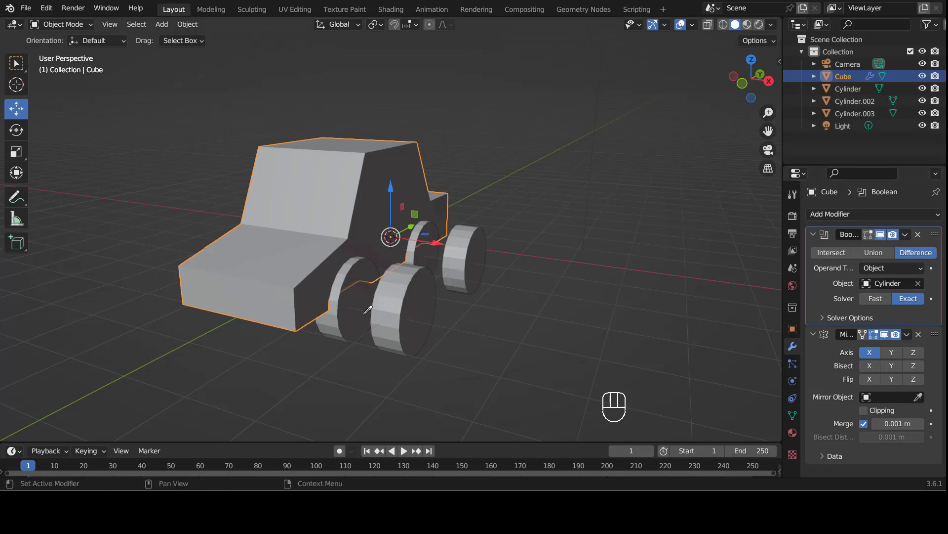
pyautogui.moveTo(364, 276); pyautogui.dragTo(416, 213, button='middle')
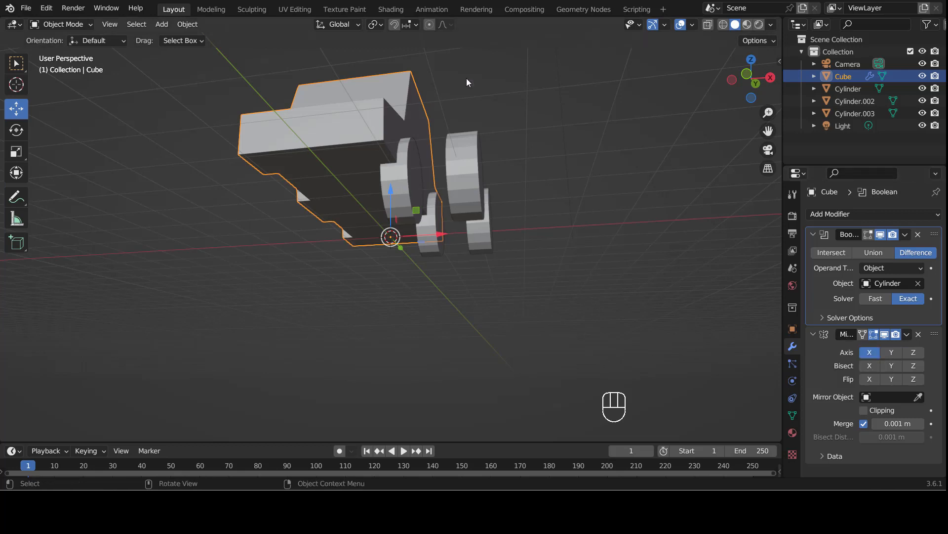
pyautogui.click(553, 176)
pyautogui.moveTo(455, 200); pyautogui.dragTo(435, 232, button='middle')
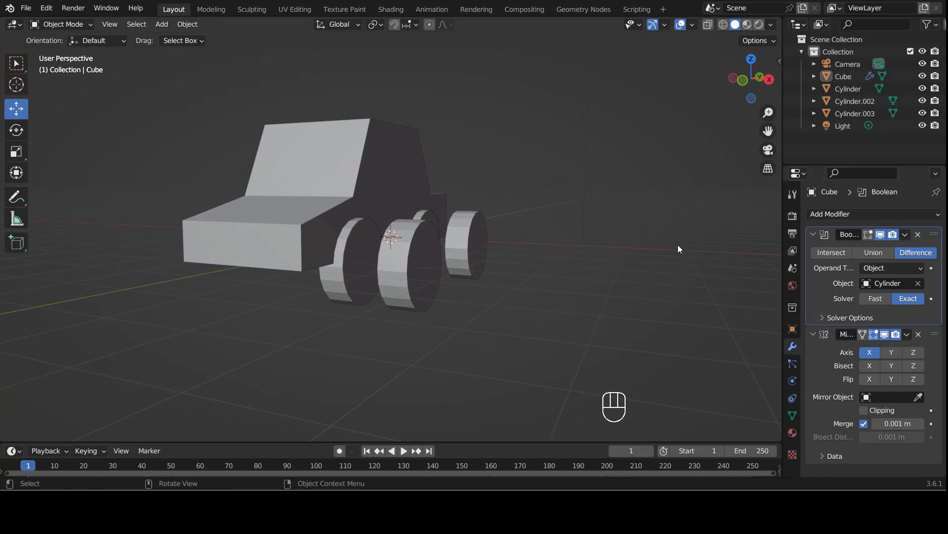
# Apply the Boolean modifier and the Mirror modifier on the car body.
pyautogui.click(906, 235)
pyautogui.click(872, 248)
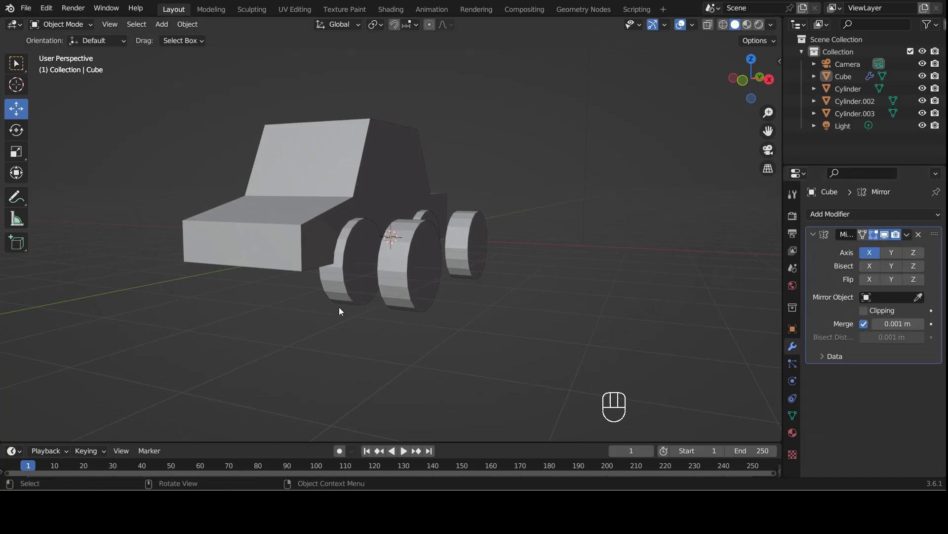
pyautogui.click(906, 235)
pyautogui.click(907, 235)
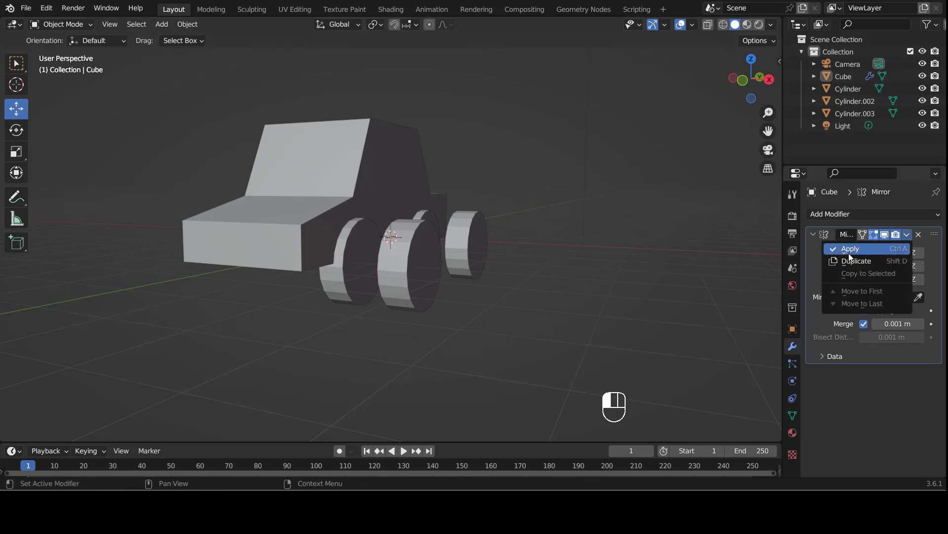
pyautogui.click(853, 250)
pyautogui.click(383, 269)
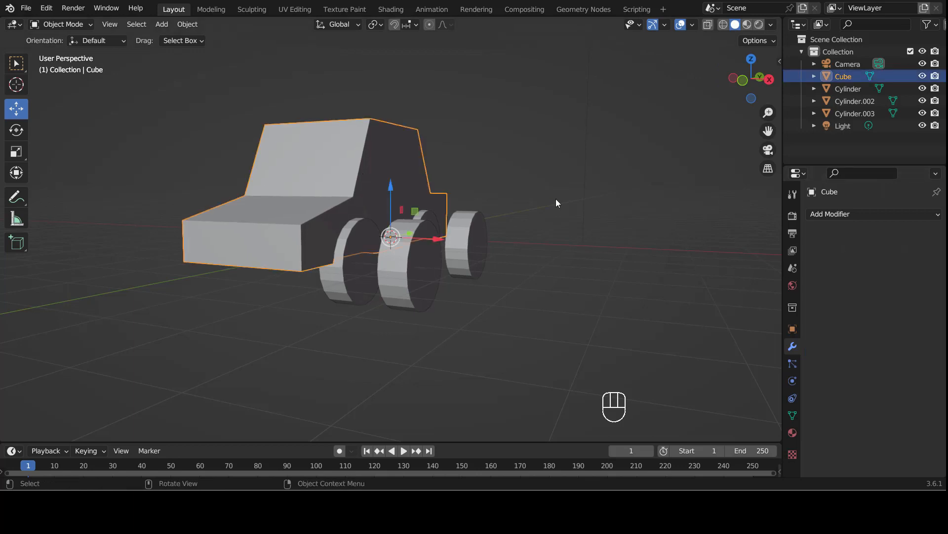
# Delete the joined inner wheels object to expose the wheel arches cut into the body.
pyautogui.moveTo(556, 199)
pyautogui.mouseDown(button='middle')
pyautogui.moveTo(614, 226)
pyautogui.moveTo(552, 199)
pyautogui.mouseUp(button='middle')
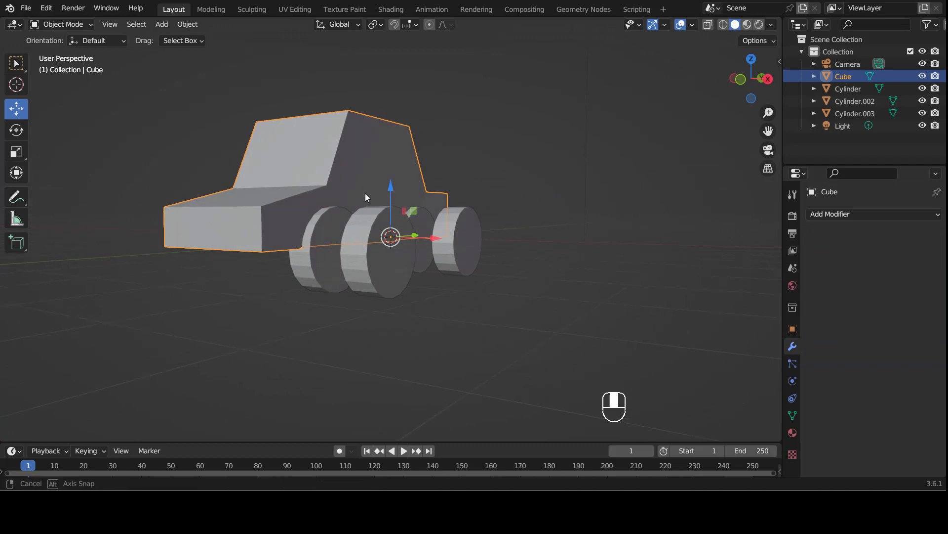
pyautogui.moveTo(367, 197); pyautogui.dragTo(457, 187, button='middle')
pyautogui.click(491, 157)
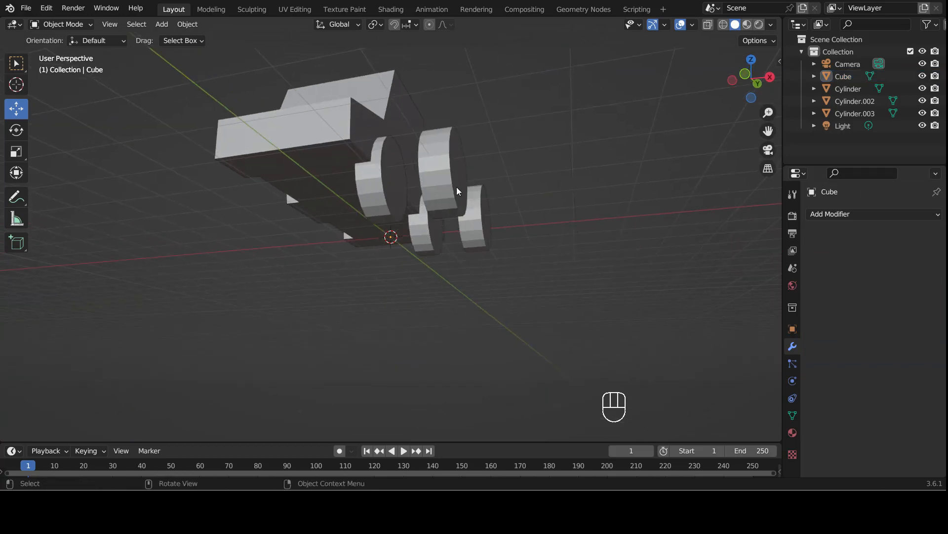
pyautogui.click(391, 200)
pyautogui.moveTo(391, 200); pyautogui.dragTo(425, 247, button='middle')
pyautogui.rightClick(252, 252)
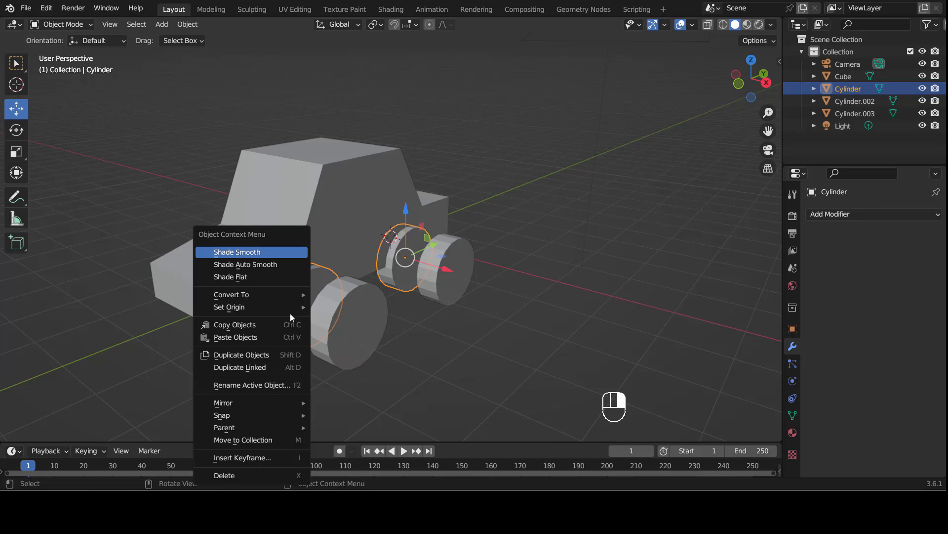
pyautogui.click(244, 476)
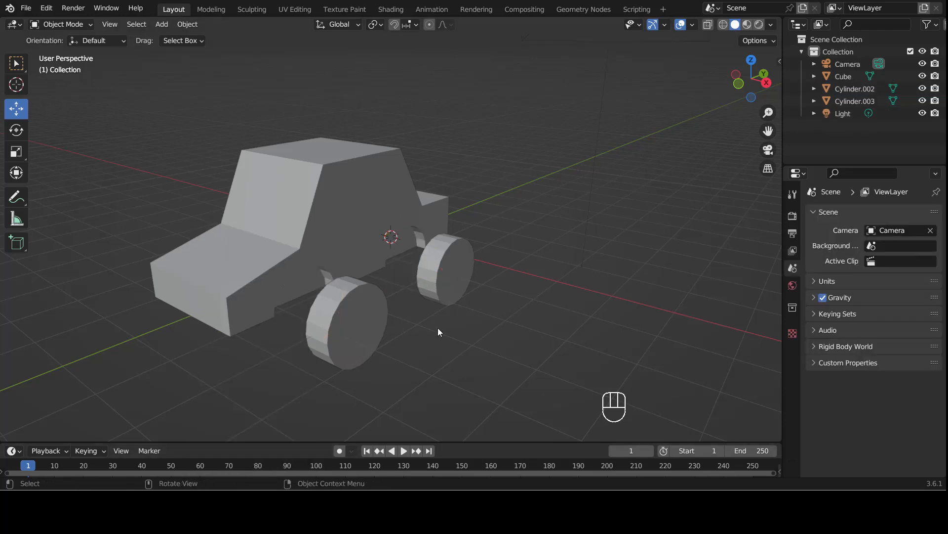
# Scale the rear wheel down to about 0.836 of its size in the right side view.
pyautogui.moveTo(438, 329); pyautogui.dragTo(449, 308, button='middle')
pyautogui.click(391, 275)
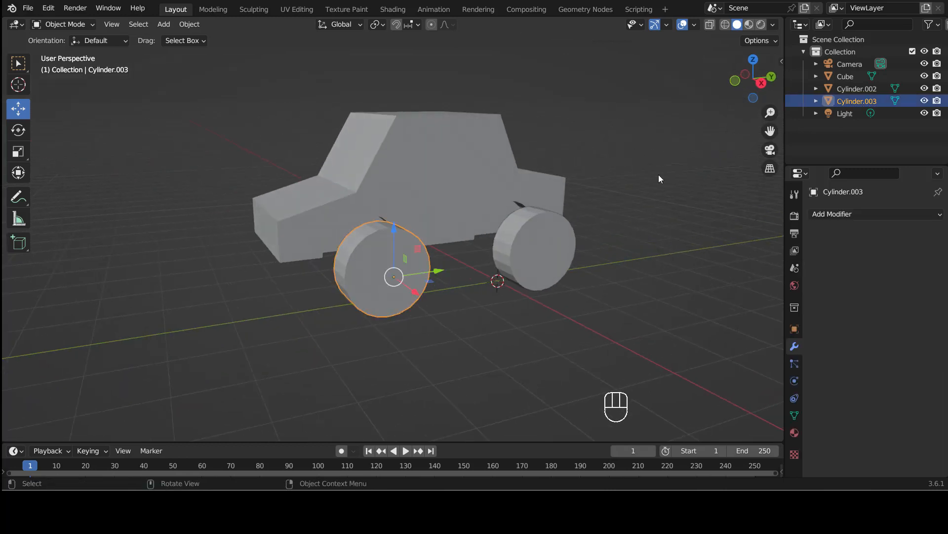
pyautogui.click(761, 83)
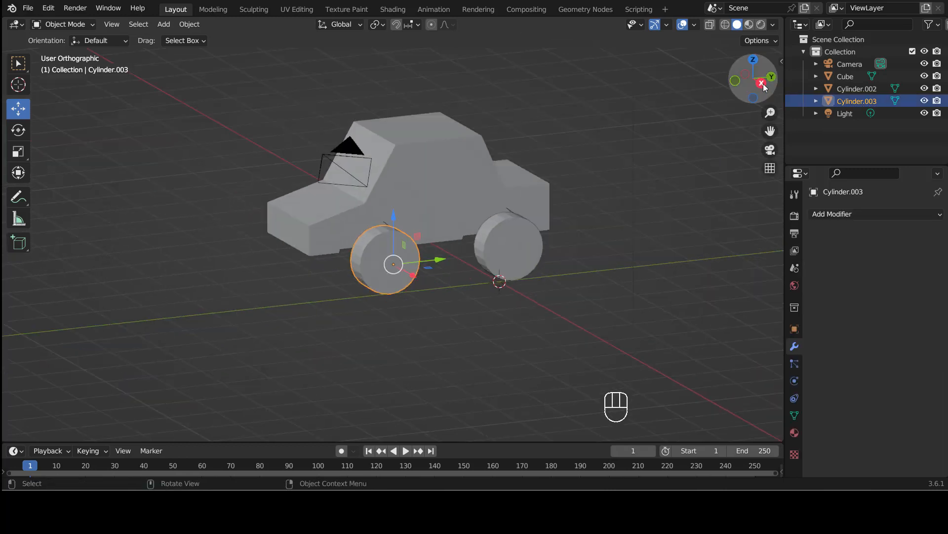
pyautogui.click(459, 245)
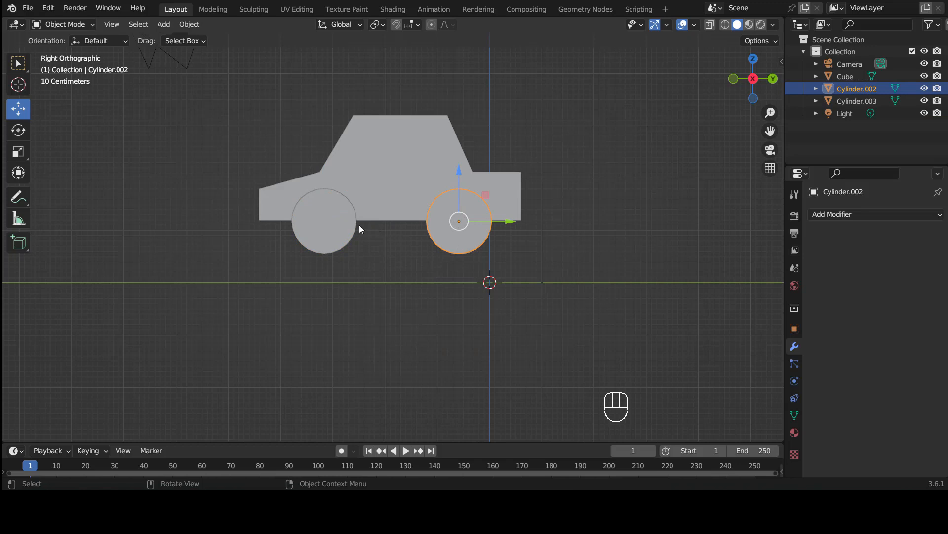
pyautogui.press('s')
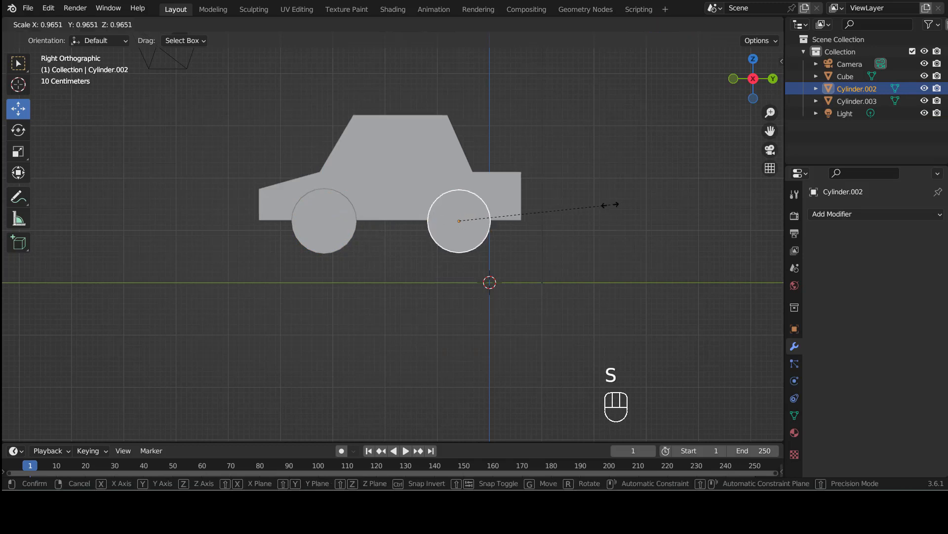
pyautogui.click(590, 213)
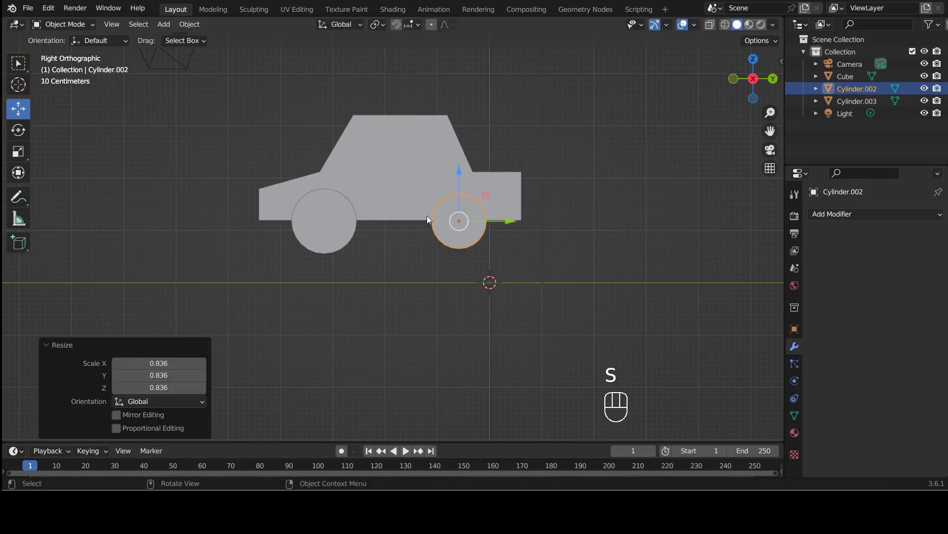
# Delete the front wheel cylinder.
pyautogui.click(323, 223)
pyautogui.rightClick(324, 240)
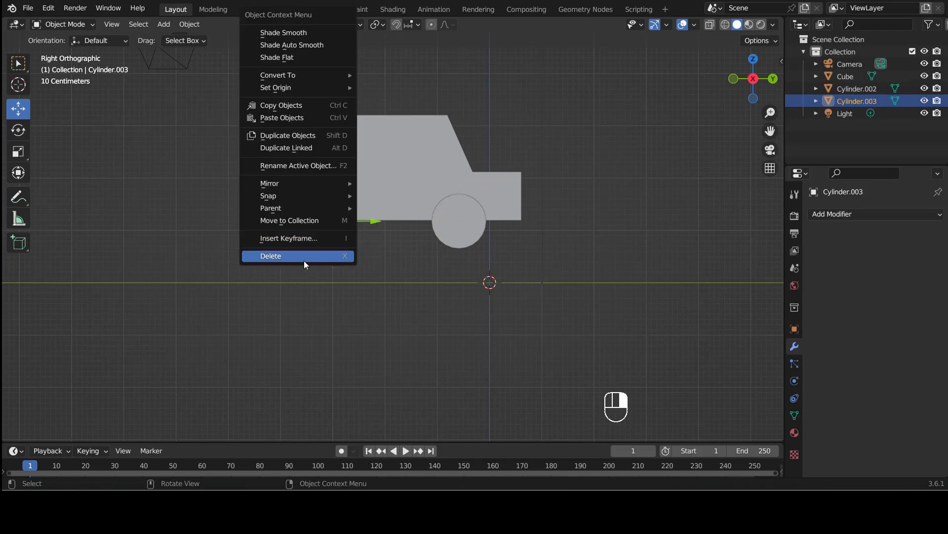
pyautogui.click(303, 256)
# Move the remaining wheel inward about 1.1 m along the X axis into the rear wheel arch.
pyautogui.click(446, 226)
pyautogui.moveTo(446, 227); pyautogui.dragTo(597, 284, button='middle')
pyautogui.moveTo(604, 265); pyautogui.dragTo(539, 257)
pyautogui.moveTo(539, 257)
pyautogui.mouseDown(button='middle')
pyautogui.moveTo(506, 247)
pyautogui.moveTo(550, 204)
pyautogui.moveTo(506, 236)
pyautogui.moveTo(551, 218)
pyautogui.moveTo(554, 259)
pyautogui.mouseUp(button='middle')
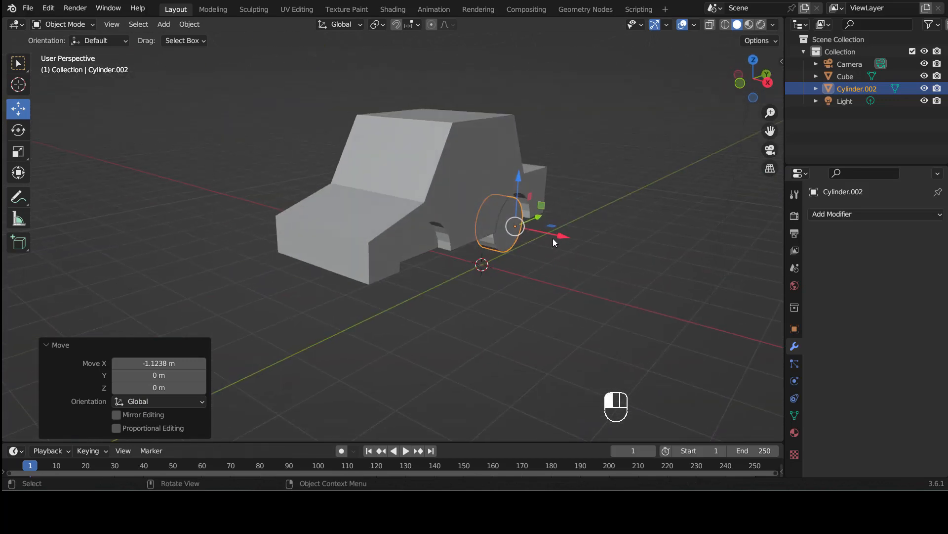
pyautogui.moveTo(552, 238); pyautogui.dragTo(547, 256)
pyautogui.moveTo(547, 256); pyautogui.dragTo(553, 260, button='middle')
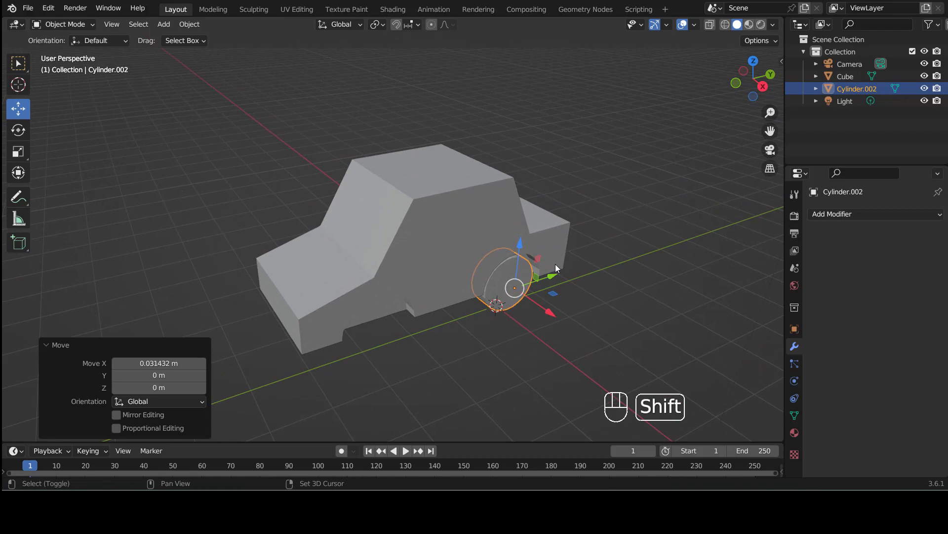
# Duplicate the rear wheel and move the copy about -2.54 m along Y, adjusting it to sit in the front wheel arch.
pyautogui.hotkey('shift', 'd')
pyautogui.rightClick(556, 264)
pyautogui.press('g')
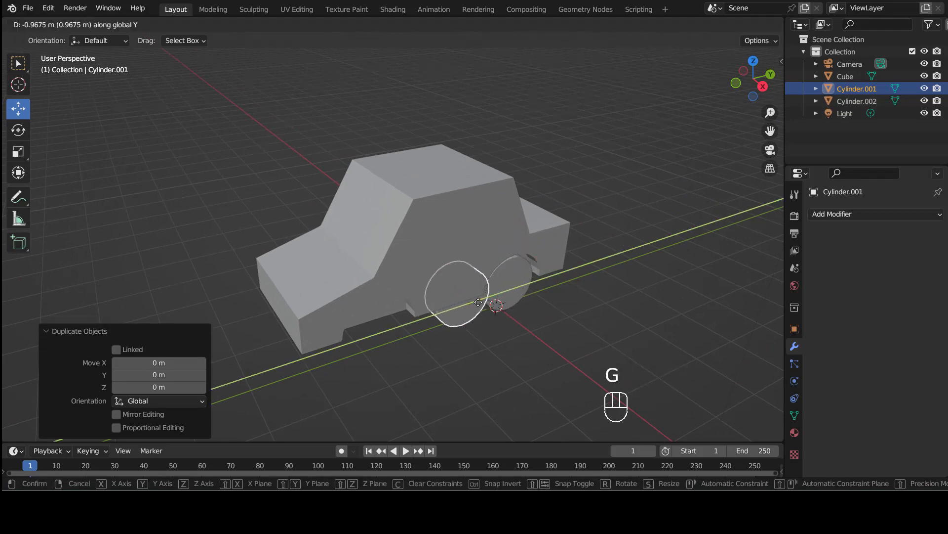
pyautogui.click(457, 320)
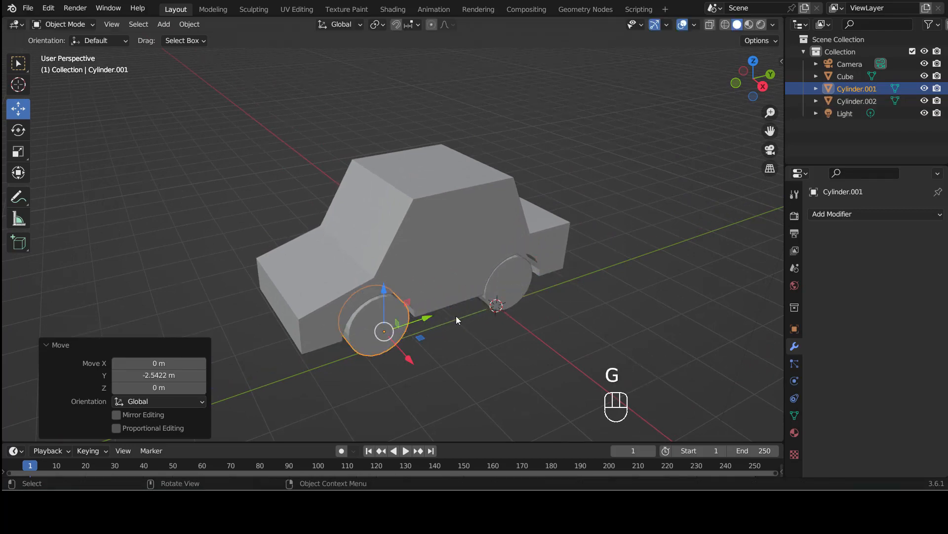
pyautogui.moveTo(456, 315); pyautogui.dragTo(345, 265, button='middle')
pyautogui.press('g')
pyautogui.press('y')
pyautogui.click(363, 240)
# Duplicate the front and rear wheels together and move the copies along X to the opposite side of the car.
pyautogui.keyDown('shift'); pyautogui.click(288, 241); pyautogui.keyUp('shift')
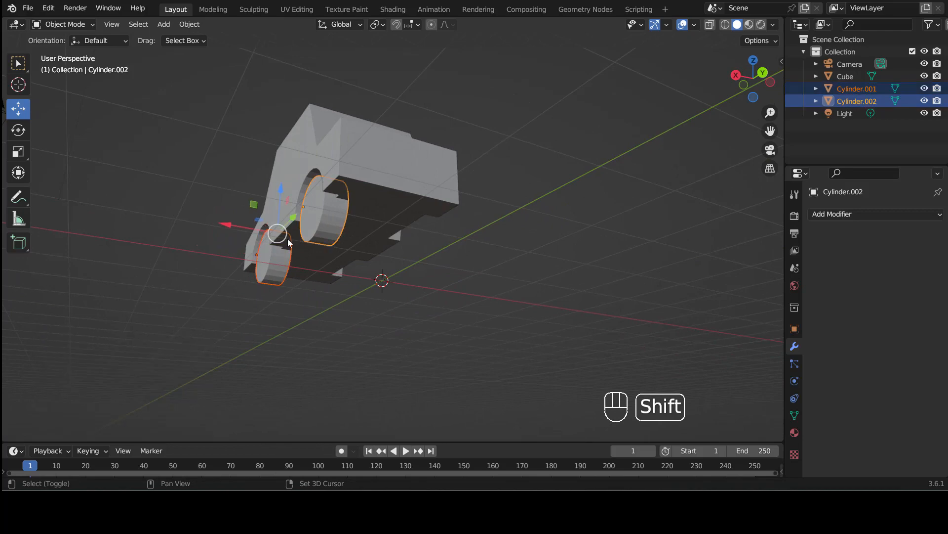
pyautogui.moveTo(324, 299); pyautogui.dragTo(620, 299, button='middle')
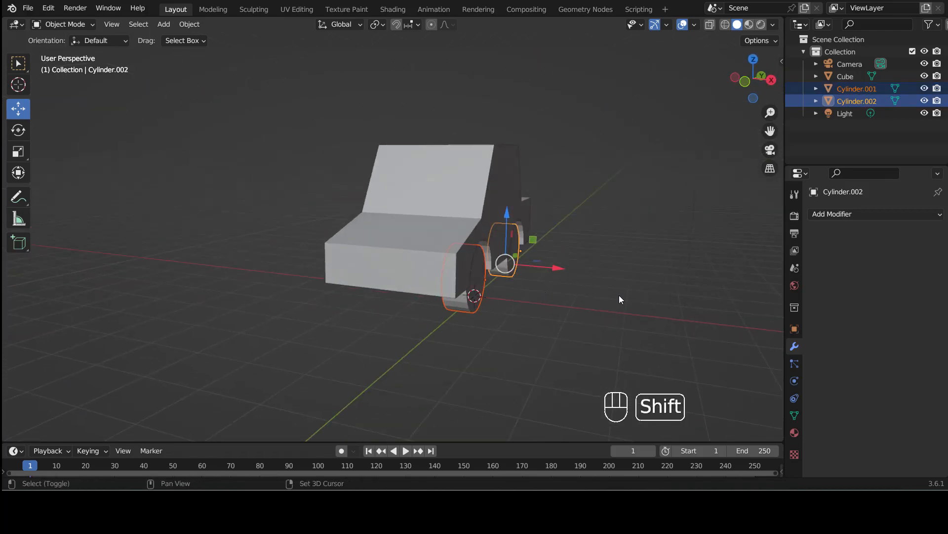
pyautogui.hotkey('shift', 'd')
pyautogui.press('y')
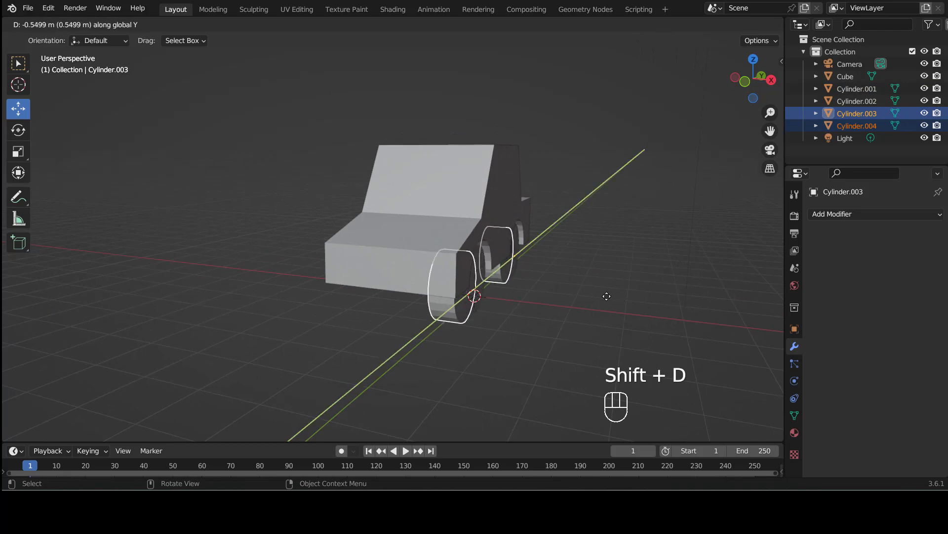
pyautogui.rightClick(606, 296)
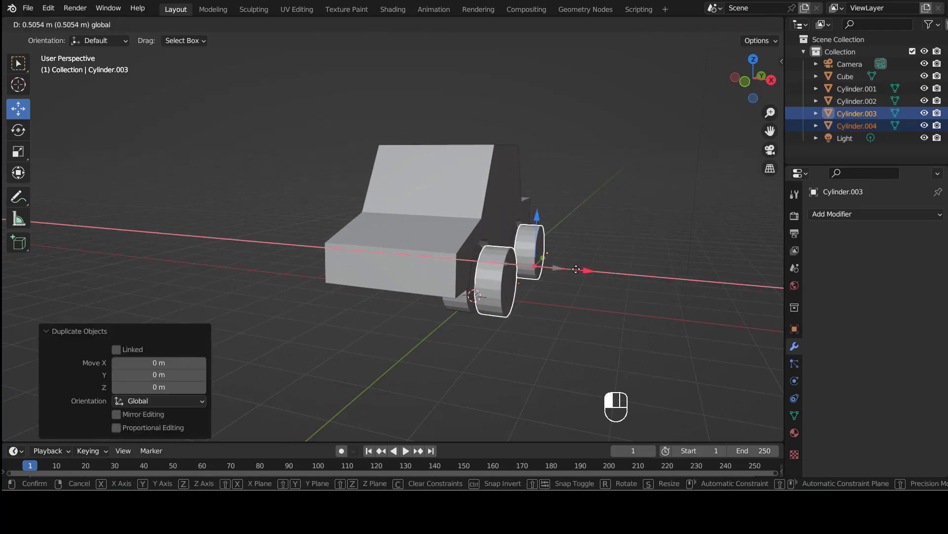
pyautogui.click(441, 265)
# Fine-tune the two duplicated wheels along X so they fit in the opposite wheel arches, and clear the selection.
pyautogui.moveTo(441, 264); pyautogui.dragTo(449, 295, button='middle')
pyautogui.press('g')
pyautogui.press('x')
pyautogui.click(462, 249)
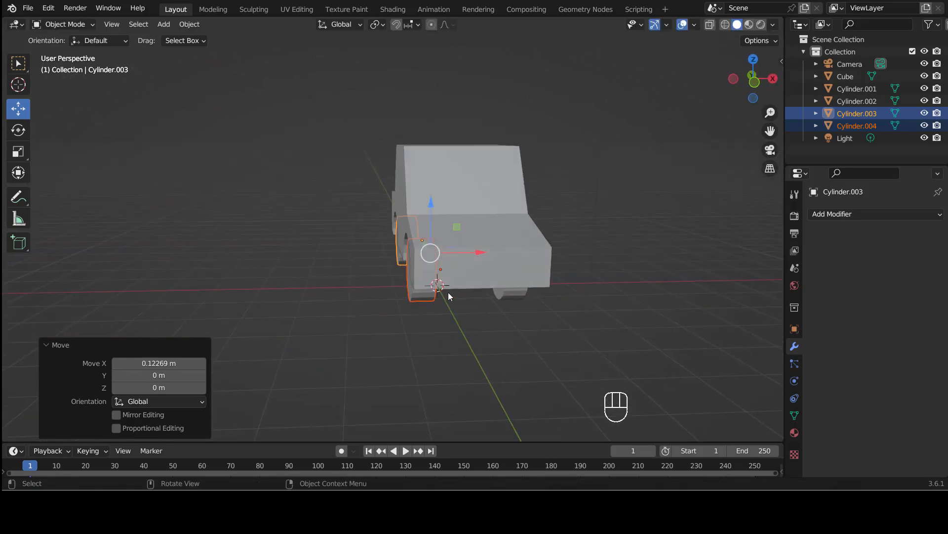
pyautogui.moveTo(472, 251); pyautogui.dragTo(477, 253)
pyautogui.moveTo(479, 260); pyautogui.dragTo(541, 212, button='middle')
pyautogui.click(491, 338)
pyautogui.click(432, 264)
pyautogui.click(591, 281)
# Add a 2 m plane mesh at the world origin.
pyautogui.click(164, 24)
pyautogui.moveTo(201, 40)
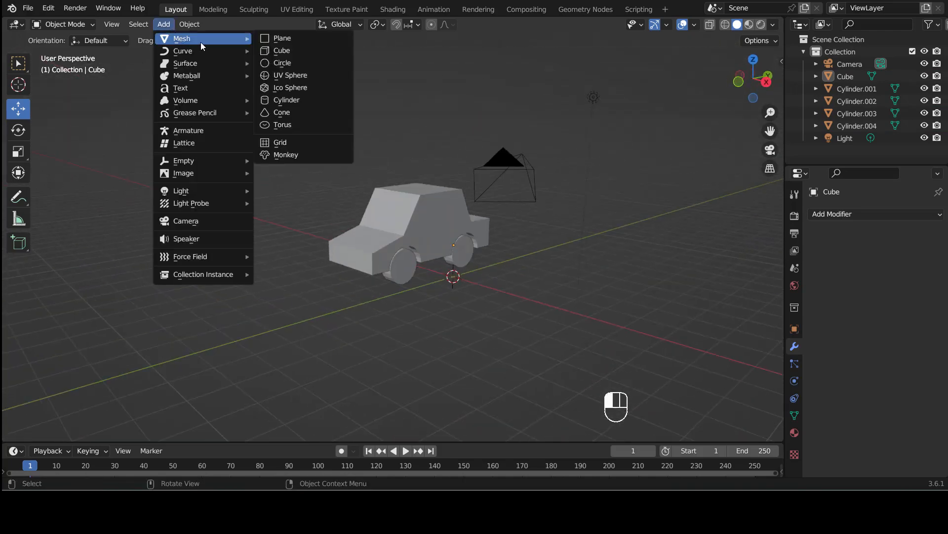
pyautogui.click(279, 38)
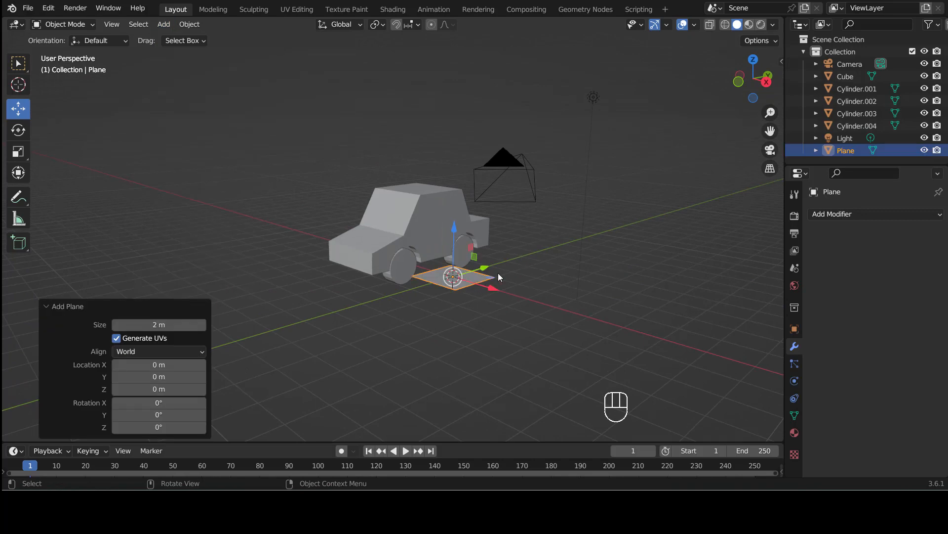
pyautogui.click(767, 81)
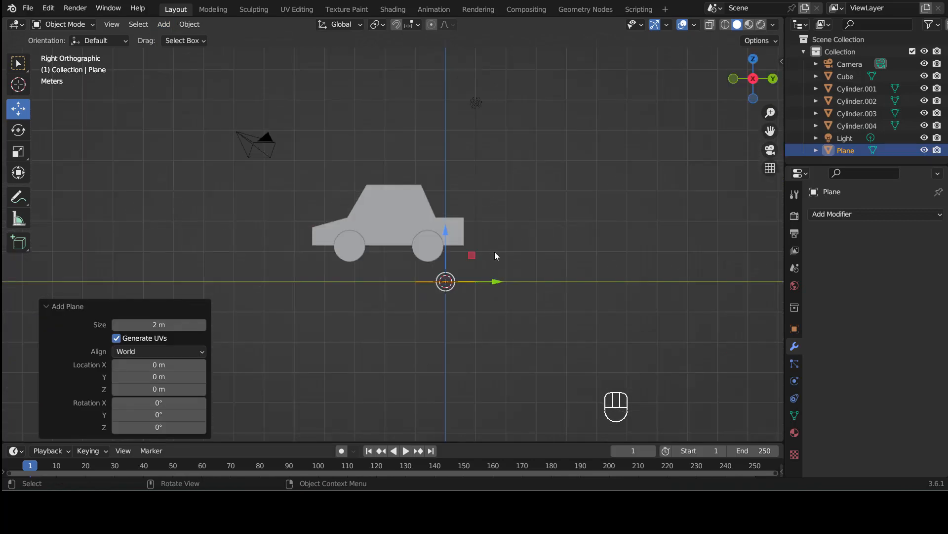
pyautogui.press('g')
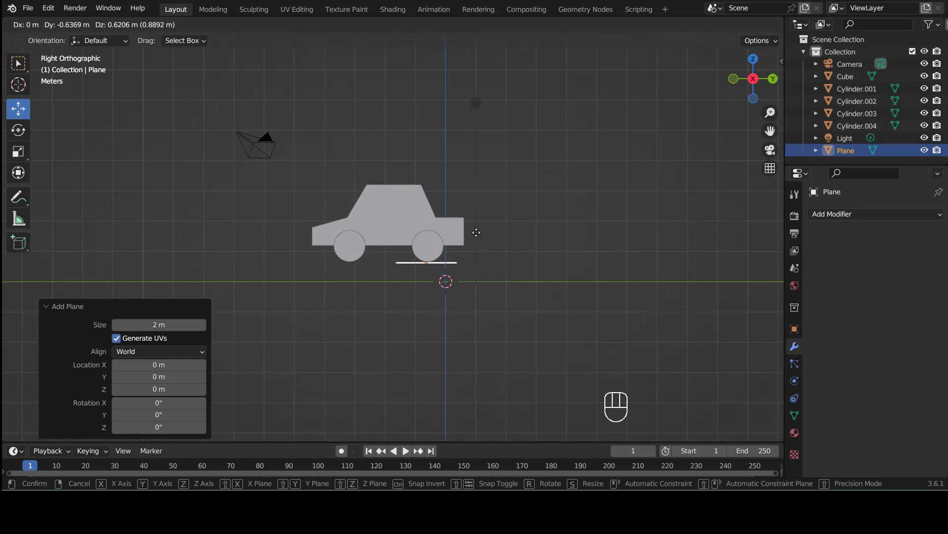
pyautogui.rightClick(476, 233)
# Select the car body, all four wheels and the light, and lower them about 0.6 m along Z to ground level.
pyautogui.click(393, 131)
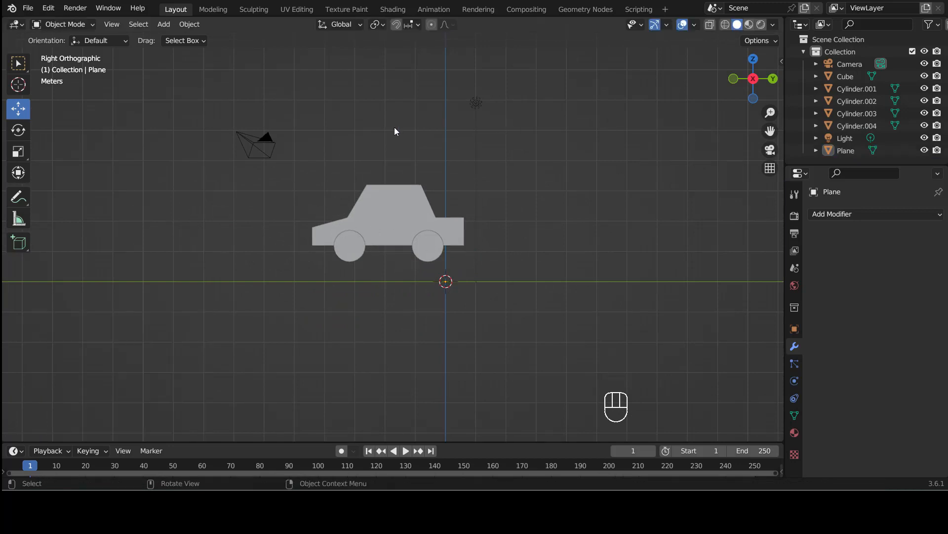
pyautogui.moveTo(305, 140); pyautogui.dragTo(500, 259)
pyautogui.moveTo(499, 258); pyautogui.dragTo(513, 198, button='middle')
pyautogui.click(753, 79)
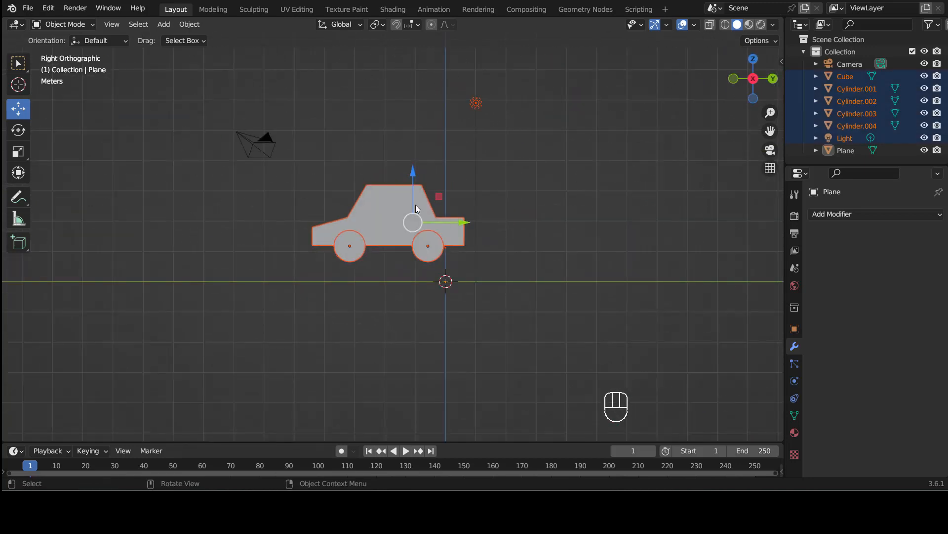
pyautogui.moveTo(409, 190); pyautogui.dragTo(412, 209)
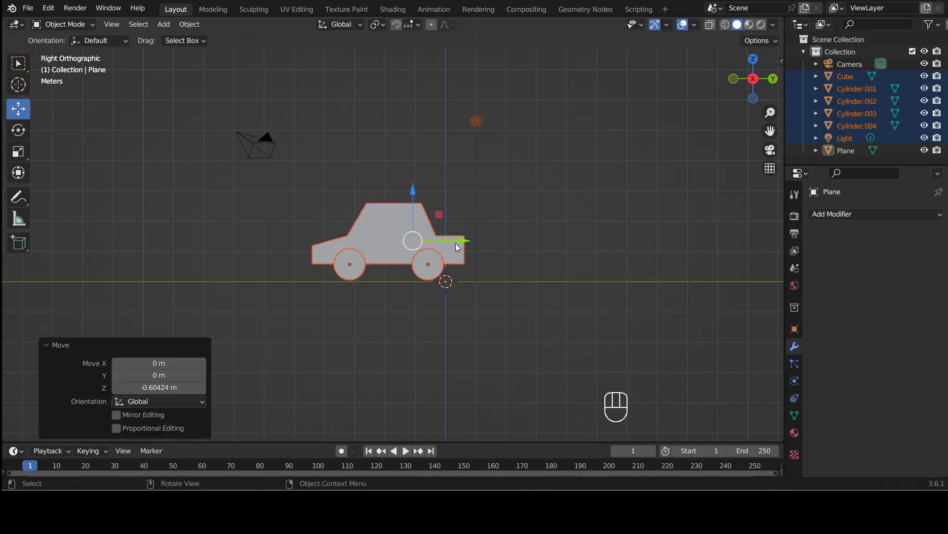
# Edit the plane in edge selection mode and lengthen it by moving its front edge along Y, well ahead of the car.
pyautogui.moveTo(454, 248); pyautogui.dragTo(527, 276, button='middle')
pyautogui.click(493, 280)
pyautogui.click(478, 276)
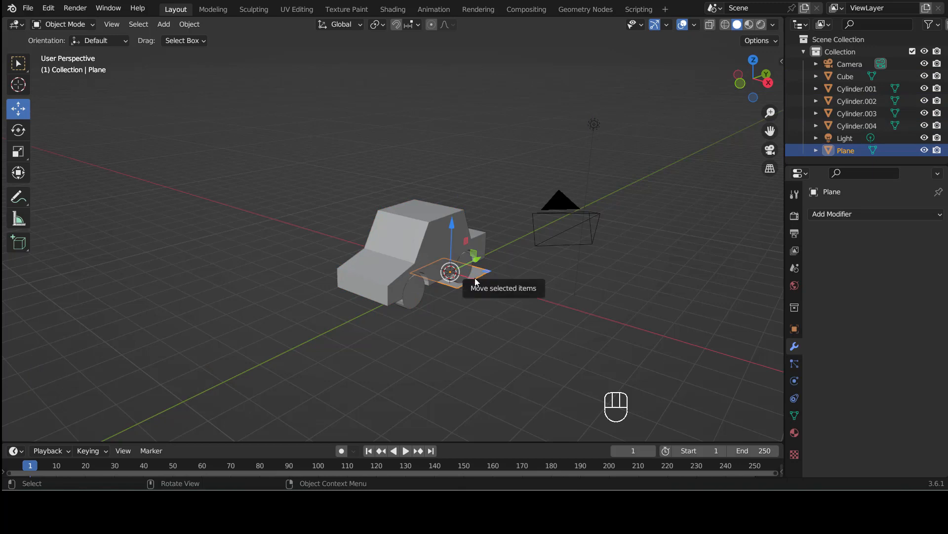
pyautogui.click(502, 280)
pyautogui.click(482, 278)
pyautogui.press('Tab')
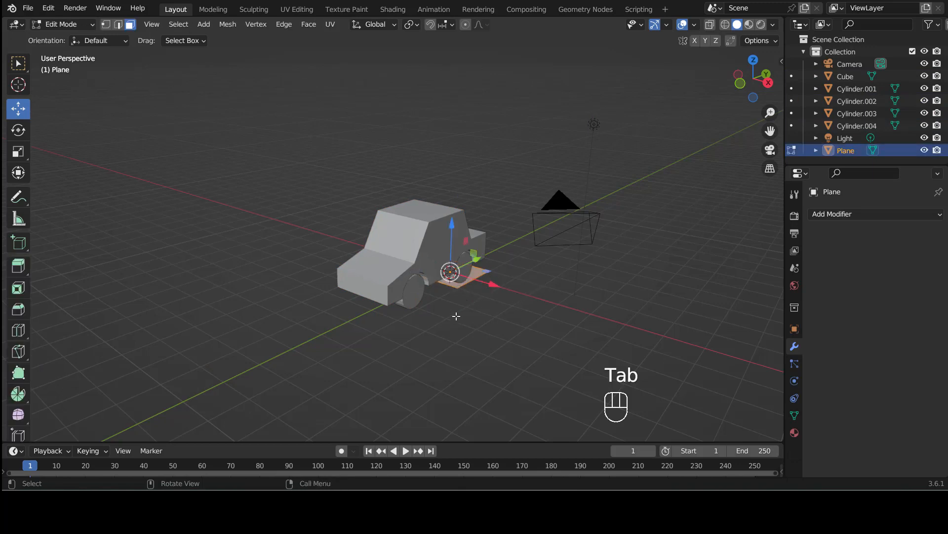
pyautogui.click(206, 115)
pyautogui.click(119, 25)
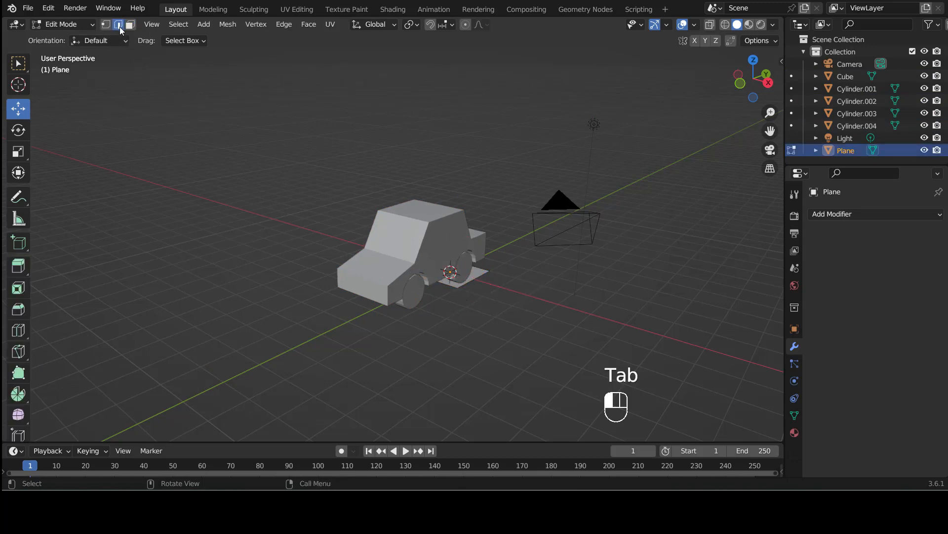
pyautogui.click(448, 287)
pyautogui.moveTo(445, 284); pyautogui.dragTo(228, 377)
pyautogui.scroll(-3, 346, 309)
pyautogui.moveTo(341, 294); pyautogui.dragTo(303, 312)
# Widen the plane by moving both long side edges outward along X, and return to Object Mode.
pyautogui.click(354, 306)
pyautogui.moveTo(418, 301); pyautogui.dragTo(428, 302)
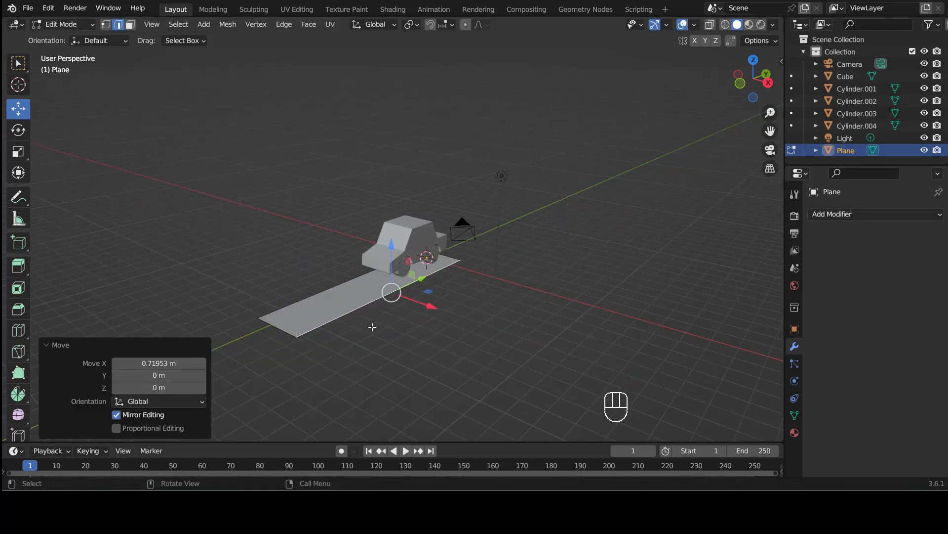
pyautogui.moveTo(428, 302); pyautogui.dragTo(448, 299, button='middle')
pyautogui.click(406, 290)
pyautogui.moveTo(451, 281); pyautogui.dragTo(430, 284)
pyautogui.moveTo(462, 296); pyautogui.dragTo(432, 298, button='middle')
pyautogui.click(431, 297)
pyautogui.moveTo(468, 296); pyautogui.dragTo(477, 297)
pyautogui.click(78, 24)
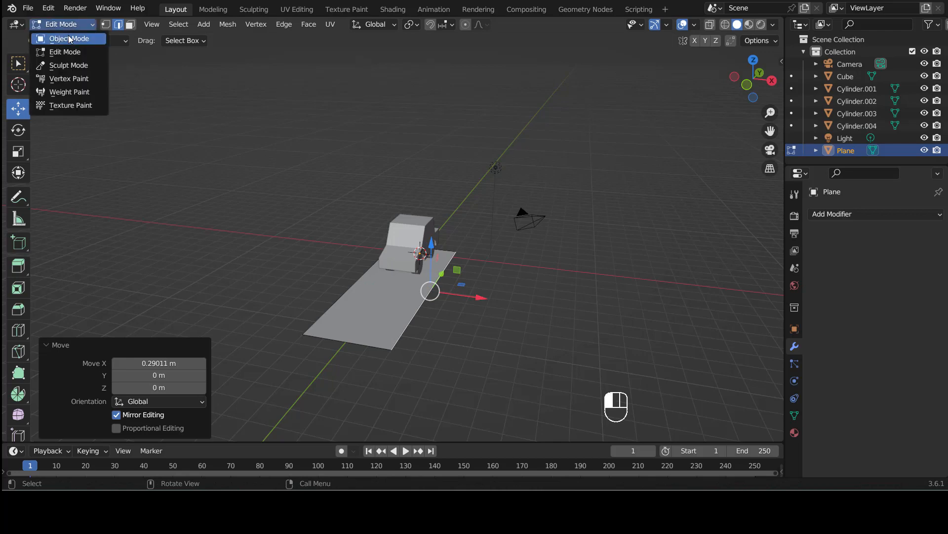
pyautogui.click(76, 38)
pyautogui.click(457, 261)
pyautogui.moveTo(457, 262); pyautogui.dragTo(288, 289, button='middle')
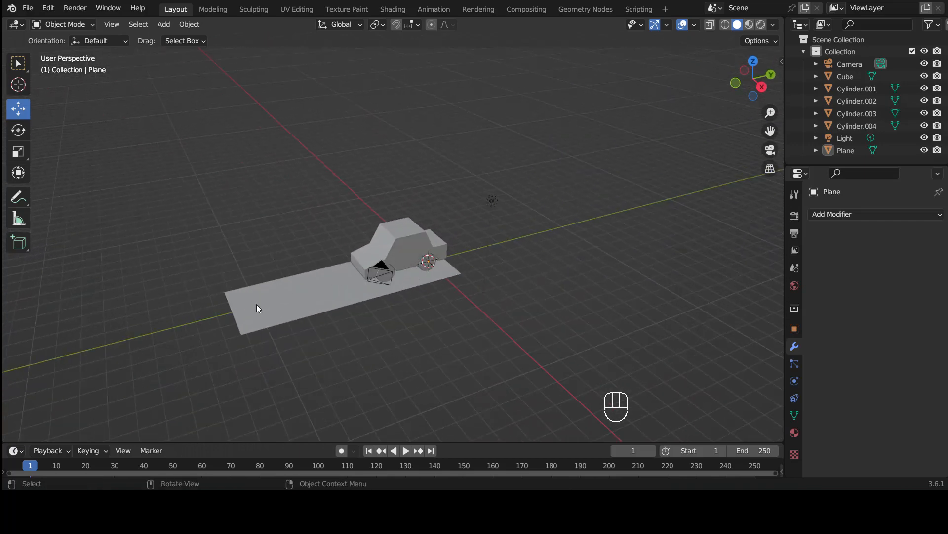
# Add a 2 m cube mesh at the world origin.
pyautogui.click(163, 28)
pyautogui.click(540, 135)
pyautogui.click(166, 29)
pyautogui.moveTo(197, 39)
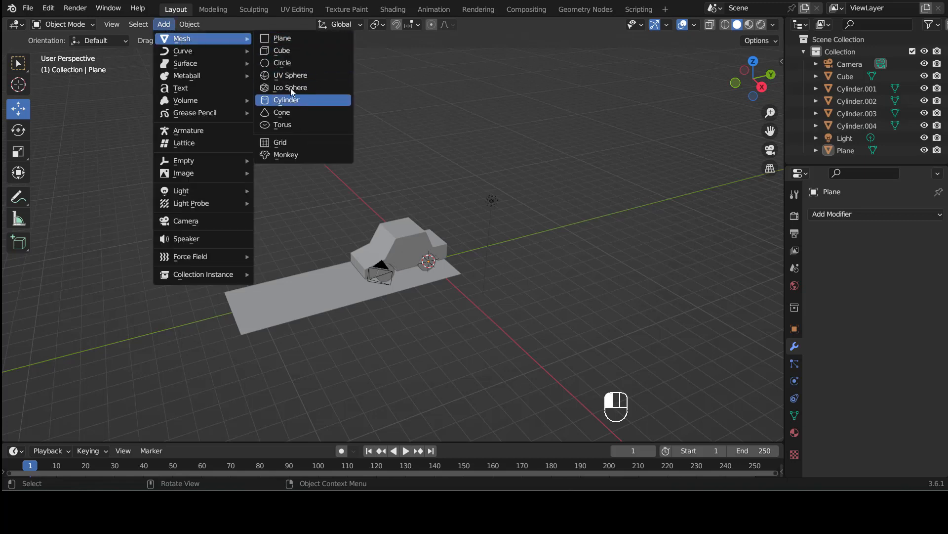
pyautogui.click(284, 51)
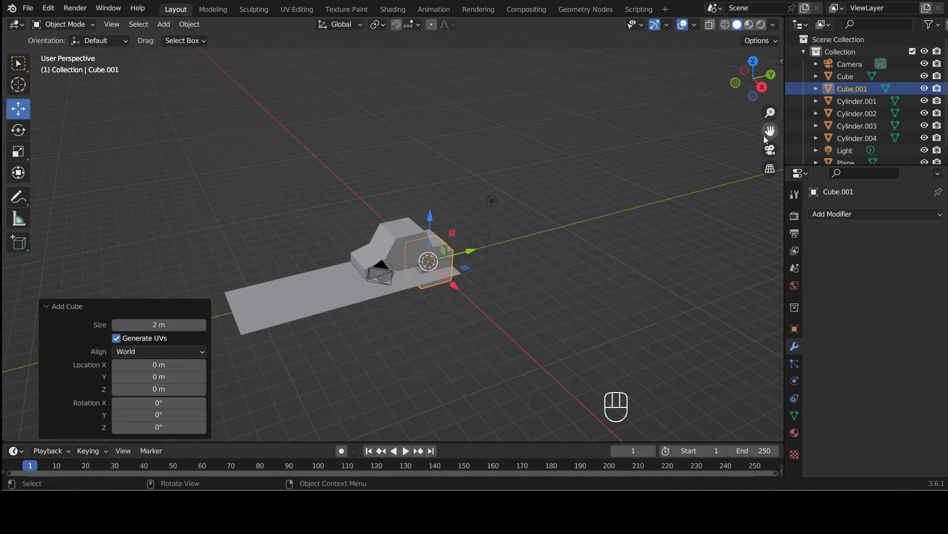
# Move the new cube about -12 m along Y in the top view, just beyond the front end of the plane.
pyautogui.click(756, 61)
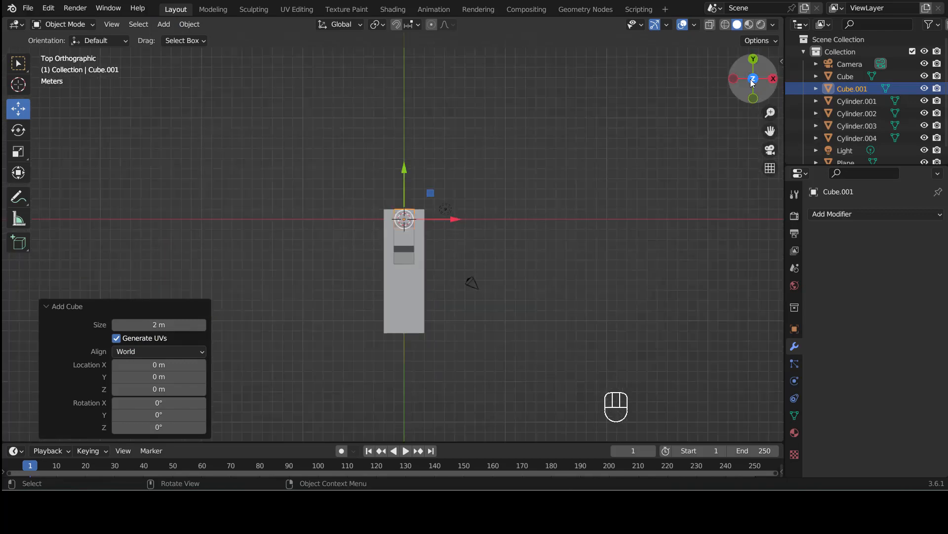
pyautogui.press('g')
pyautogui.rightClick(474, 216)
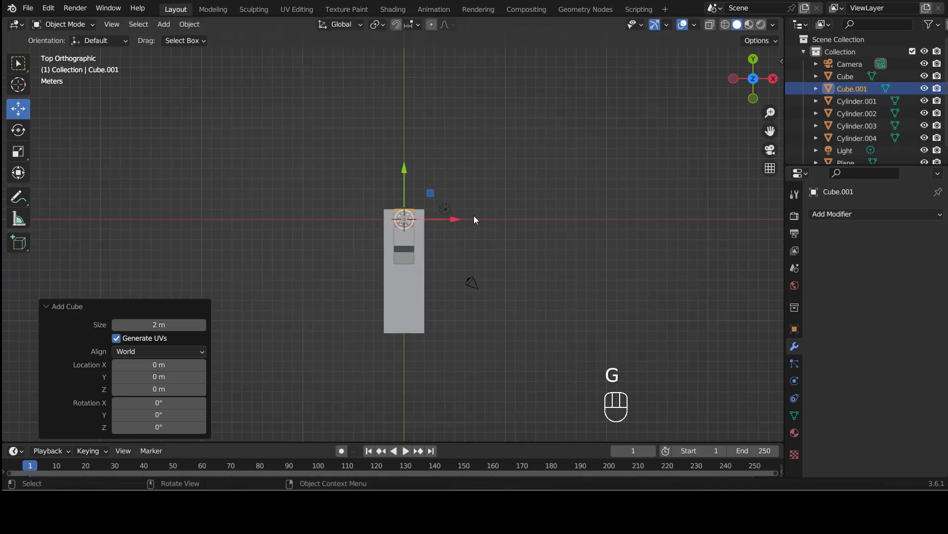
pyautogui.press('g')
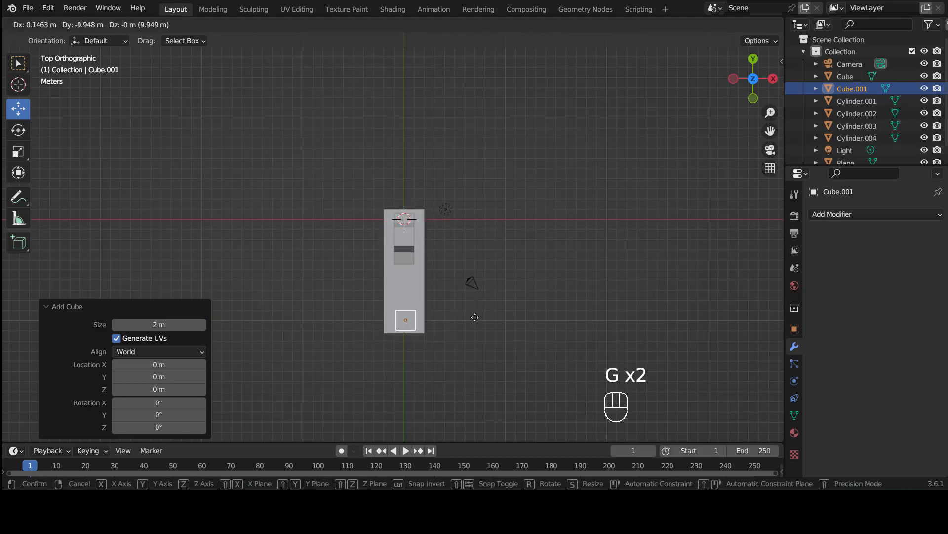
pyautogui.click(473, 341)
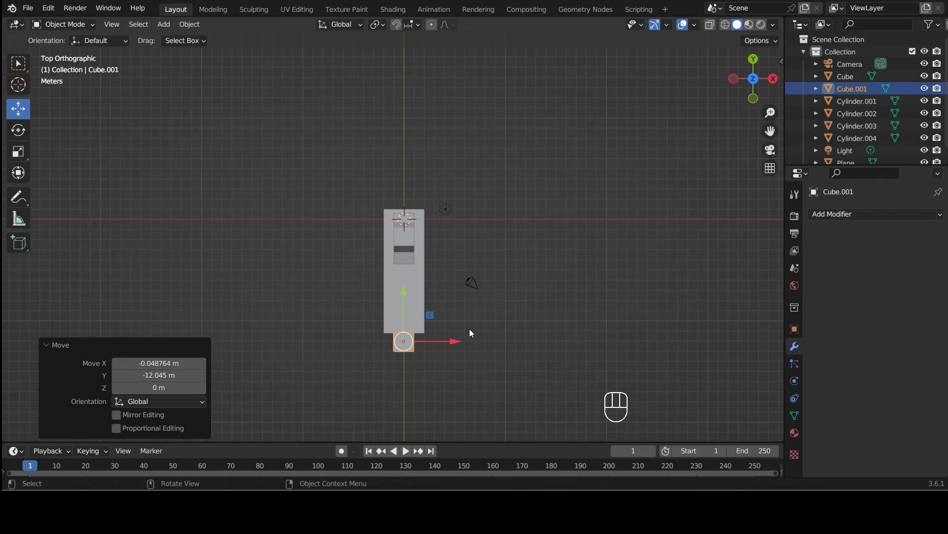
# Scale the new cube uniformly by about 3.87 and move it about -2.73 m along Y in the top view.
pyautogui.moveTo(469, 332); pyautogui.dragTo(391, 246, button='middle')
pyautogui.press('s')
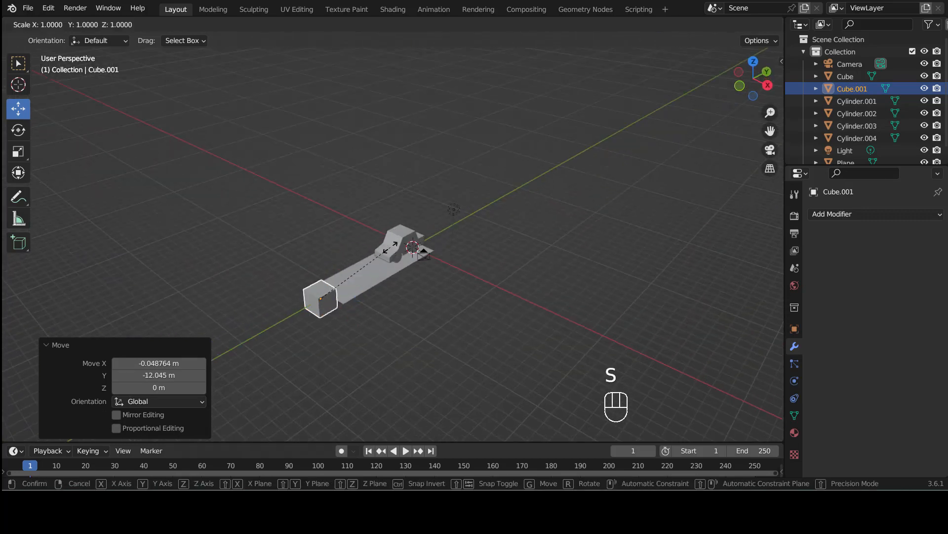
pyautogui.click(642, 200)
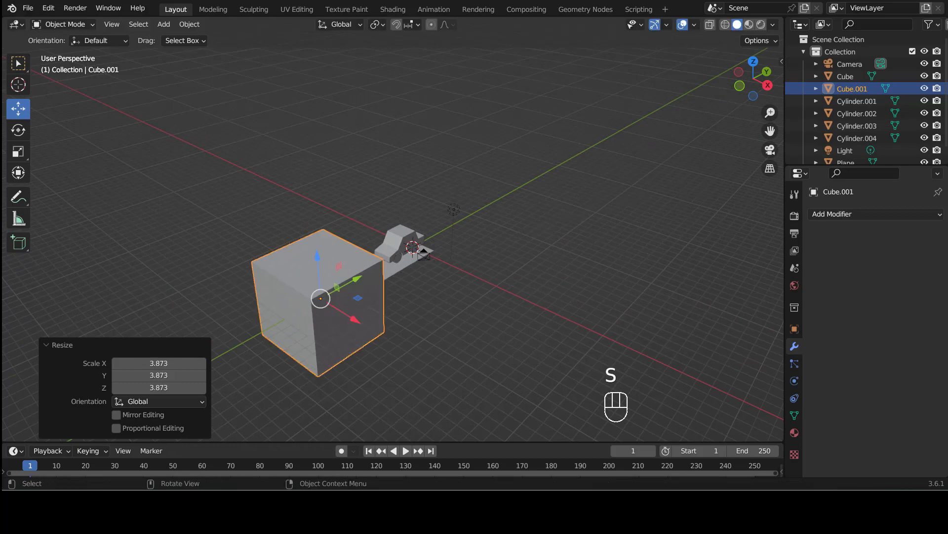
pyautogui.moveTo(523, 273); pyautogui.dragTo(465, 262, button='middle')
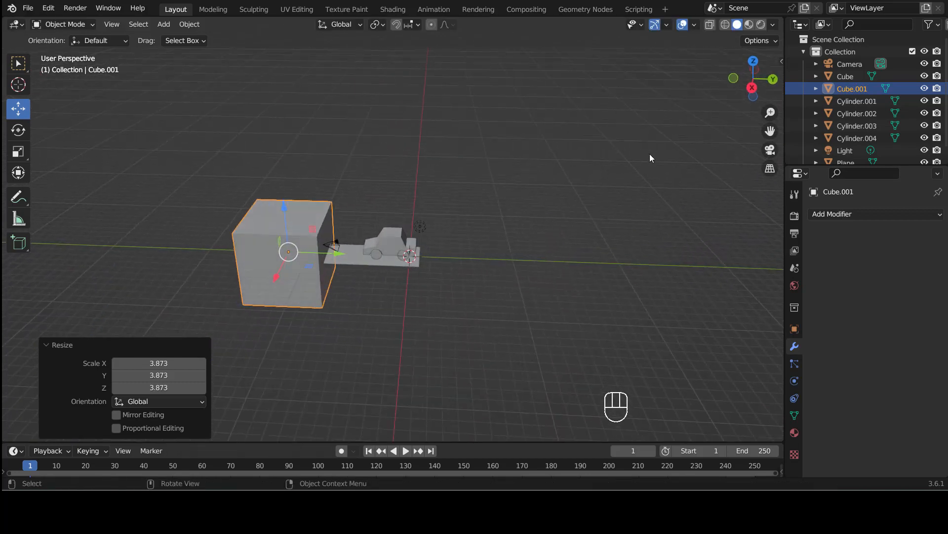
pyautogui.click(752, 64)
pyautogui.press('g')
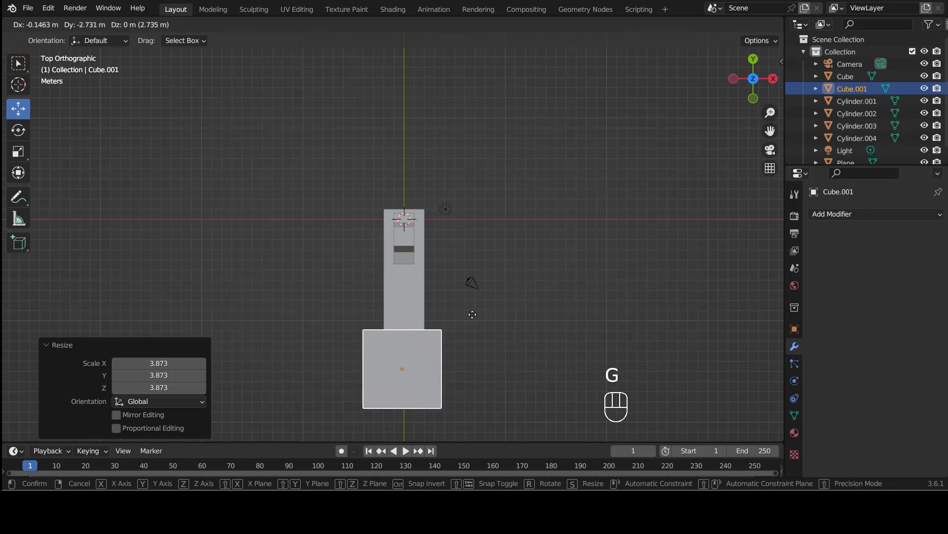
pyautogui.click(472, 314)
# Raise the enlarged cube about 3.82 m along Z so its base sits near ground level, and deselect it.
pyautogui.moveTo(502, 273); pyautogui.dragTo(347, 211, button='middle')
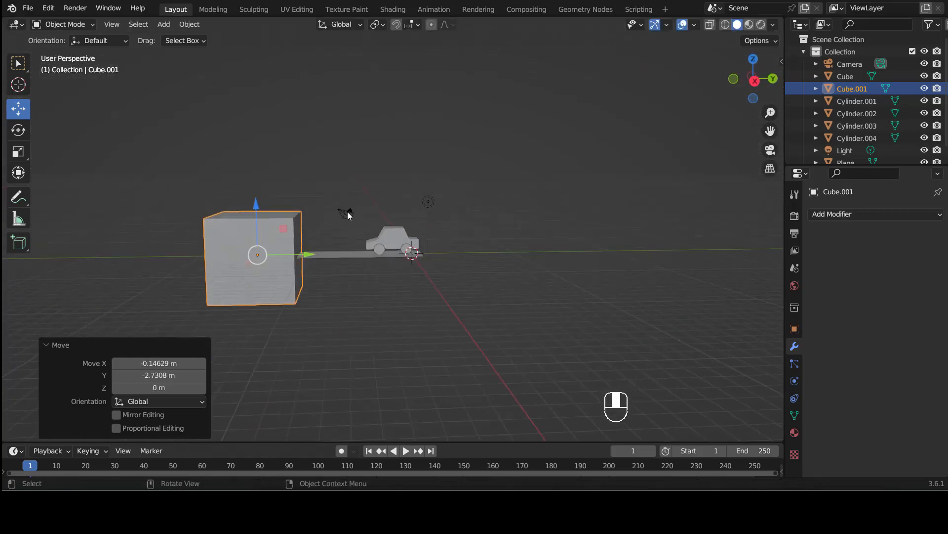
pyautogui.scroll(2, 348, 211)
pyautogui.keyDown('shift'); pyautogui.moveTo(306, 254); pyautogui.dragTo(412, 256, button='middle'); pyautogui.keyUp('shift')
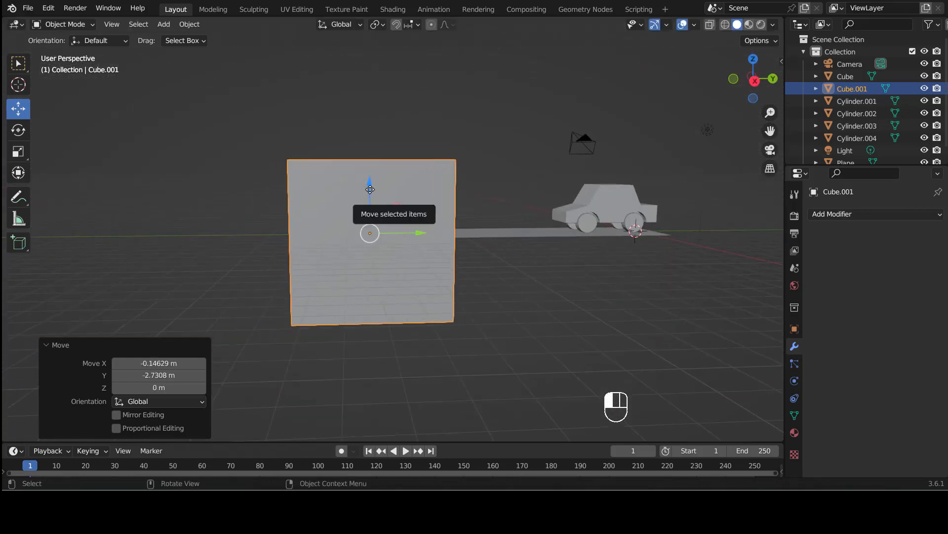
pyautogui.moveTo(372, 206); pyautogui.dragTo(372, 136)
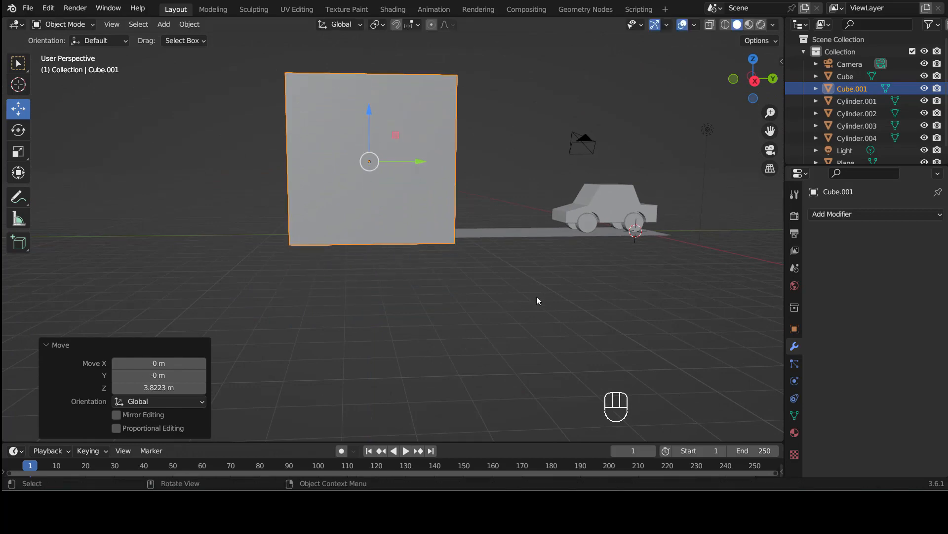
pyautogui.click(532, 295)
# Add a Boolean modifier in Difference mode to the car body, using the large cube Cube.001 as the operand object.
pyautogui.moveTo(455, 269); pyautogui.dragTo(444, 293, button='middle')
pyautogui.click(367, 232)
pyautogui.scroll(3, 531, 345)
pyautogui.keyDown('shift'); pyautogui.moveTo(391, 308); pyautogui.dragTo(544, 305, button='middle'); pyautogui.keyUp('shift')
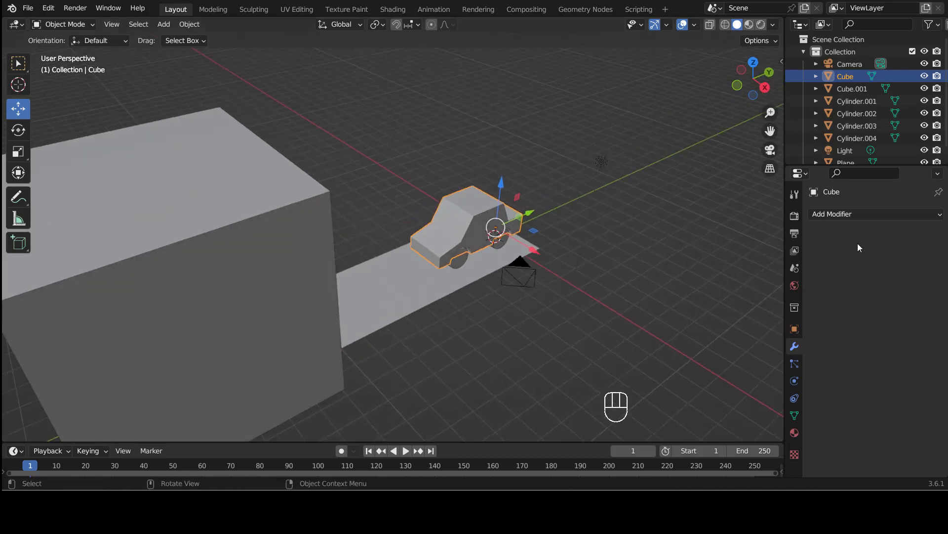
pyautogui.click(586, 312)
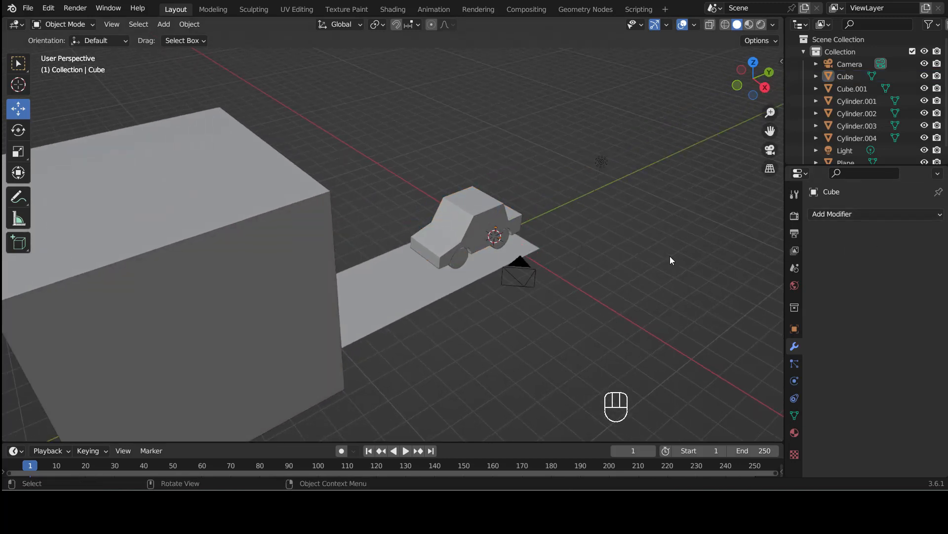
pyautogui.click(852, 213)
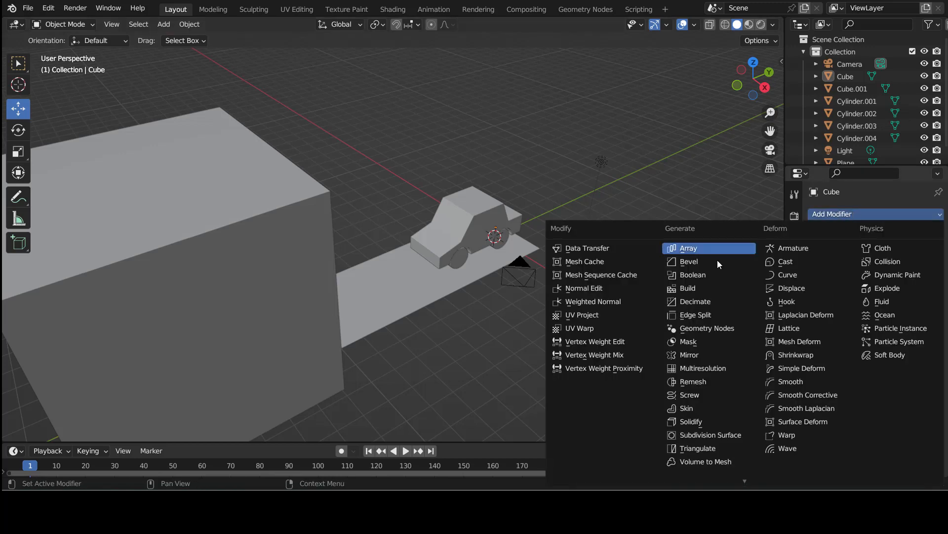
pyautogui.click(694, 275)
pyautogui.click(914, 285)
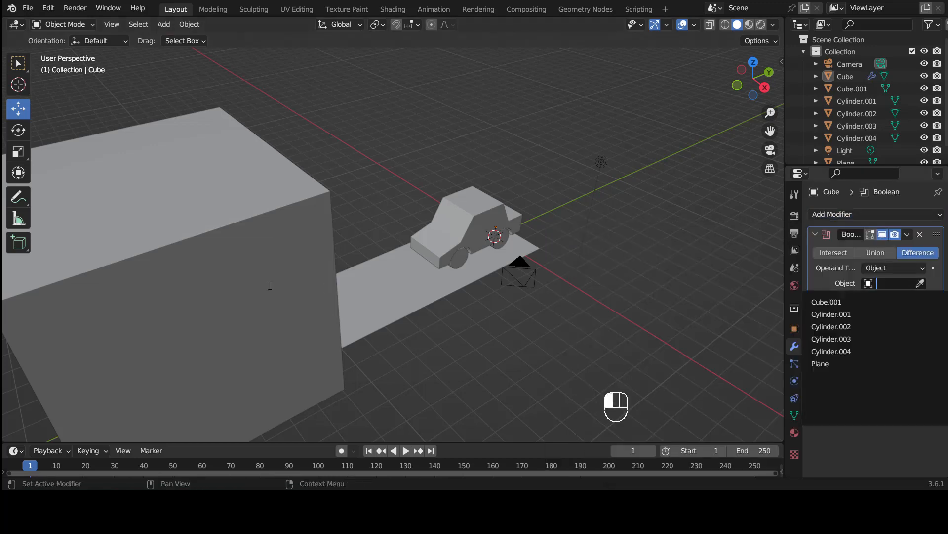
pyautogui.click(926, 293)
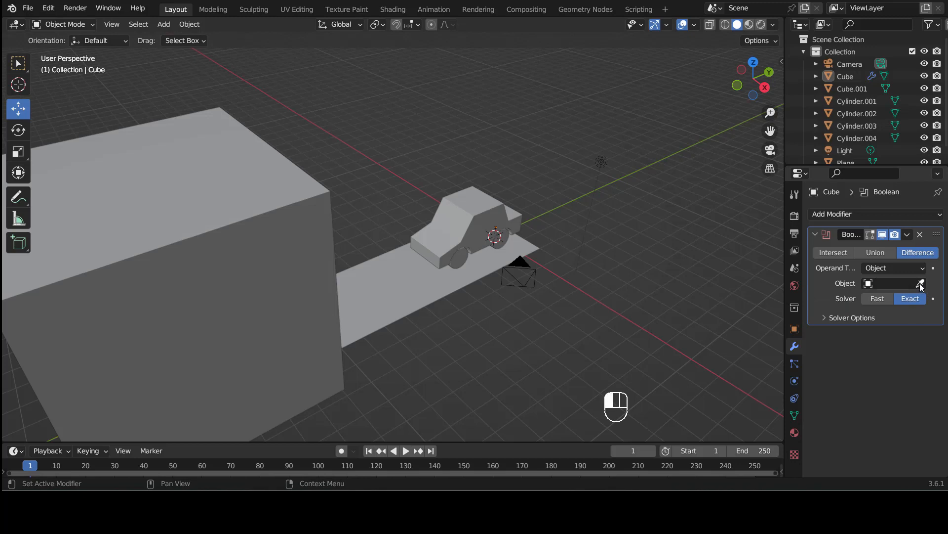
pyautogui.click(920, 284)
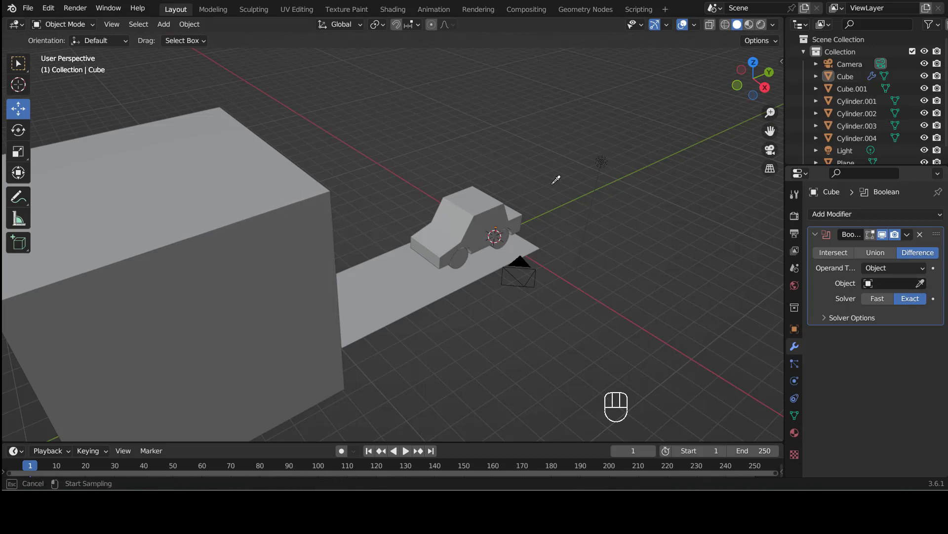
pyautogui.click(278, 211)
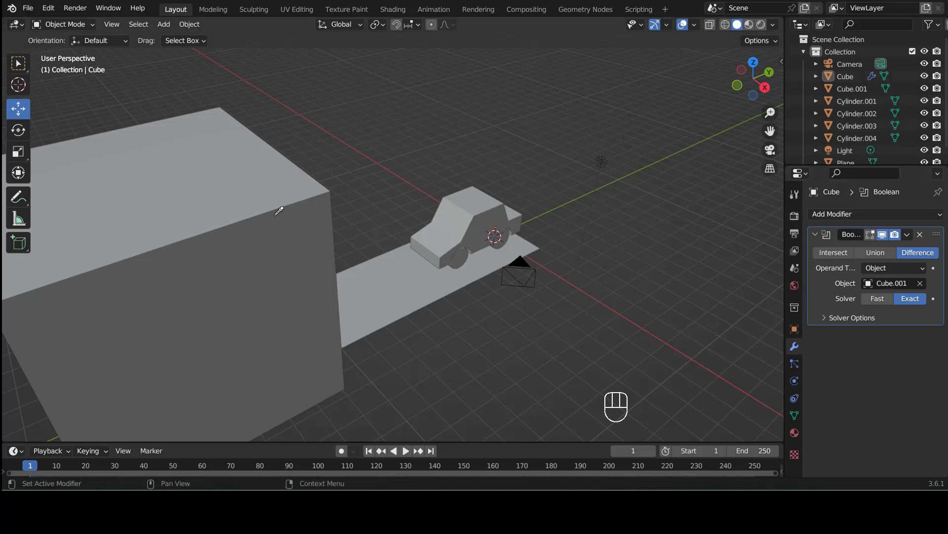
# Move the car body about -9.21 m along Y so that its front enters the large cube.
pyautogui.click(471, 225)
pyautogui.moveTo(555, 266); pyautogui.dragTo(583, 278, button='middle')
pyautogui.moveTo(616, 299); pyautogui.dragTo(405, 271)
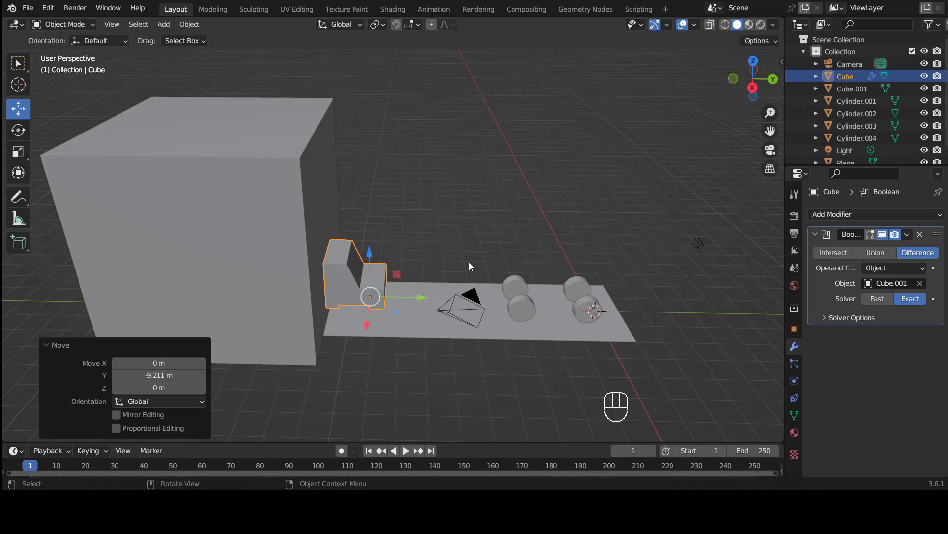
# Switch to the camera view and lock the camera to the view.
pyautogui.press('KP_0')
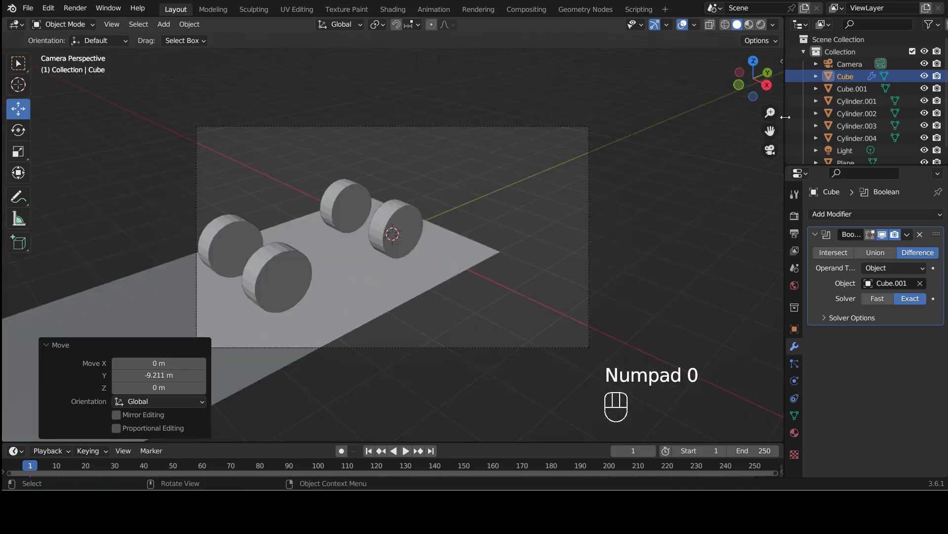
pyautogui.click(782, 61)
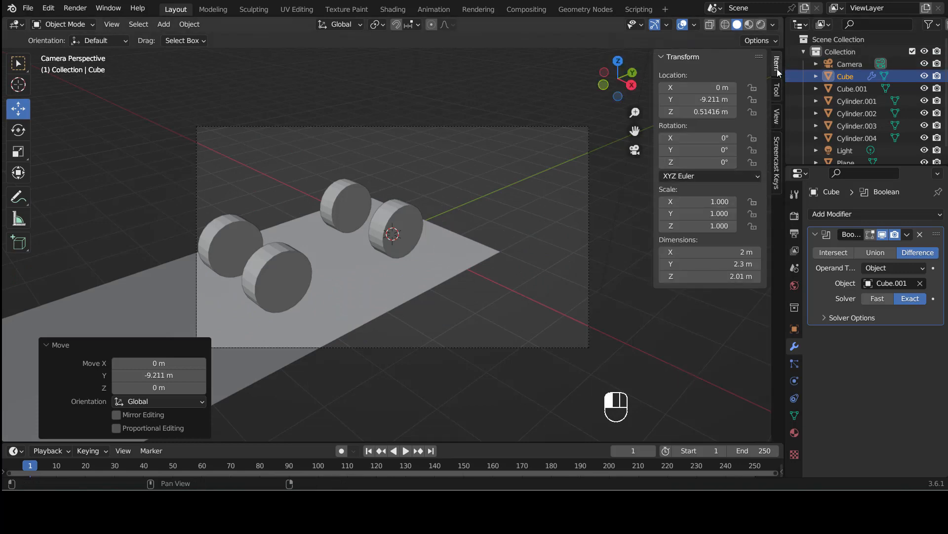
pyautogui.click(779, 90)
pyautogui.click(777, 116)
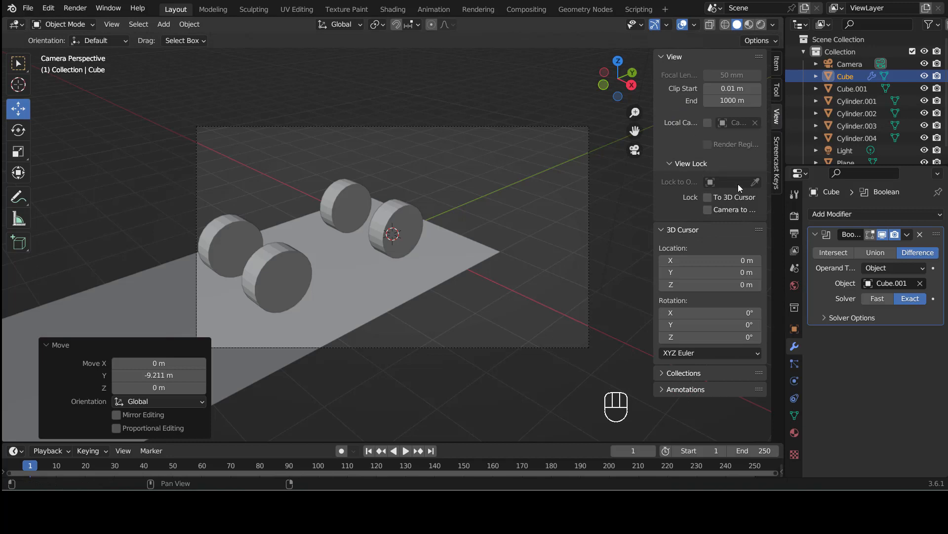
pyautogui.click(712, 210)
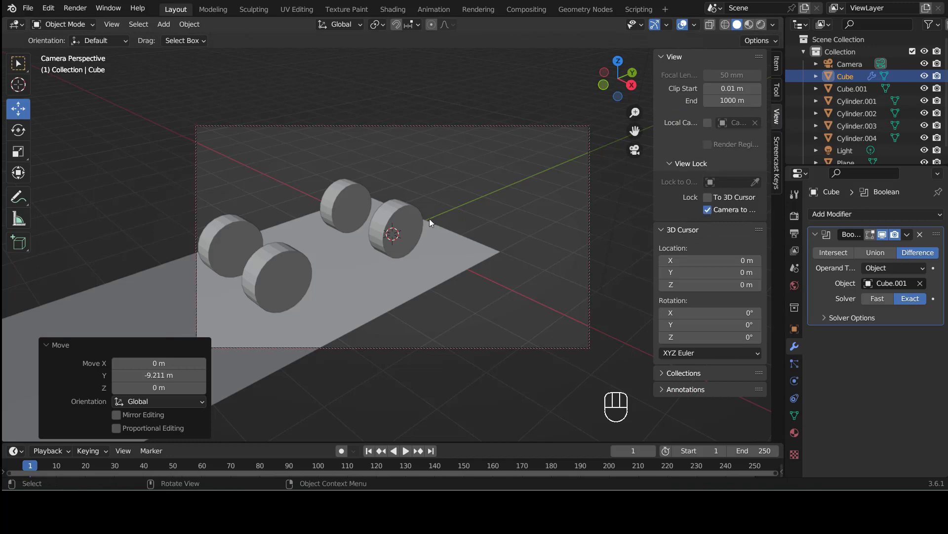
# Reposition the camera to frame the large cube, car body, wheels and plane, and unlock it from the view.
pyautogui.scroll(-4, 445, 240)
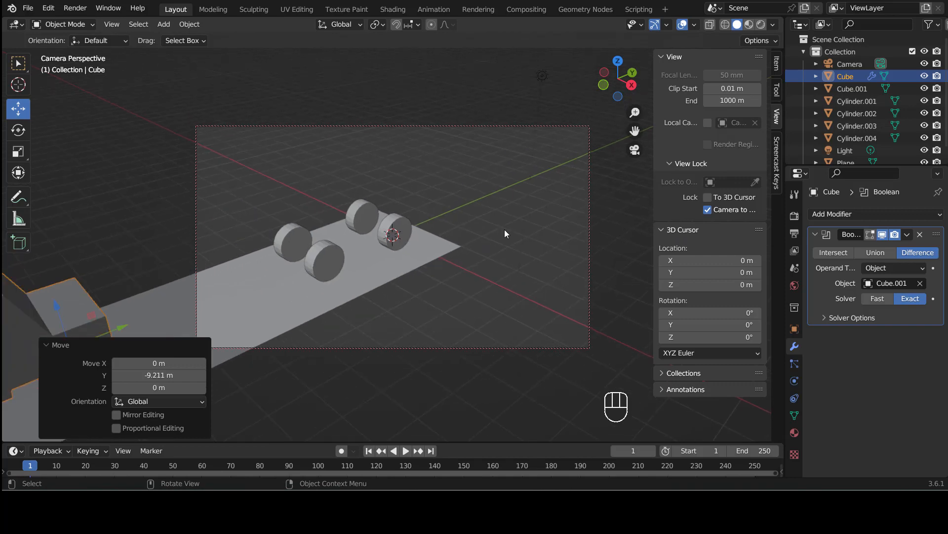
pyautogui.scroll(-2, 506, 226)
pyautogui.moveTo(482, 228); pyautogui.dragTo(410, 229, button='middle')
pyautogui.scroll(1, 405, 234)
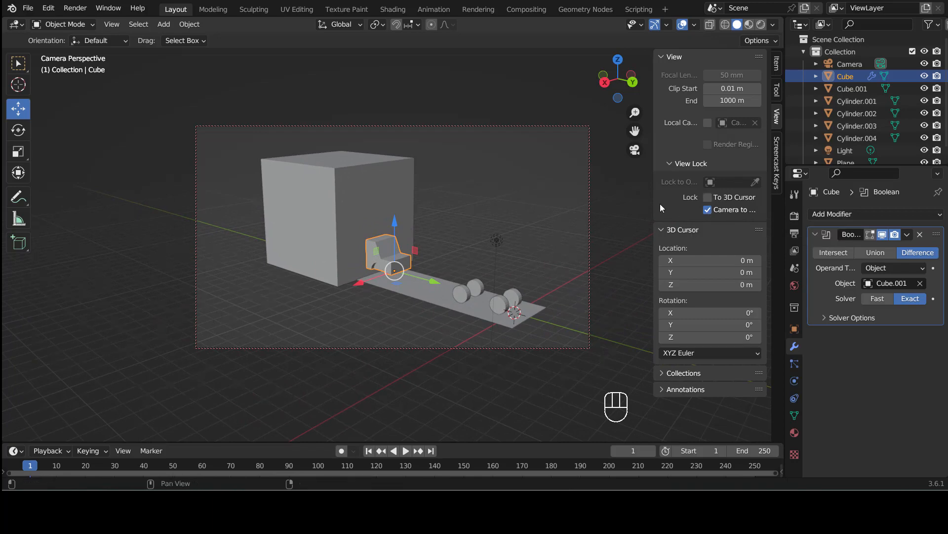
pyautogui.moveTo(653, 201); pyautogui.dragTo(614, 203)
pyautogui.click(682, 210)
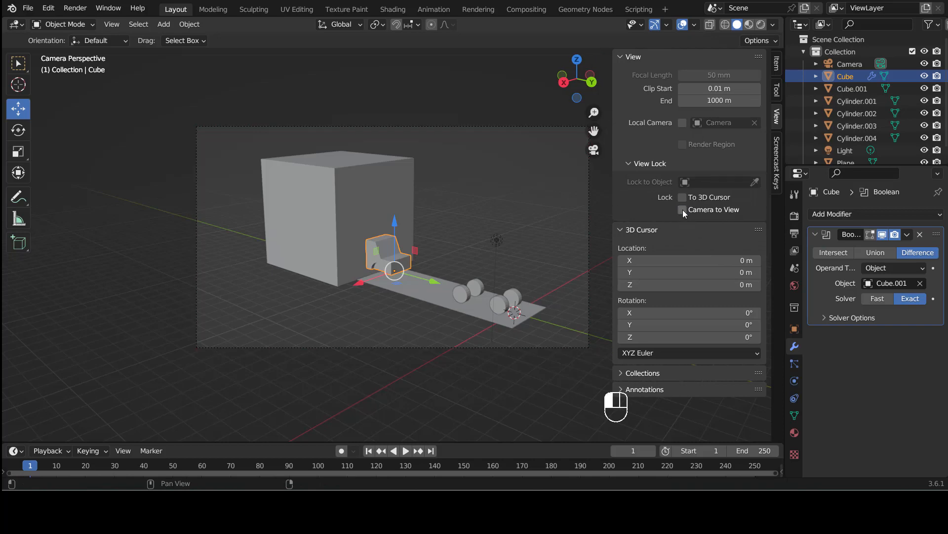
# Leave the camera view, render the scene as a still image and close the render window.
pyautogui.moveTo(452, 259)
pyautogui.mouseDown(button='middle')
pyautogui.moveTo(478, 262)
pyautogui.moveTo(443, 260)
pyautogui.moveTo(447, 268)
pyautogui.mouseUp(button='middle')
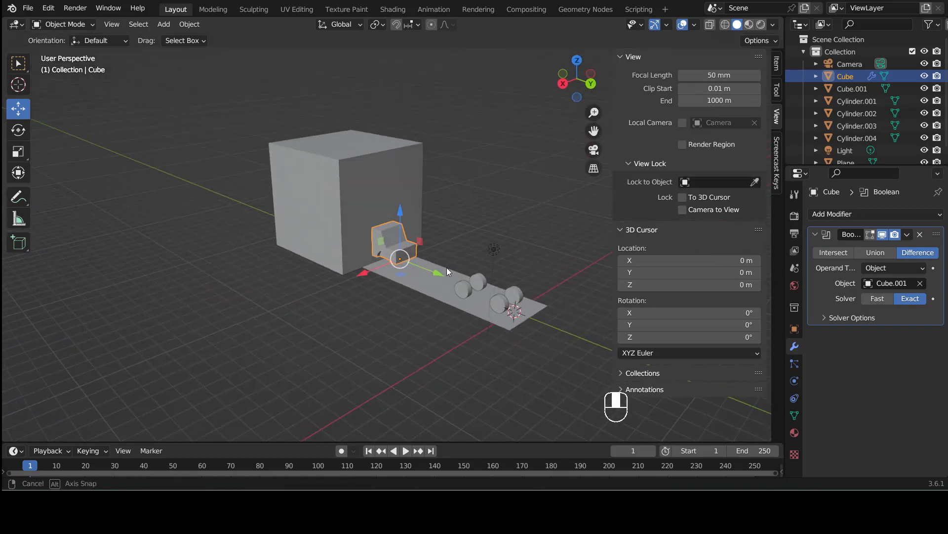
pyautogui.moveTo(485, 244); pyautogui.dragTo(485, 239, button='middle')
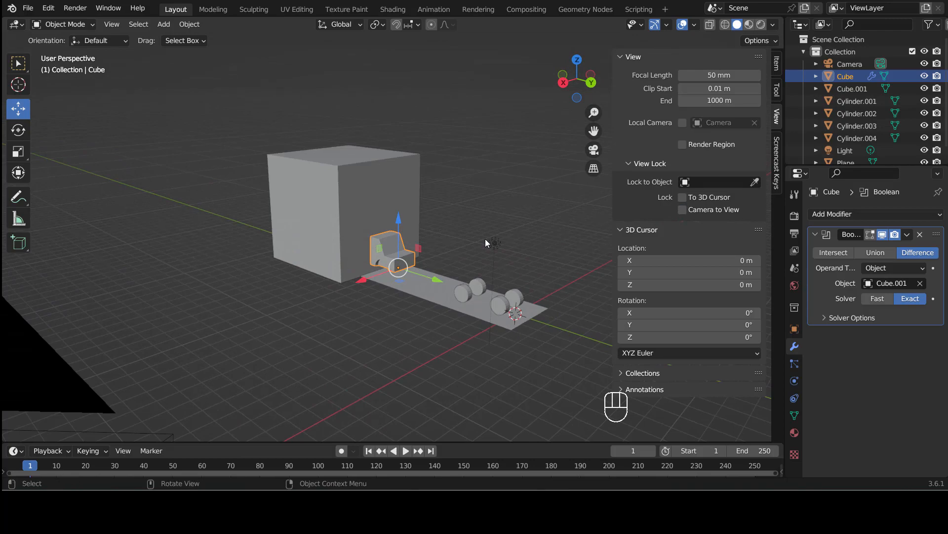
pyautogui.press('F12')
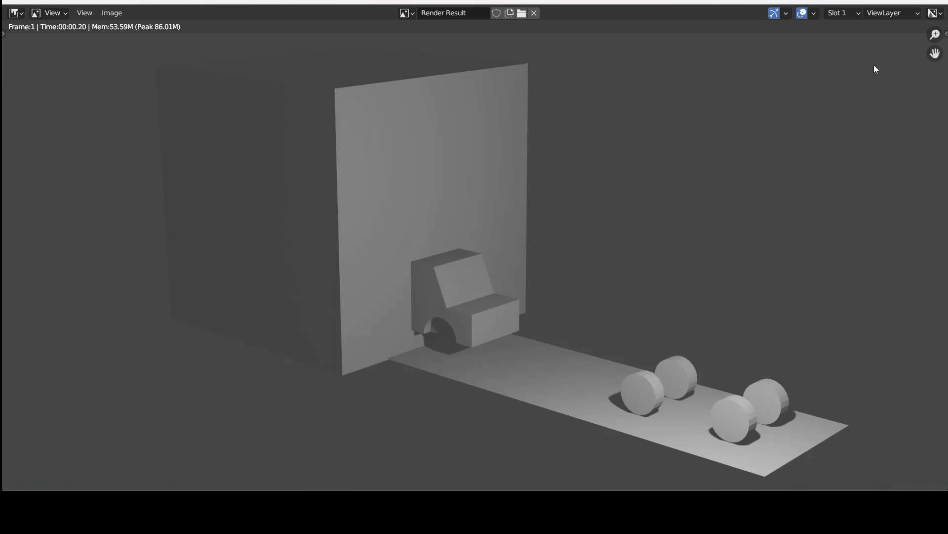
pyautogui.click(935, 2)
# Set the large cube's viewport display type to Wire in its object properties.
pyautogui.click(368, 188)
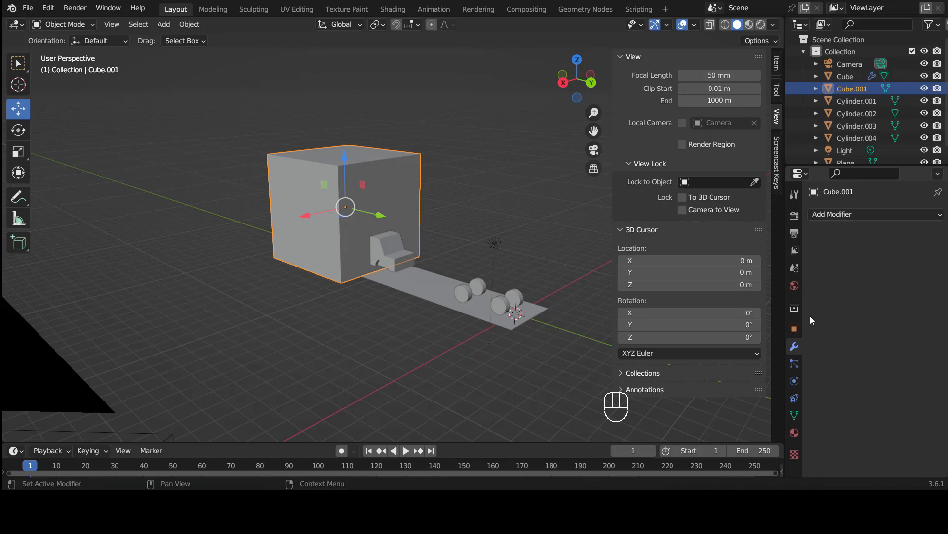
pyautogui.click(795, 329)
pyautogui.scroll(-3, 835, 342)
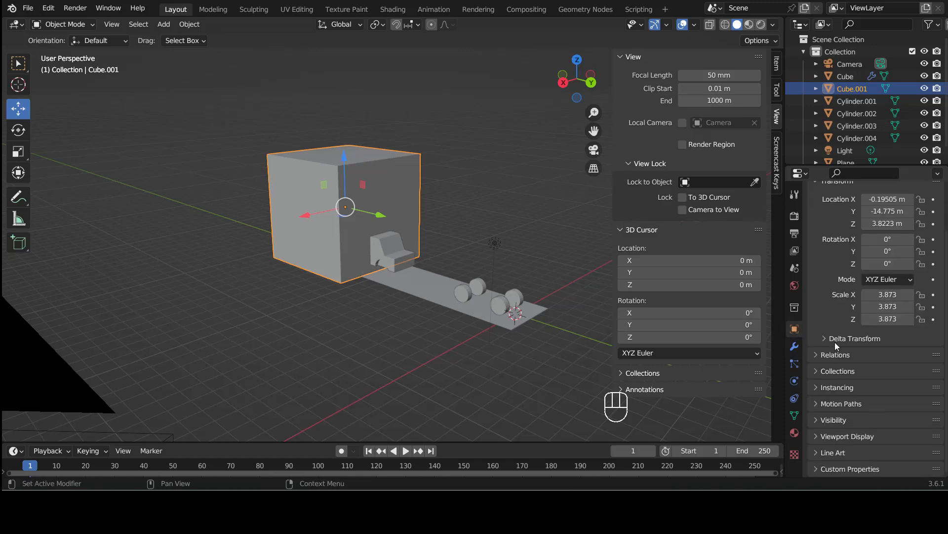
pyautogui.click(844, 420)
pyautogui.scroll(-2, 891, 388)
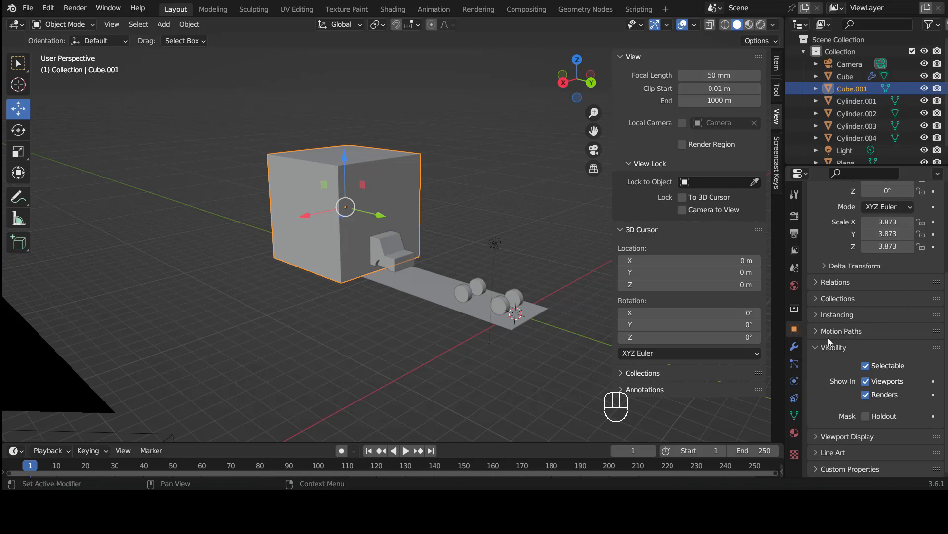
pyautogui.scroll(5, 866, 298)
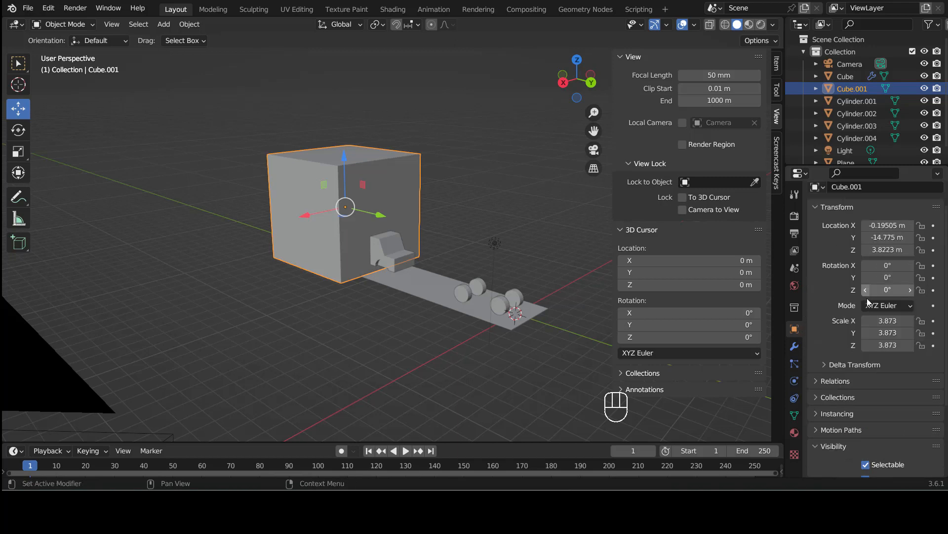
pyautogui.scroll(-5, 864, 304)
pyautogui.click(841, 435)
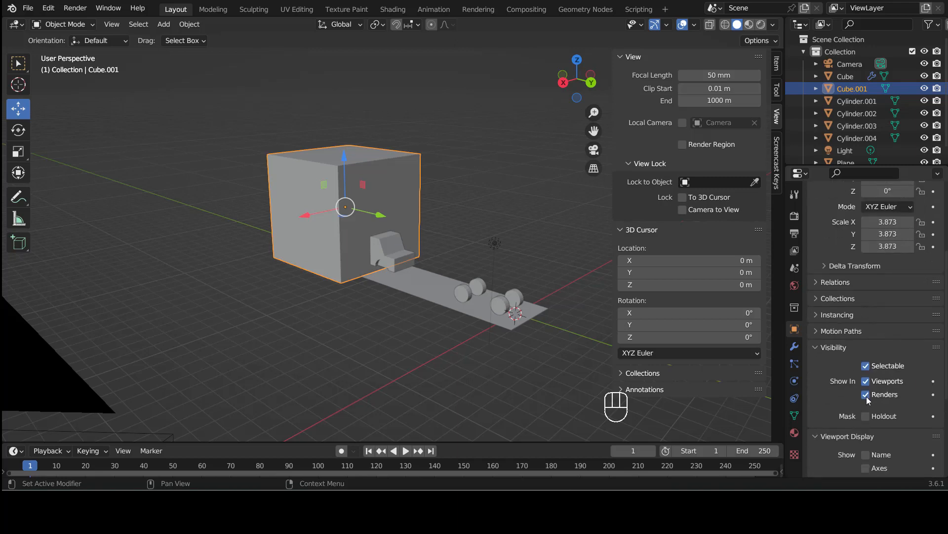
pyautogui.scroll(-5, 869, 386)
pyautogui.scroll(-2, 869, 382)
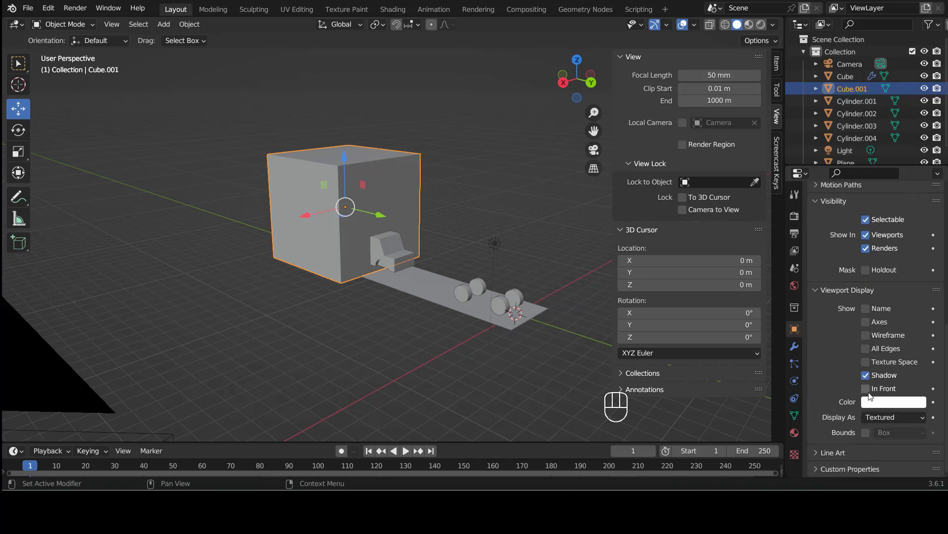
pyautogui.click(886, 418)
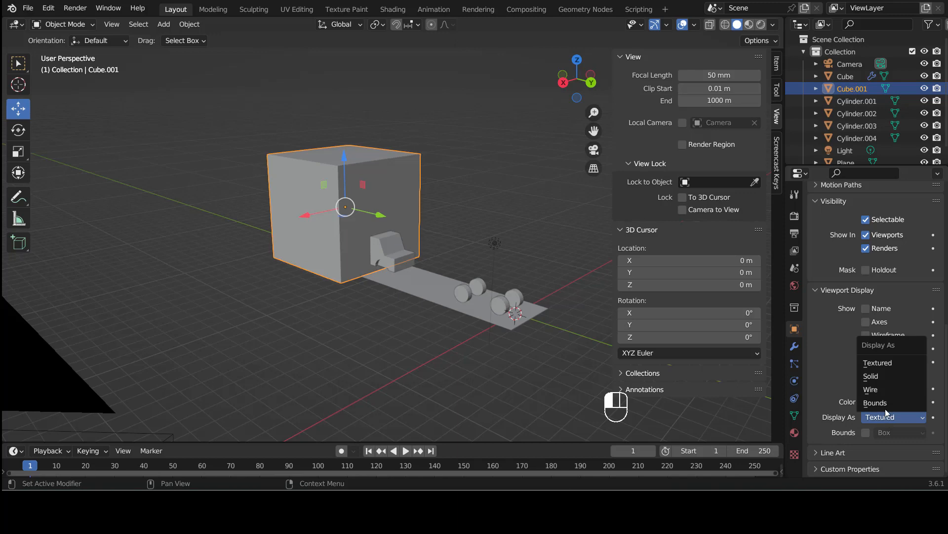
pyautogui.click(879, 390)
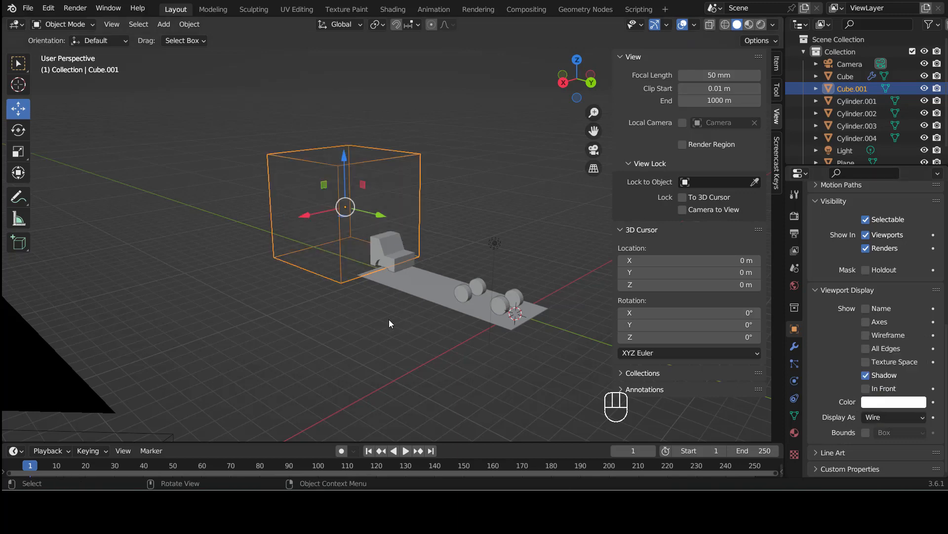
# Examine the wireframe cube and the car body's cut face up close from several angles.
pyautogui.click(368, 320)
pyautogui.moveTo(337, 324); pyautogui.dragTo(311, 326, button='middle')
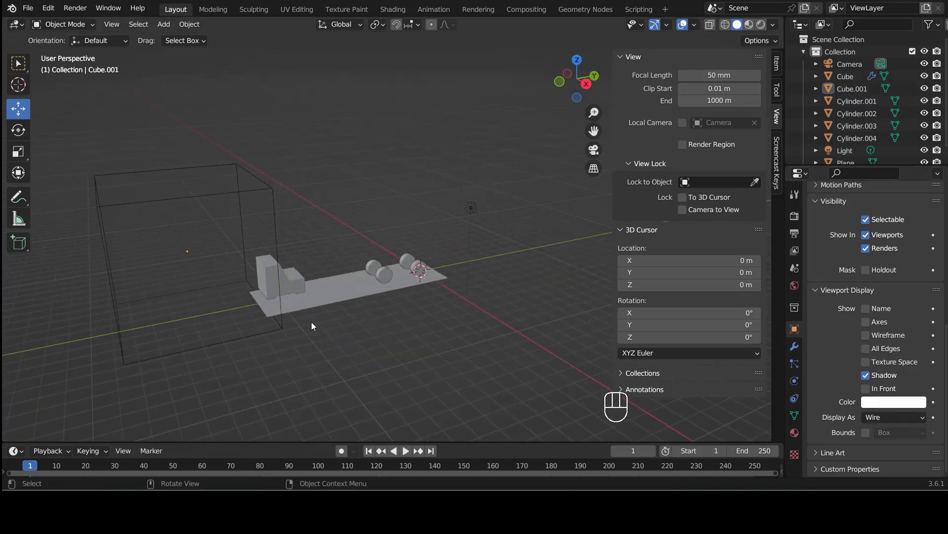
pyautogui.moveTo(461, 303); pyautogui.dragTo(439, 316, button='middle')
pyautogui.click(316, 251)
pyautogui.scroll(4, 535, 339)
pyautogui.keyDown('shift'); pyautogui.moveTo(535, 339); pyautogui.dragTo(387, 227, button='middle'); pyautogui.keyUp('shift')
pyautogui.moveTo(413, 279); pyautogui.dragTo(460, 289, button='middle')
pyautogui.click(374, 241)
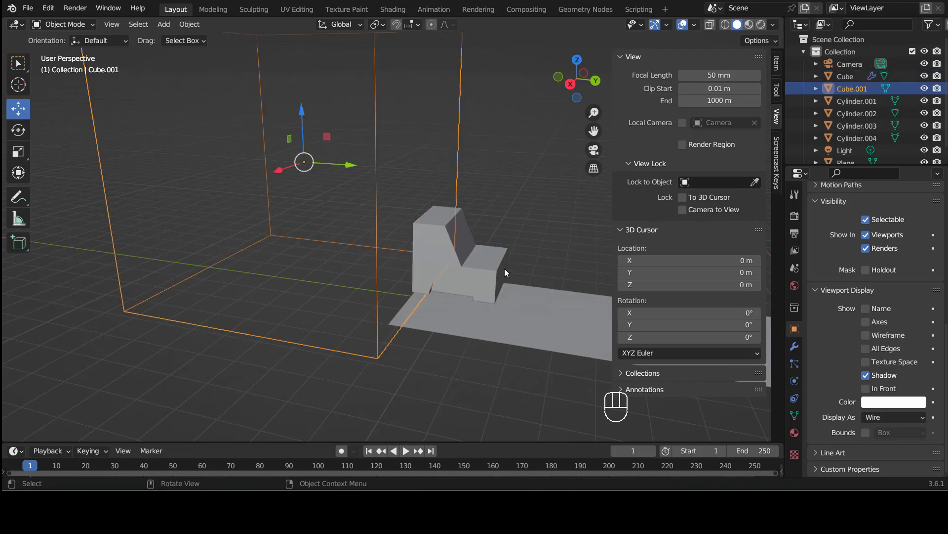
# Render the scene with the wire-displayed cube as a still image and close the render window.
pyautogui.moveTo(515, 210); pyautogui.dragTo(476, 218, button='middle')
pyautogui.scroll(-3, 477, 218)
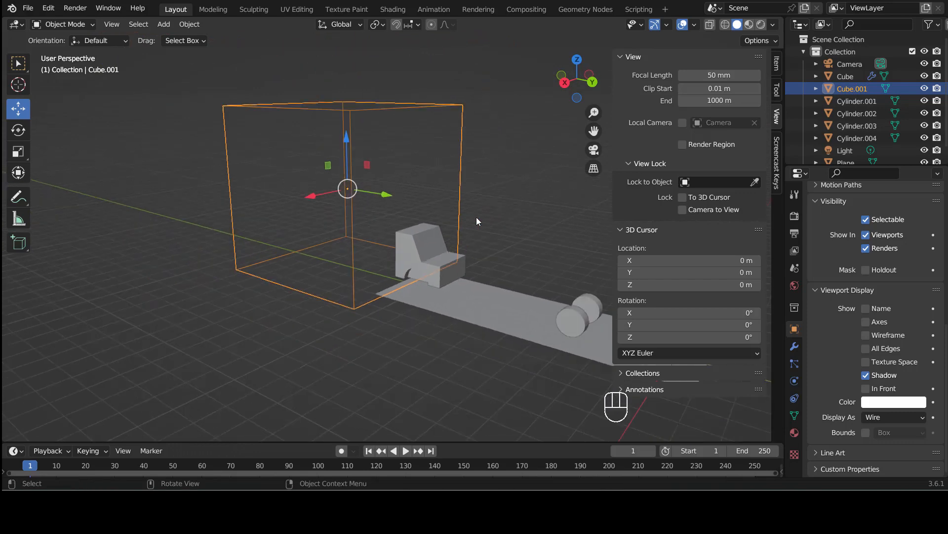
pyautogui.keyDown('shift'); pyautogui.moveTo(492, 180); pyautogui.dragTo(493, 200, button='middle'); pyautogui.keyUp('shift')
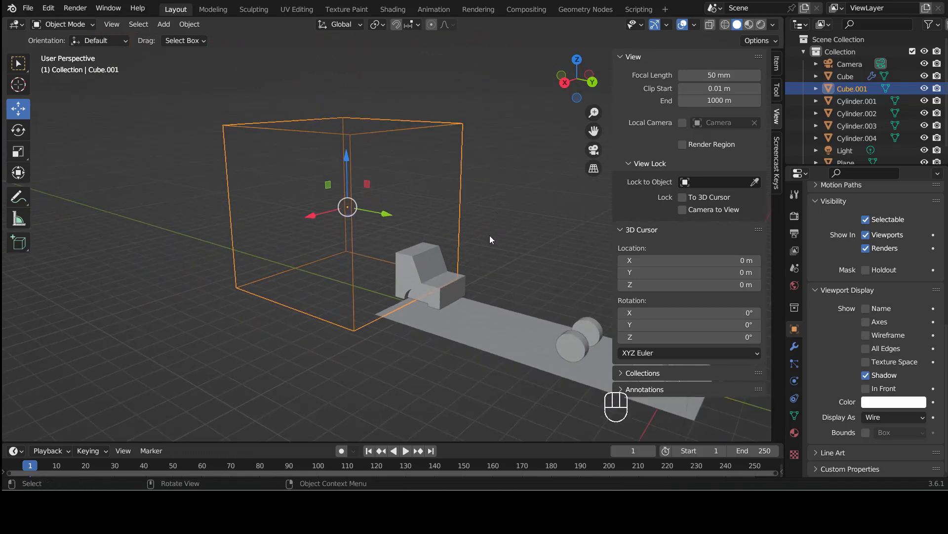
pyautogui.press('F12')
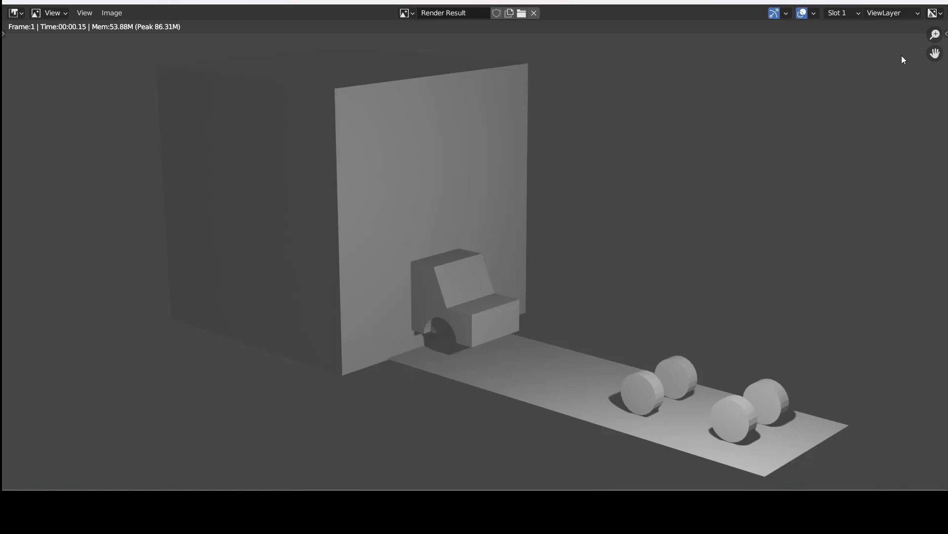
pyautogui.click(935, 2)
# Select the large wireframe cube and disable it in renders.
pyautogui.click(426, 128)
pyautogui.click(436, 122)
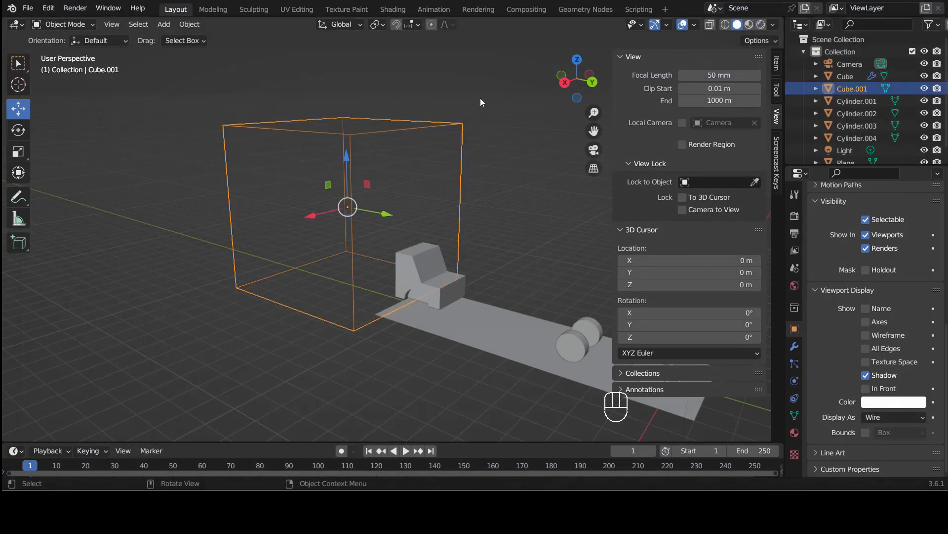
pyautogui.click(461, 117)
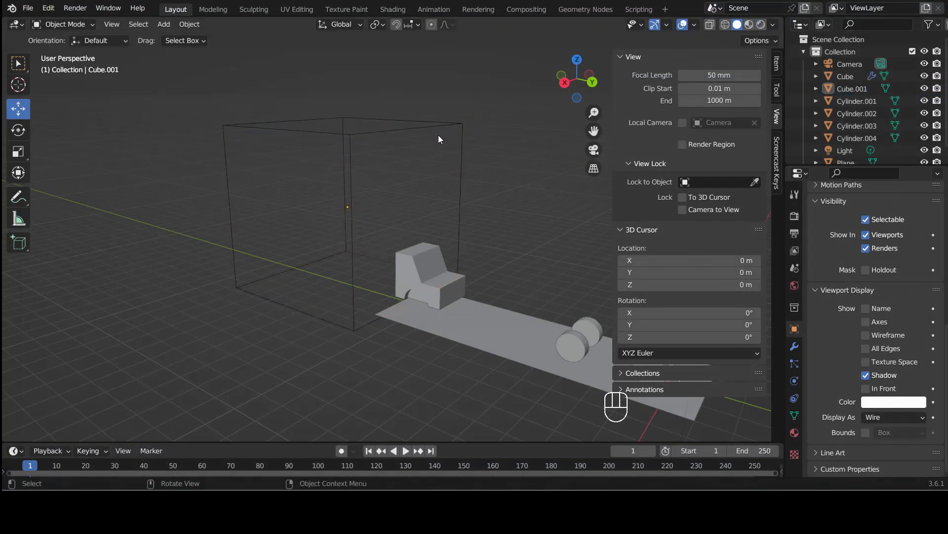
pyautogui.click(413, 128)
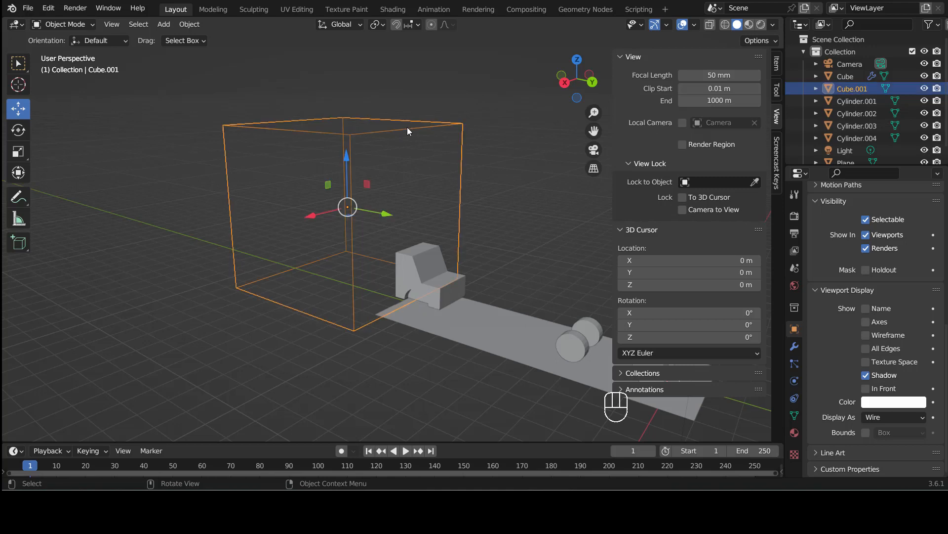
pyautogui.click(939, 91)
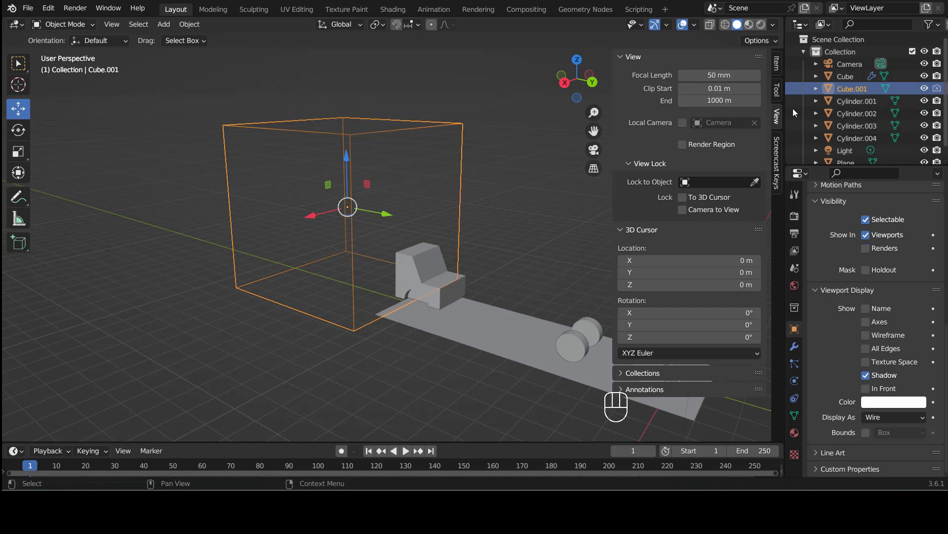
# Deselect the cube, render the scene again without it and close the render window.
pyautogui.click(466, 215)
pyautogui.click(415, 148)
pyautogui.click(506, 150)
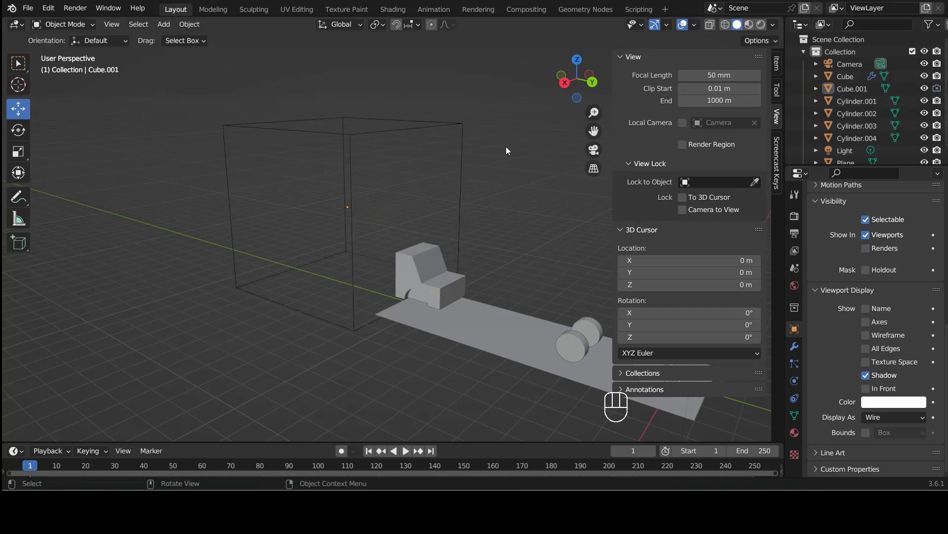
pyautogui.press('F12')
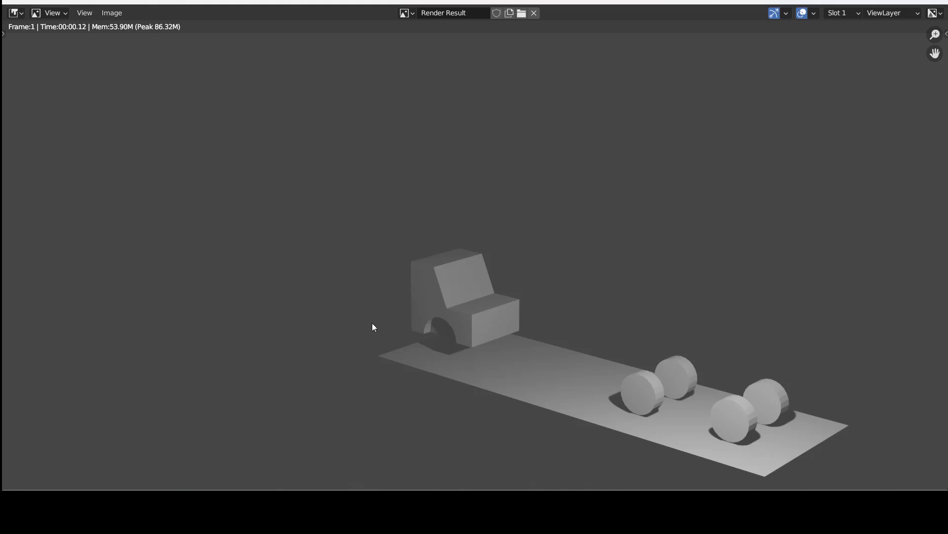
pyautogui.click(935, 3)
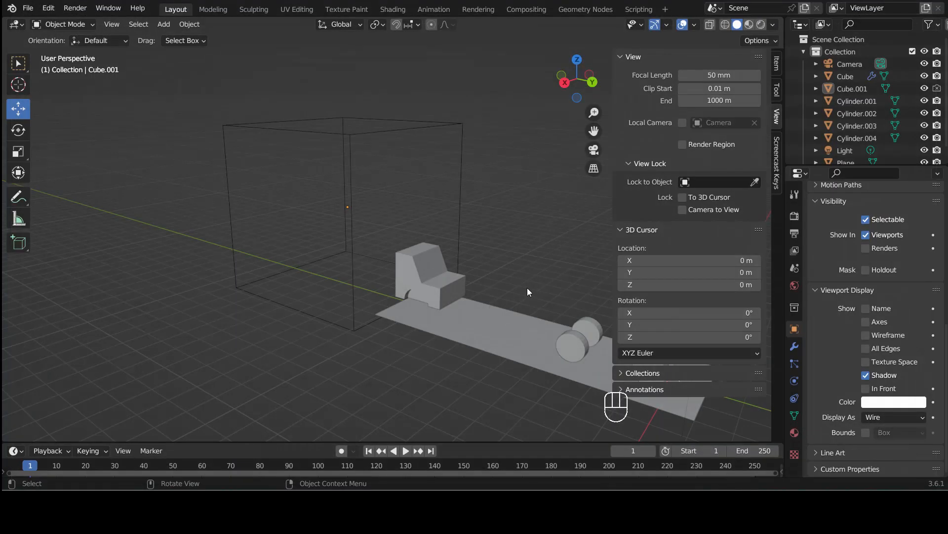
# Move the car body 9.1242 m along Y, back over the four wheels.
pyautogui.click(435, 277)
pyautogui.keyDown('shift'); pyautogui.moveTo(502, 335); pyautogui.dragTo(340, 277, button='middle'); pyautogui.keyUp('shift')
pyautogui.moveTo(345, 254); pyautogui.dragTo(536, 306)
# Nudge the car body another 0.061785 m along Y to line up the wheel arches with the wheels, keeping the body selected.
pyautogui.click(565, 83)
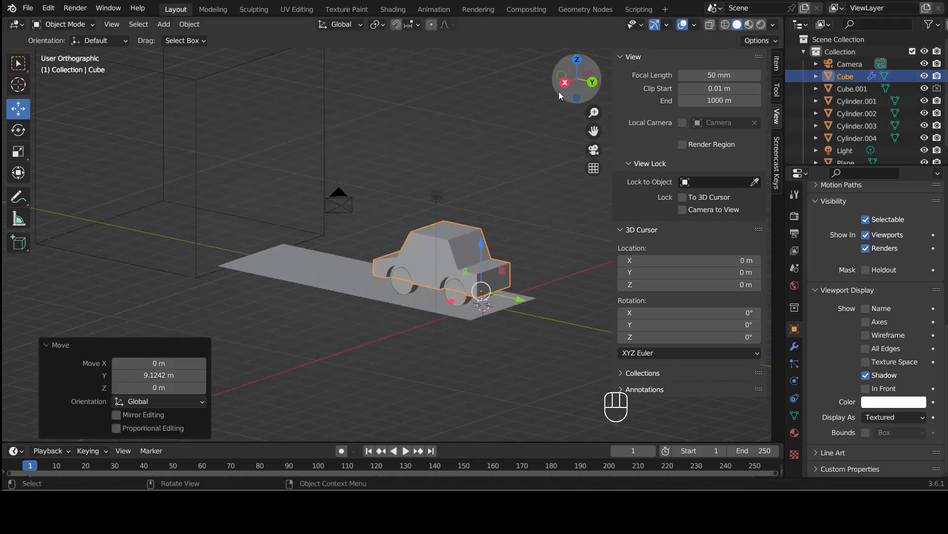
pyautogui.scroll(4, 540, 277)
pyautogui.moveTo(538, 288); pyautogui.dragTo(378, 254, button='middle')
pyautogui.moveTo(585, 316); pyautogui.dragTo(590, 318)
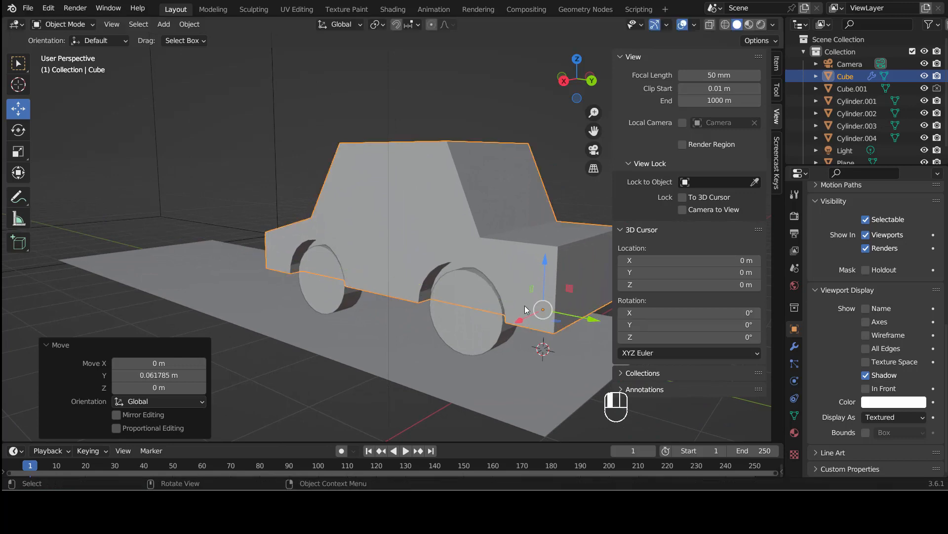
pyautogui.moveTo(435, 297); pyautogui.dragTo(532, 291, button='middle')
pyautogui.scroll(-3, 531, 289)
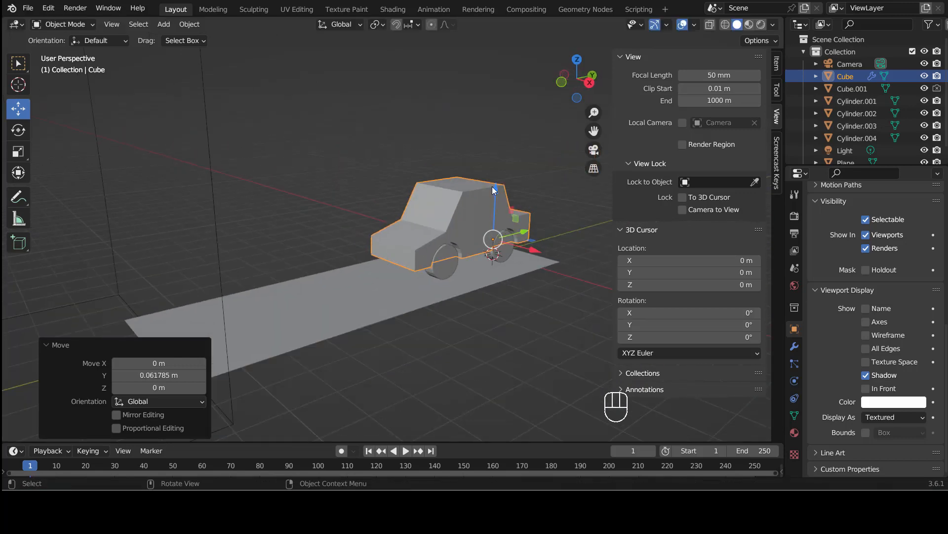
pyautogui.keyDown('shift'); pyautogui.moveTo(492, 186); pyautogui.dragTo(439, 219, button='middle'); pyautogui.keyUp('shift')
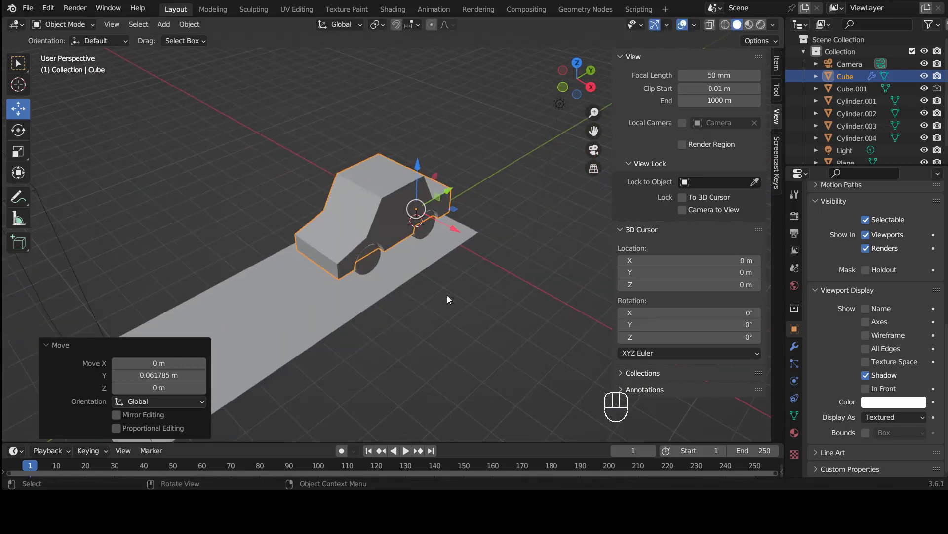
pyautogui.moveTo(446, 295); pyautogui.dragTo(349, 257, button='middle')
pyautogui.click(491, 265)
pyautogui.hotkey('ctrl', 'z')
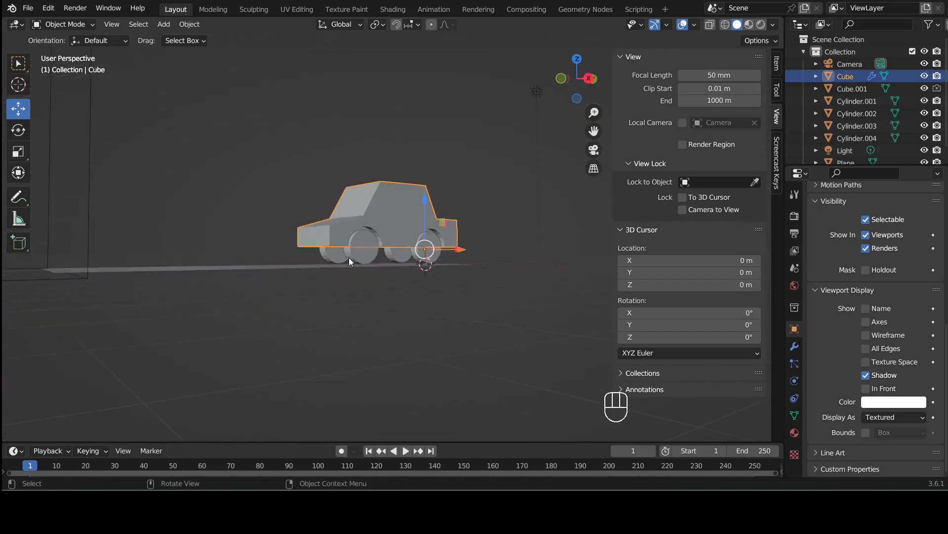
# Select all four wheels and the car body as the active object, and parent the wheels to the body with the Object option.
pyautogui.click(349, 259)
pyautogui.keyDown('shift'); pyautogui.click(435, 245); pyautogui.keyUp('shift')
pyautogui.moveTo(435, 245); pyautogui.dragTo(362, 260, button='middle')
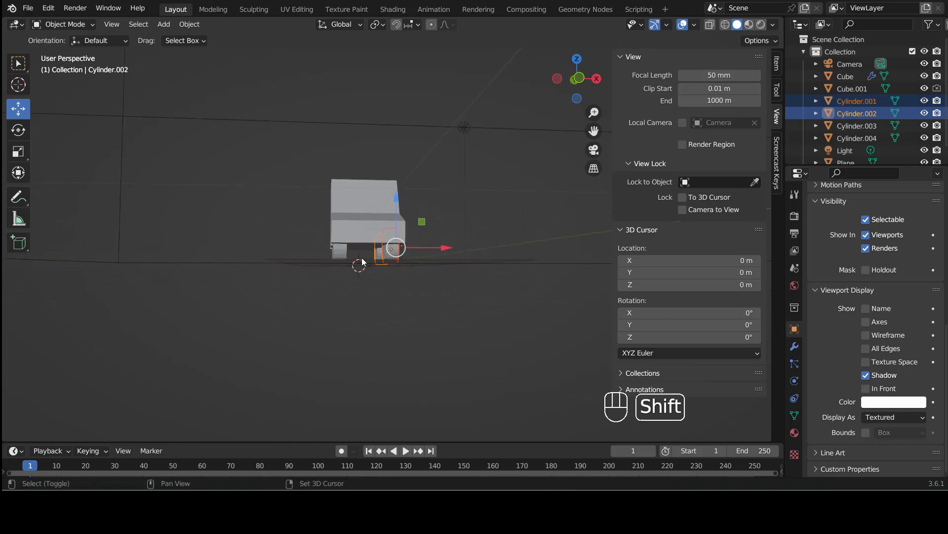
pyautogui.keyDown('shift'); pyautogui.click(340, 251); pyautogui.keyUp('shift')
pyautogui.moveTo(297, 279); pyautogui.dragTo(395, 298, button='middle')
pyautogui.keyDown('shift'); pyautogui.click(331, 262); pyautogui.keyUp('shift')
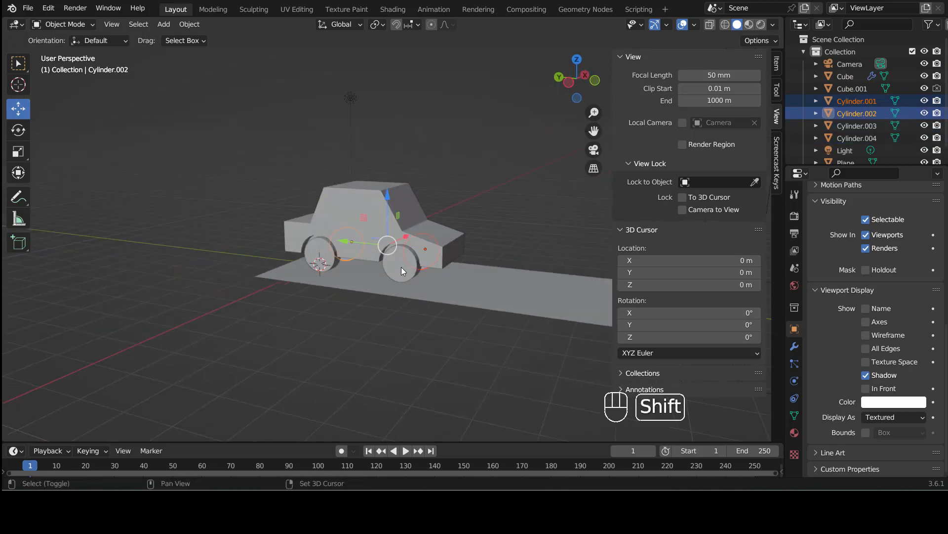
pyautogui.keyDown('shift'); pyautogui.click(339, 260); pyautogui.keyUp('shift')
pyautogui.keyDown('shift'); pyautogui.click(402, 266); pyautogui.keyUp('shift')
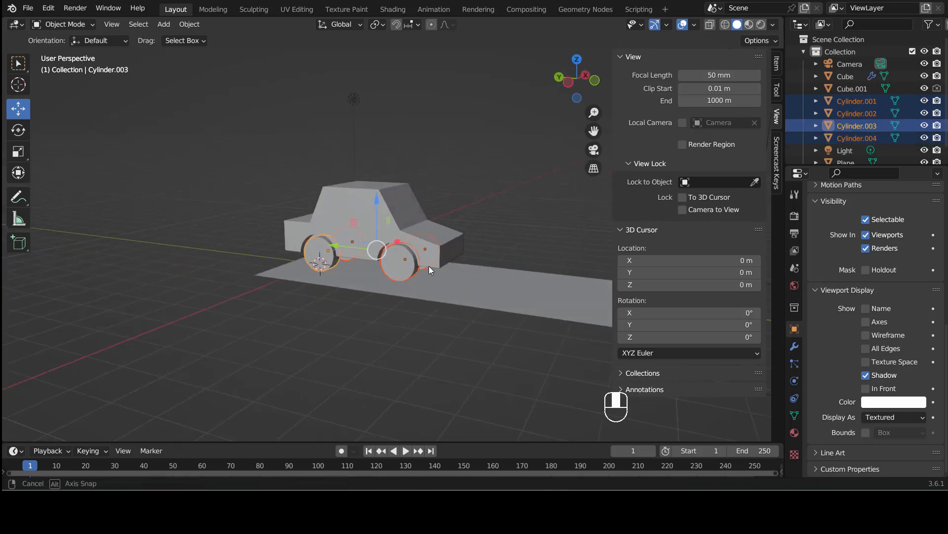
pyautogui.moveTo(429, 267); pyautogui.dragTo(363, 286, button='middle')
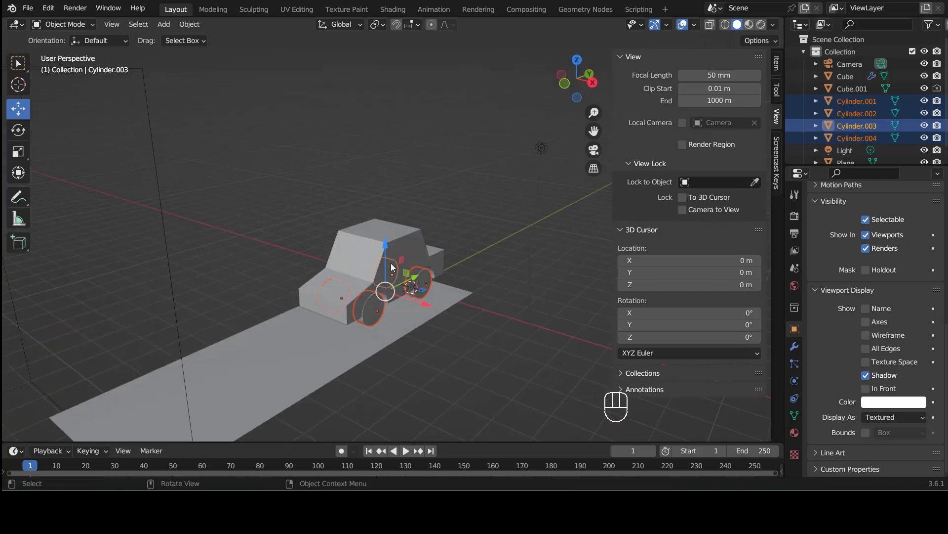
pyautogui.press('shift')
pyautogui.keyDown('shift'); pyautogui.click(398, 235); pyautogui.keyUp('shift')
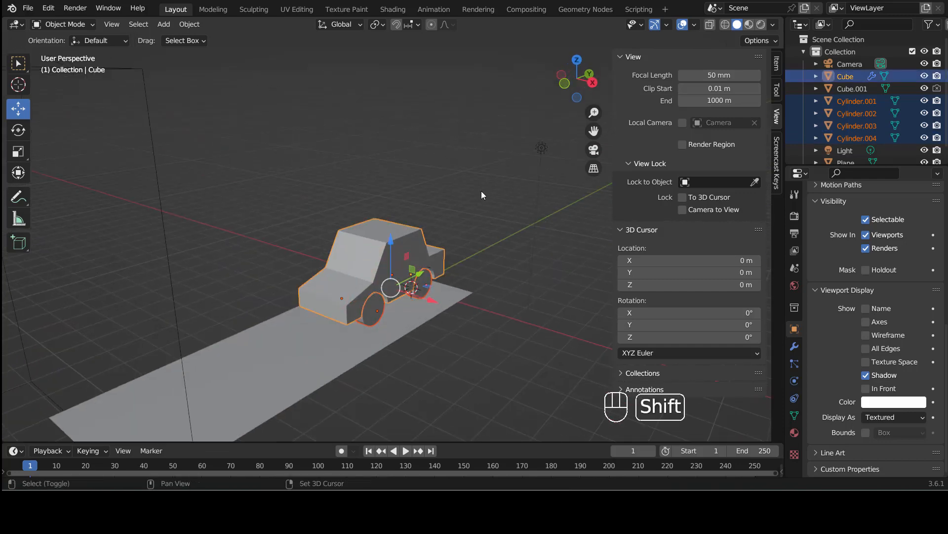
pyautogui.press('ctrl')
pyautogui.hotkey('ctrl', 'p')
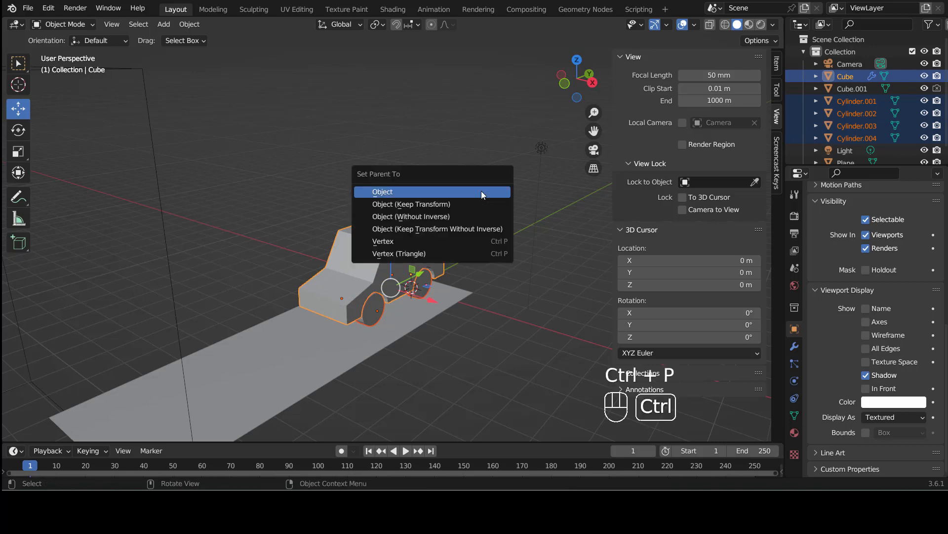
pyautogui.click(387, 194)
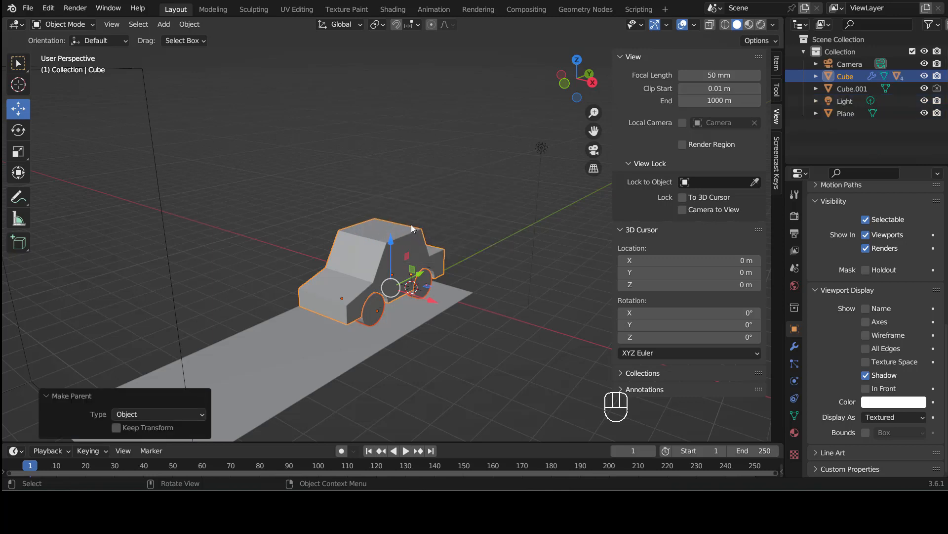
# Examine the car body and its parented wheels up close and from several angles.
pyautogui.scroll(3, 412, 226)
pyautogui.scroll(3, 434, 262)
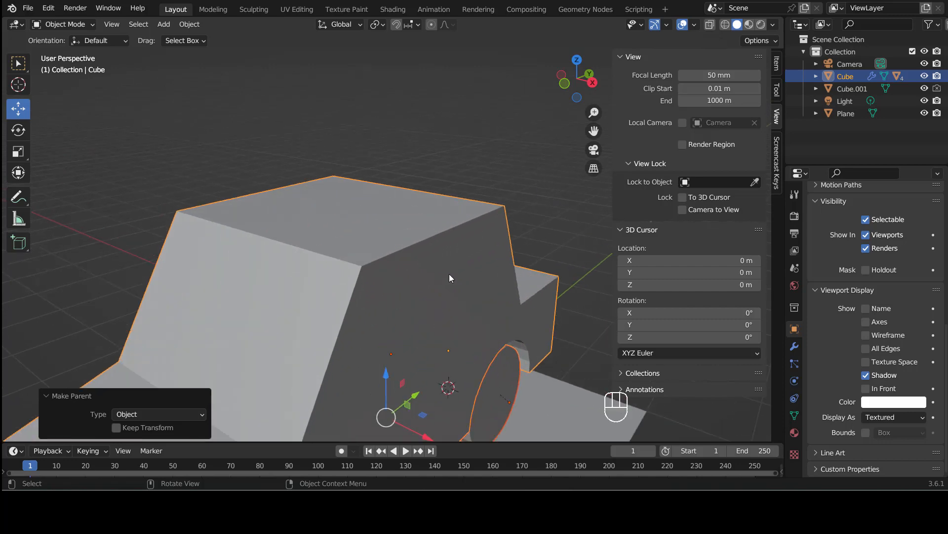
pyautogui.keyDown('shift'); pyautogui.moveTo(471, 212); pyautogui.dragTo(429, 127, button='middle'); pyautogui.keyUp('shift')
pyautogui.keyDown('shift'); pyautogui.moveTo(485, 276); pyautogui.dragTo(368, 233, button='middle'); pyautogui.keyUp('shift')
pyautogui.scroll(2, 361, 268)
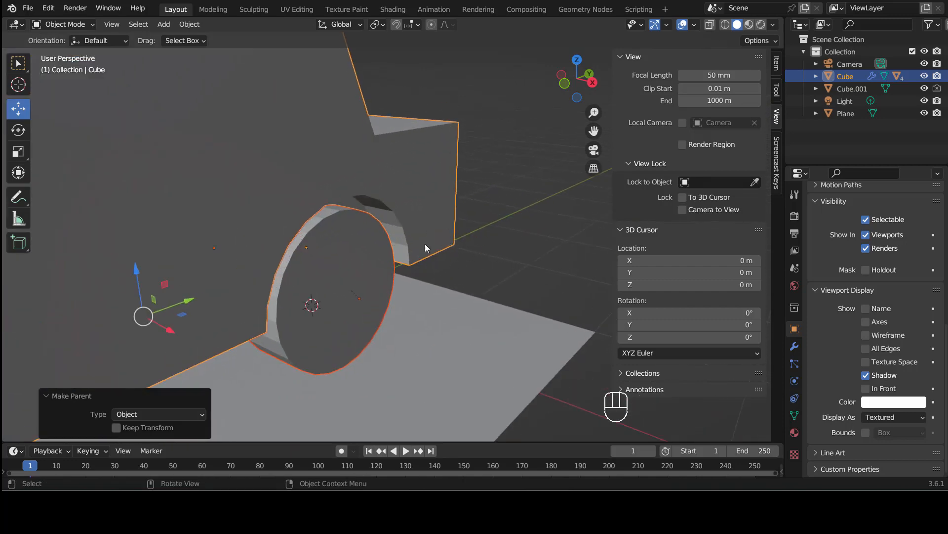
pyautogui.scroll(-5, 461, 238)
pyautogui.click(455, 168)
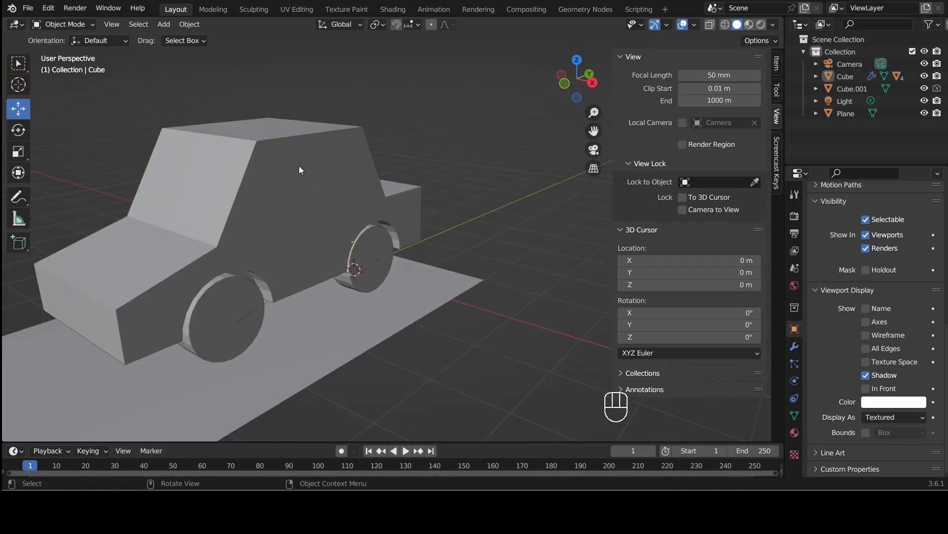
pyautogui.click(284, 165)
pyautogui.moveTo(439, 206); pyautogui.dragTo(334, 262, button='middle')
pyautogui.scroll(-4, 387, 259)
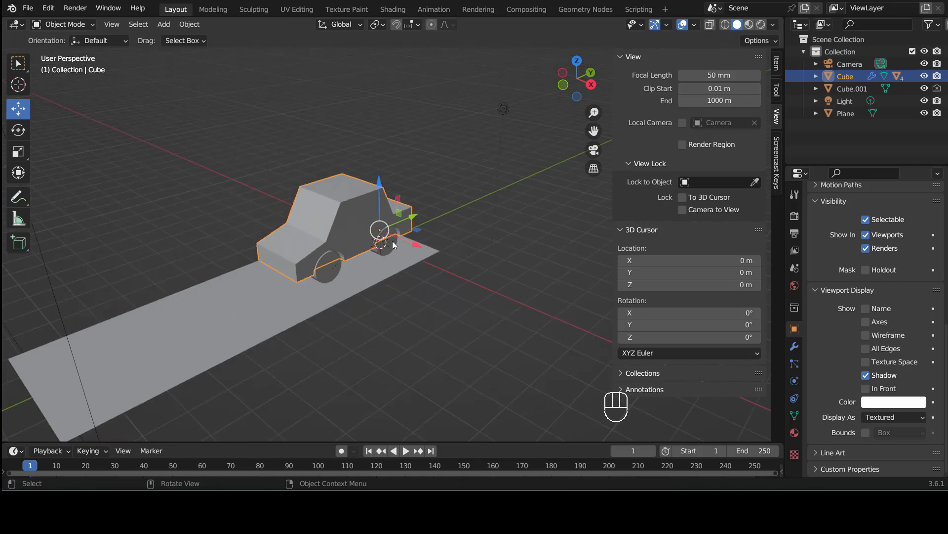
pyautogui.moveTo(419, 251); pyautogui.dragTo(437, 263, button='middle')
pyautogui.click(466, 277)
pyautogui.click(352, 212)
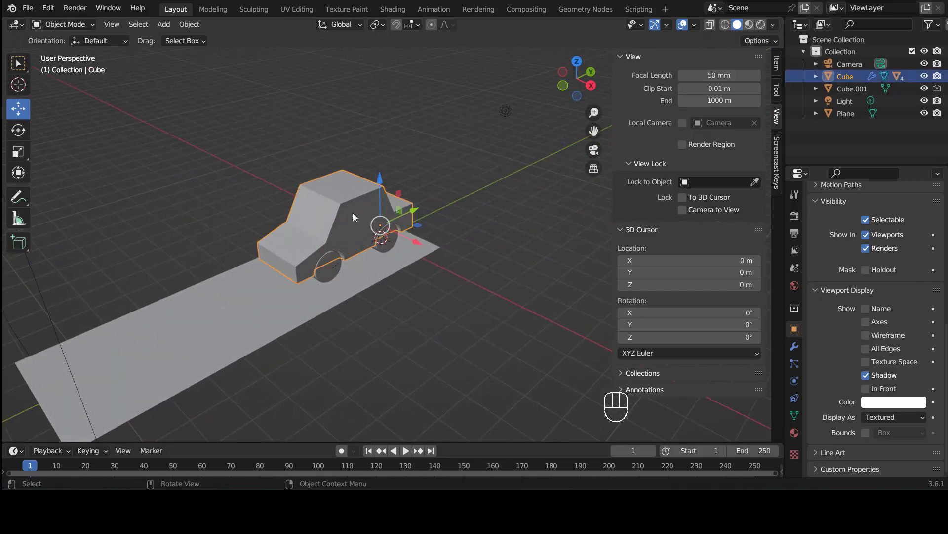
pyautogui.click(449, 175)
pyautogui.click(386, 238)
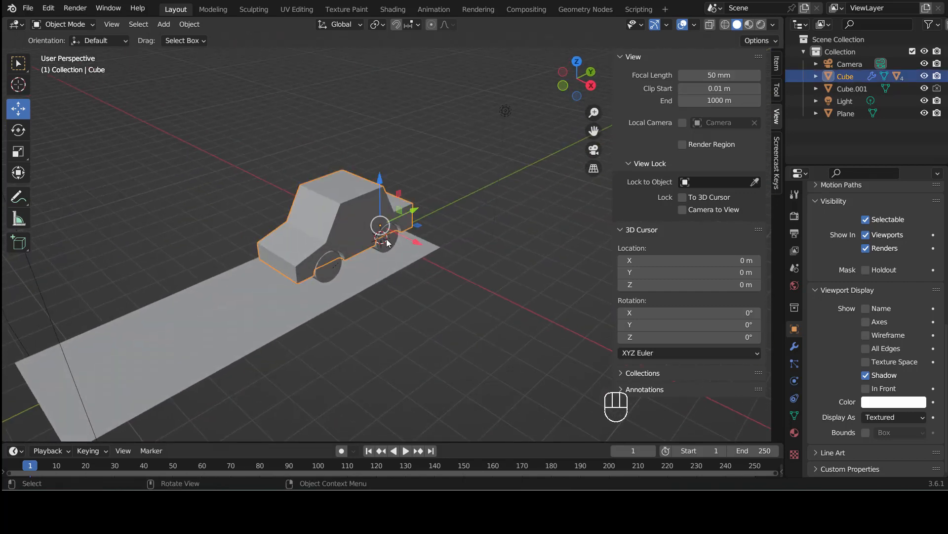
pyautogui.click(474, 249)
pyautogui.click(352, 206)
pyautogui.moveTo(420, 227); pyautogui.dragTo(464, 236, button='middle')
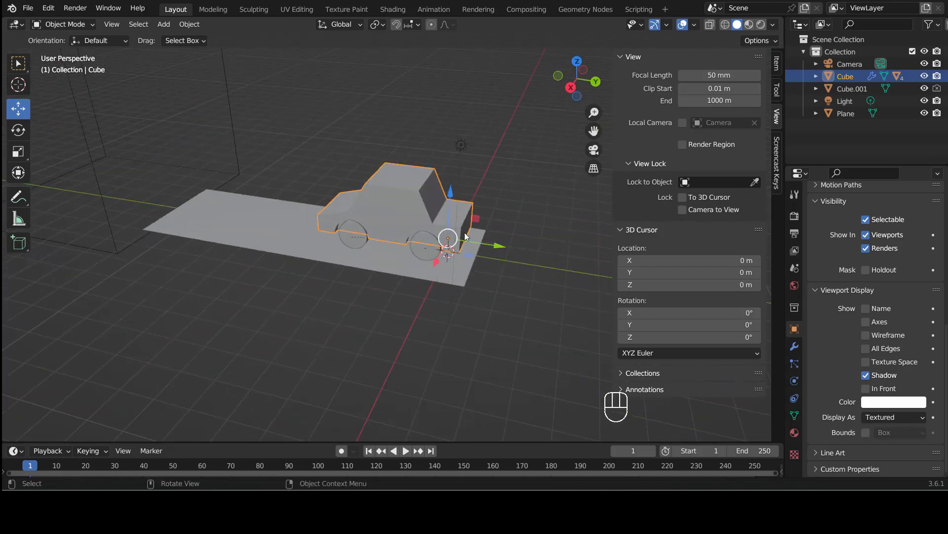
# Try moving the car body with its parented wheels, first vertically and once more in another direction, undoing each move.
pyautogui.moveTo(450, 212); pyautogui.dragTo(451, 165)
pyautogui.hotkey('ctrl', 'z')
pyautogui.moveTo(472, 218); pyautogui.dragTo(431, 277, button='middle')
pyautogui.moveTo(466, 250); pyautogui.dragTo(446, 256)
pyautogui.hotkey('ctrl', 'z')
# Reselect the car body and open its Boolean modifier settings.
pyautogui.moveTo(392, 312); pyautogui.dragTo(437, 339, button='middle')
pyautogui.click(434, 334)
pyautogui.click(370, 223)
pyautogui.moveTo(372, 225); pyautogui.dragTo(419, 244, button='middle')
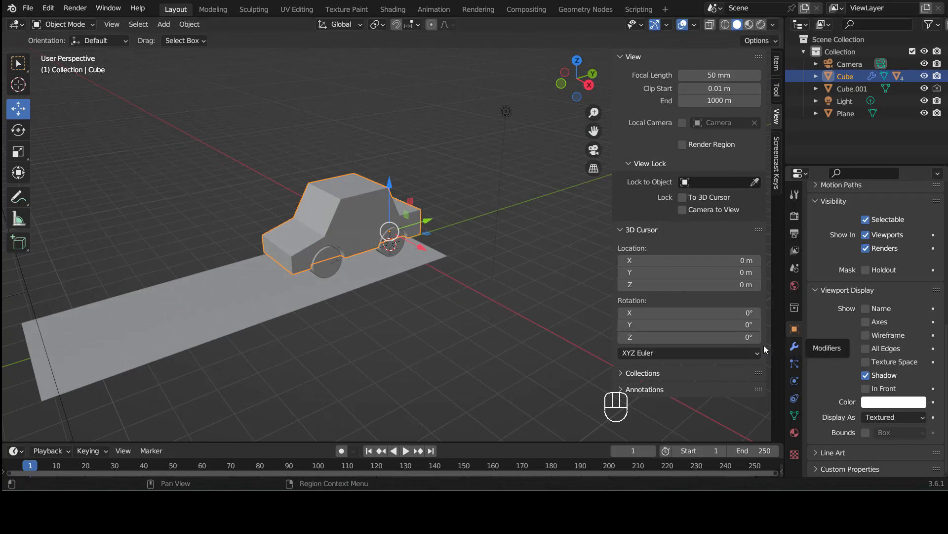
pyautogui.moveTo(482, 244); pyautogui.dragTo(523, 232, button='middle')
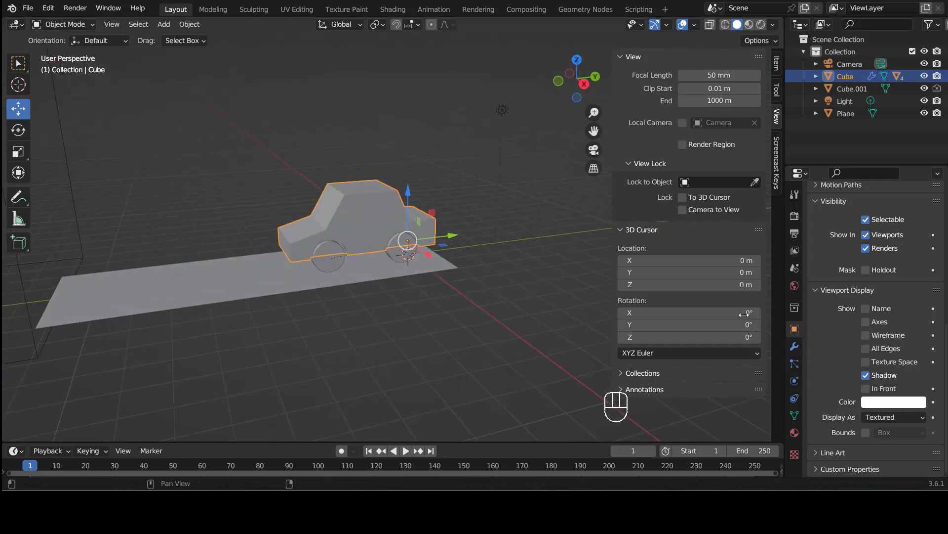
pyautogui.click(795, 345)
pyautogui.moveTo(398, 277); pyautogui.dragTo(394, 260, button='middle')
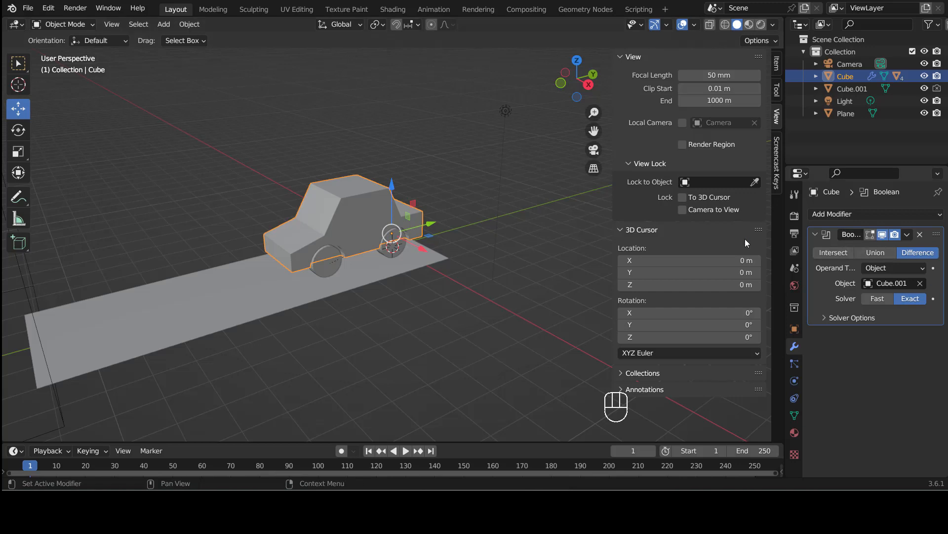
# Move the parented car -9.6482 m along Y into the large cube, and bring it back out to the plane's far end.
pyautogui.moveTo(543, 237); pyautogui.dragTo(562, 280, button='middle')
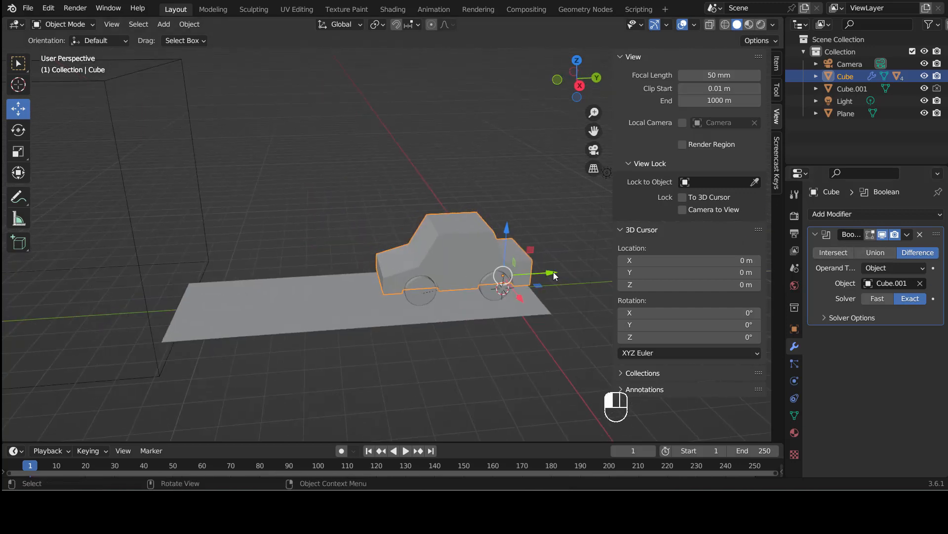
pyautogui.moveTo(553, 272); pyautogui.dragTo(95, 315)
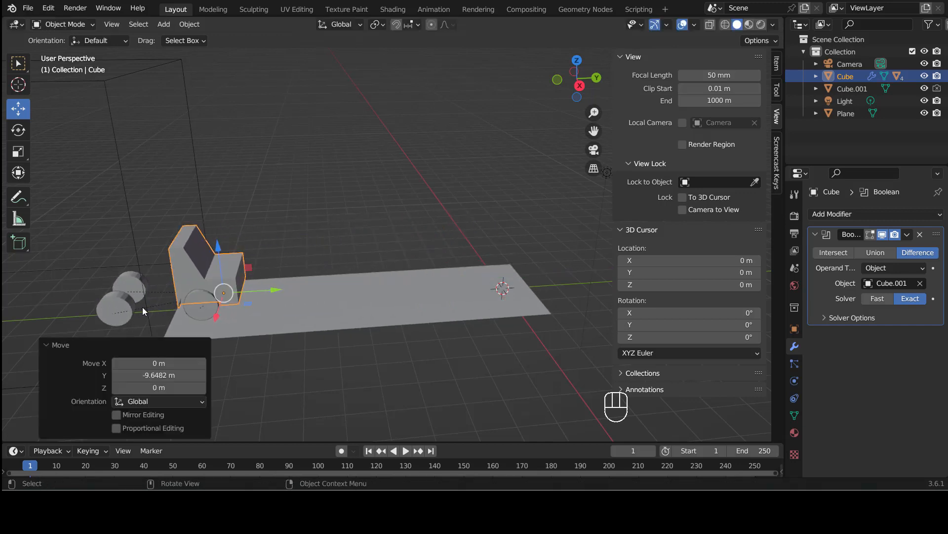
pyautogui.moveTo(254, 289); pyautogui.dragTo(513, 273)
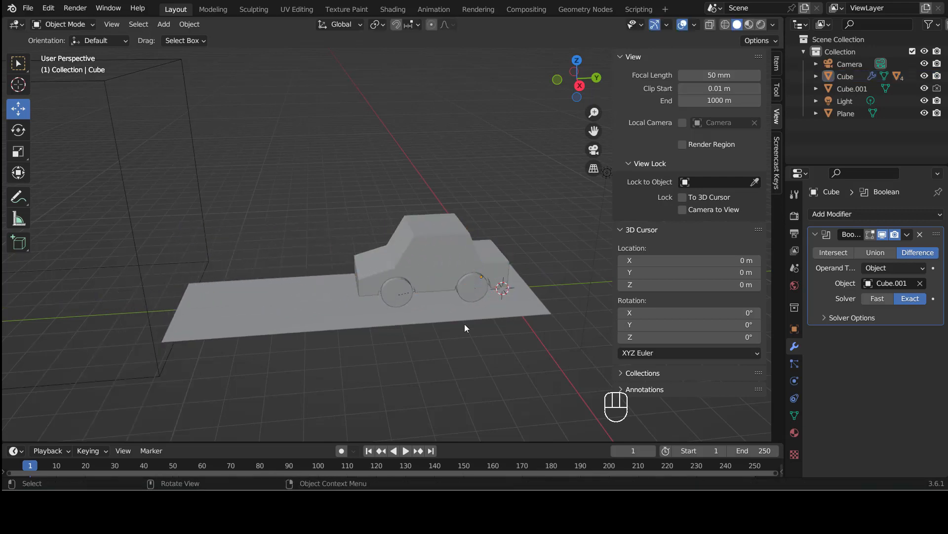
# Add a Boolean modifier to the car's front wheel on the side where the plane is open to view.
pyautogui.moveTo(420, 369); pyautogui.dragTo(471, 340, button='middle')
pyautogui.click(396, 299)
pyautogui.scroll(3, 437, 367)
pyautogui.scroll(-4, 450, 335)
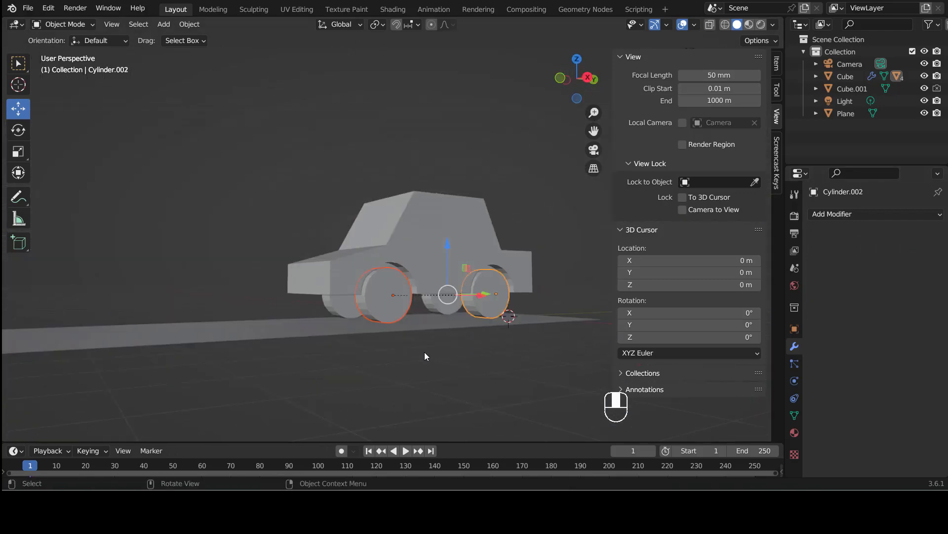
pyautogui.click(425, 351)
pyautogui.moveTo(425, 352)
pyautogui.mouseDown(button='middle')
pyautogui.moveTo(449, 367)
pyautogui.moveTo(435, 351)
pyautogui.mouseUp(button='middle')
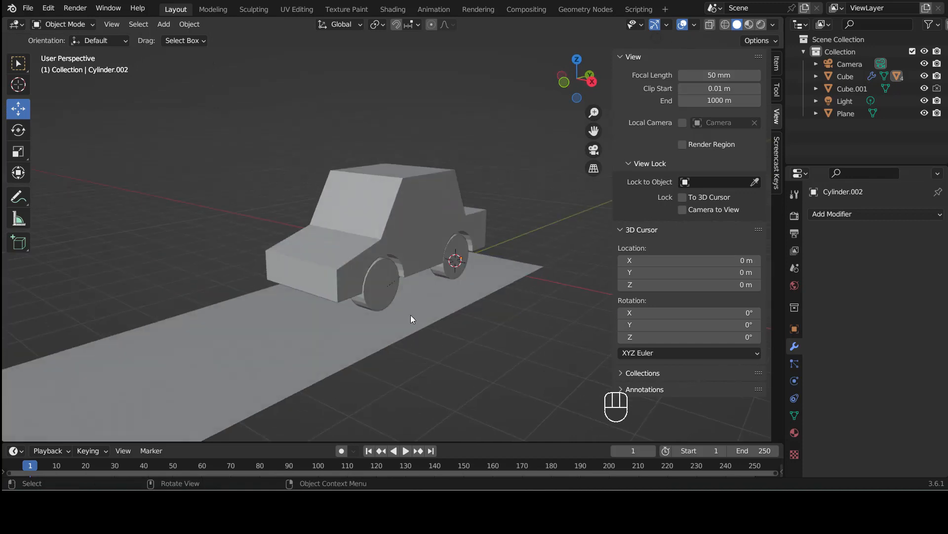
pyautogui.click(382, 300)
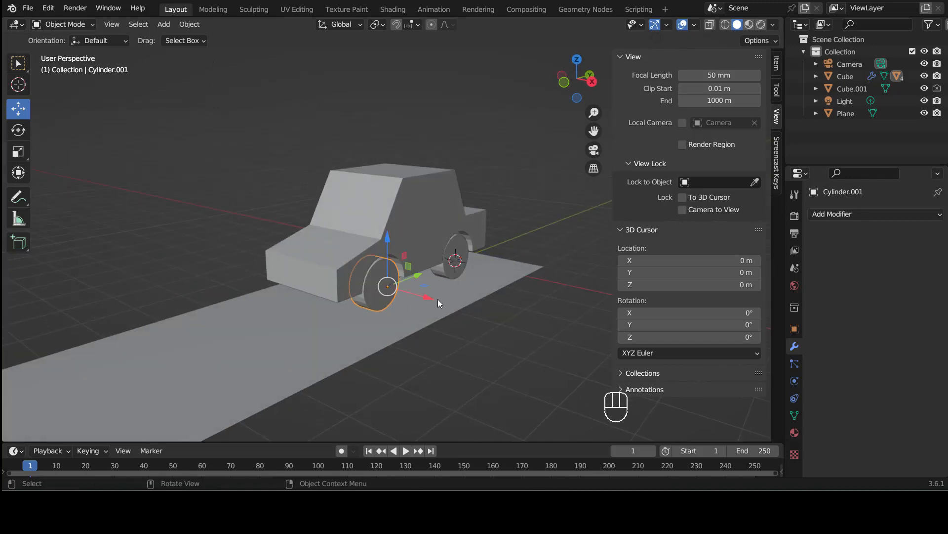
pyautogui.click(827, 215)
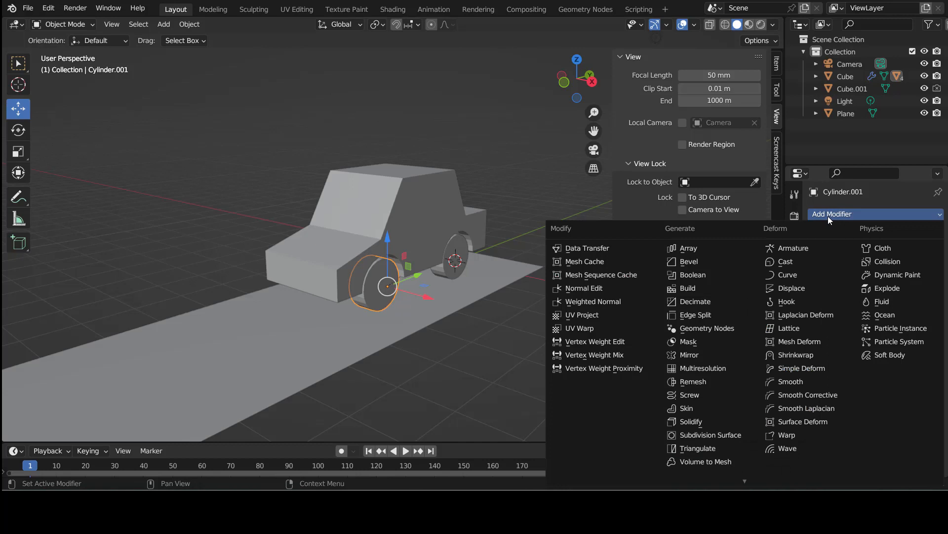
pyautogui.click(687, 275)
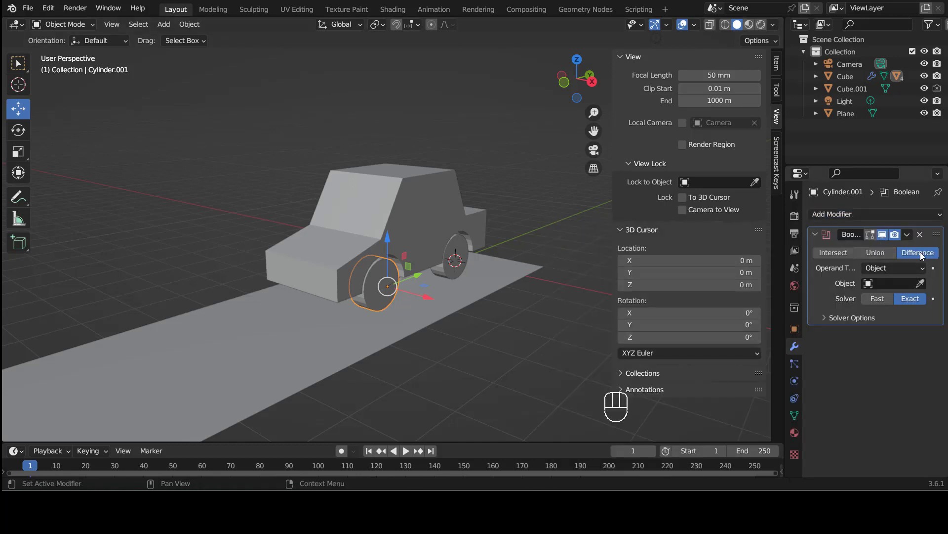
# Set the large cube, Cube.001, as the object of the front wheel's Boolean Difference modifier.
pyautogui.moveTo(568, 282); pyautogui.dragTo(600, 312, button='middle')
pyautogui.click(921, 283)
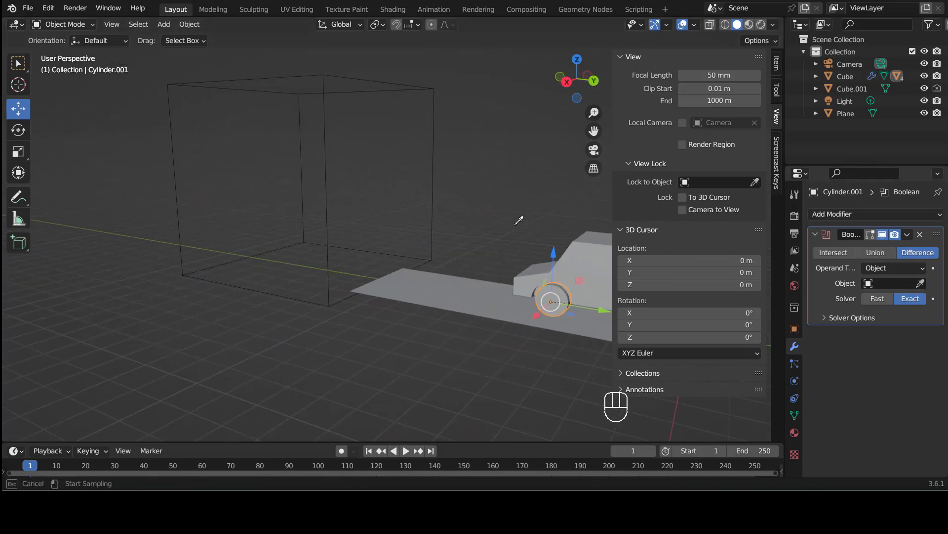
pyautogui.click(436, 206)
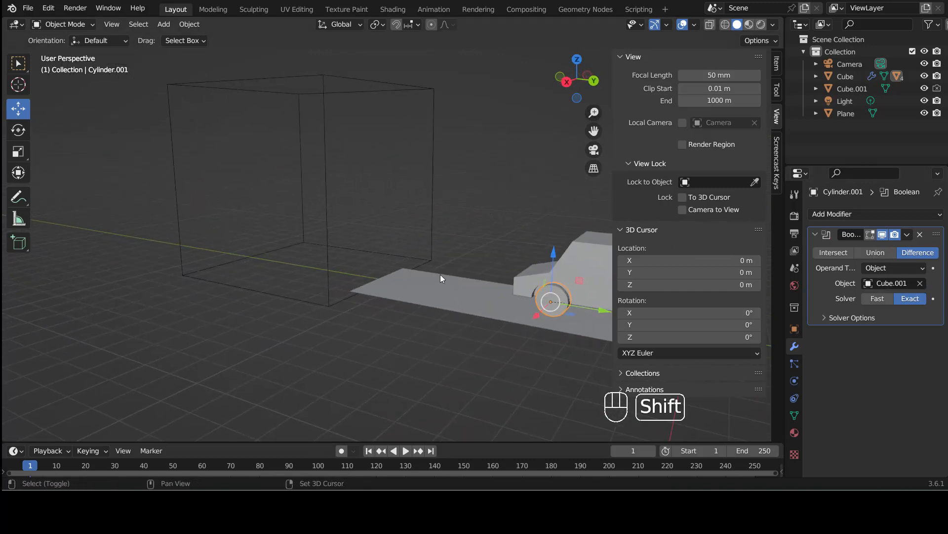
# Reselect the car body and move it with its wheels -5.9387 m along Y to the large cube.
pyautogui.keyDown('shift'); pyautogui.moveTo(440, 274); pyautogui.dragTo(339, 274, button='middle'); pyautogui.keyUp('shift')
pyautogui.click(537, 260)
pyautogui.moveTo(440, 288); pyautogui.dragTo(532, 283, button='middle')
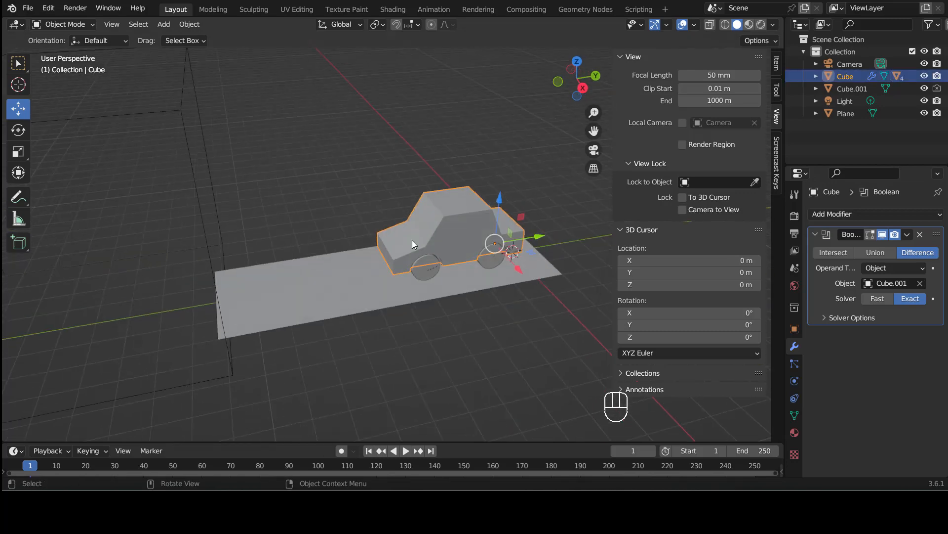
pyautogui.moveTo(412, 240); pyautogui.dragTo(576, 288, button='middle')
pyautogui.press('g')
pyautogui.press('y')
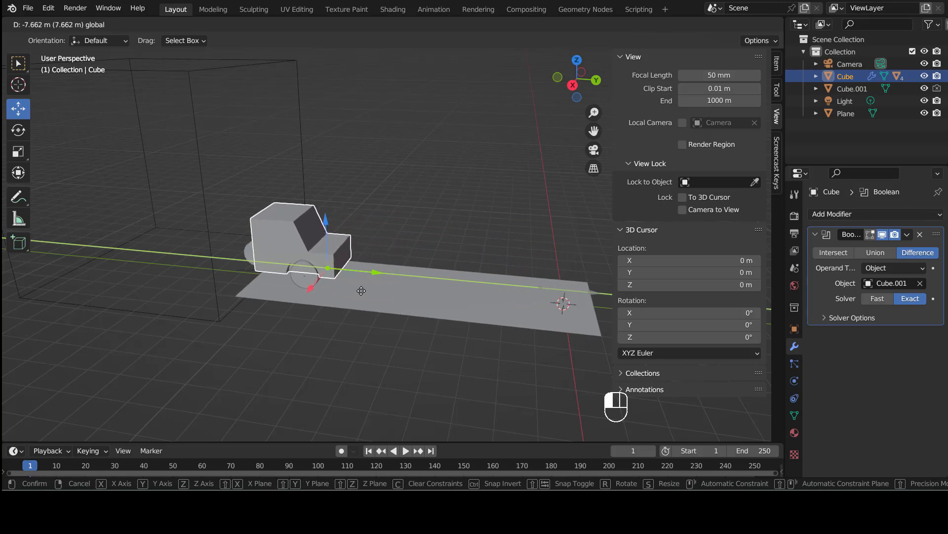
pyautogui.moveTo(361, 290); pyautogui.dragTo(412, 293)
pyautogui.keyDown('shift'); pyautogui.moveTo(351, 300); pyautogui.dragTo(383, 248, button='middle'); pyautogui.keyUp('shift')
pyautogui.scroll(5, 437, 311)
pyautogui.moveTo(425, 299); pyautogui.dragTo(390, 293, button='middle')
pyautogui.scroll(-1, 482, 313)
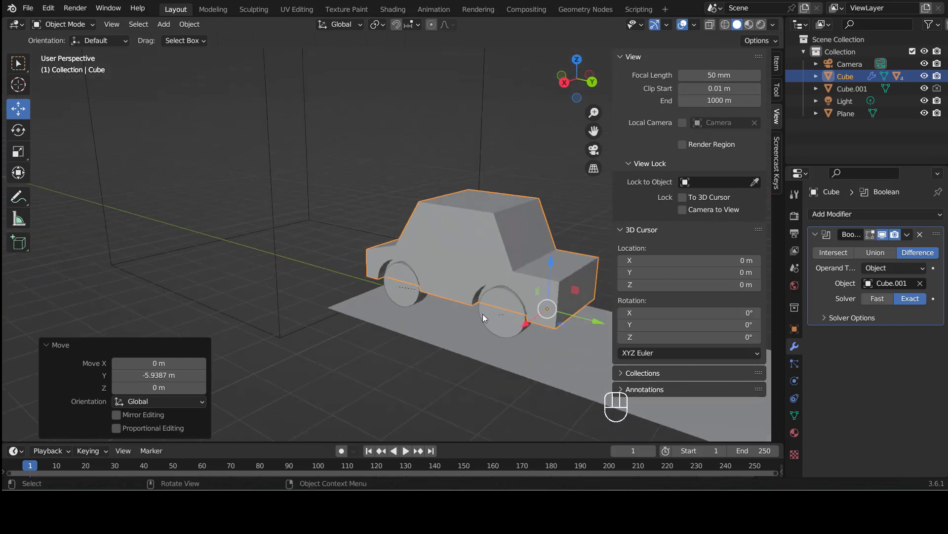
# Slide the car slightly back and forth at the cube, and move it 4.8678 m along Y back out onto the plane.
pyautogui.moveTo(577, 319); pyautogui.dragTo(550, 309)
pyautogui.moveTo(512, 306); pyautogui.dragTo(573, 343)
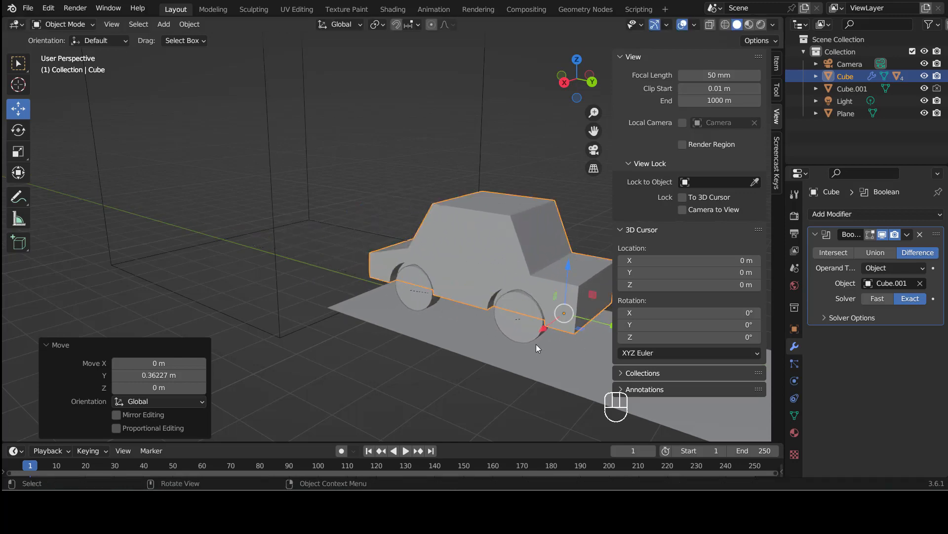
pyautogui.scroll(-3, 434, 340)
pyautogui.moveTo(528, 287); pyautogui.dragTo(651, 321)
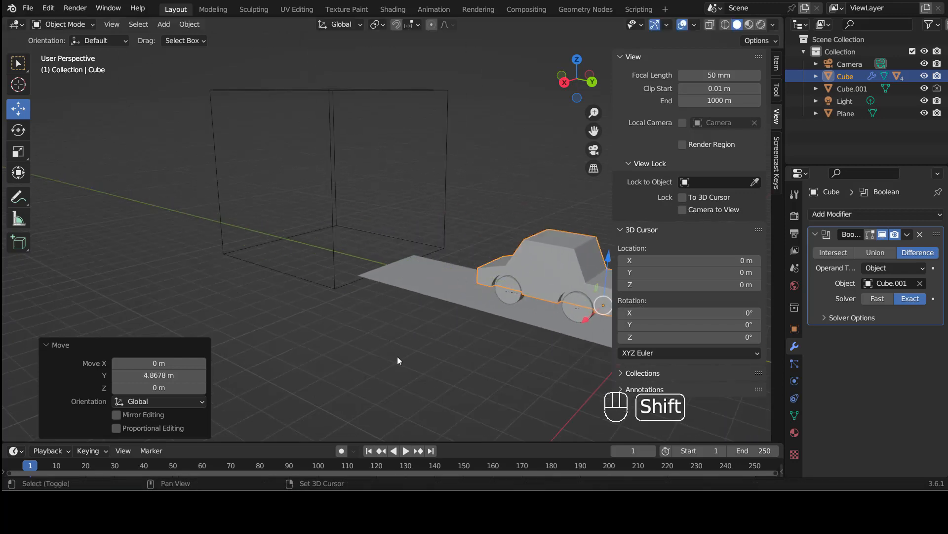
# Compare the modifier settings of the rear wheel and the front wheel on the same side.
pyautogui.keyDown('shift'); pyautogui.moveTo(397, 357); pyautogui.dragTo(320, 307, button='middle'); pyautogui.keyUp('shift')
pyautogui.click(481, 263)
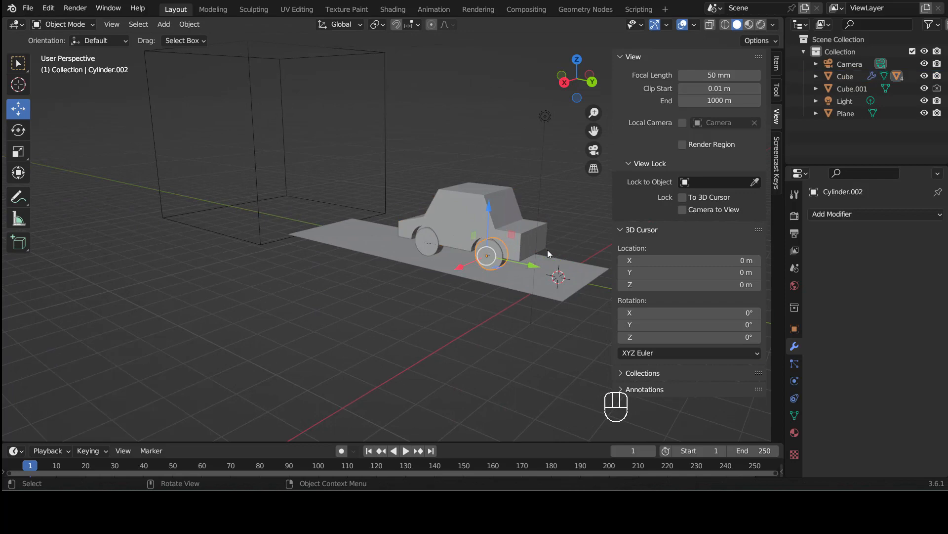
pyautogui.moveTo(548, 250); pyautogui.dragTo(336, 245, button='middle')
pyautogui.moveTo(356, 295); pyautogui.dragTo(549, 271, button='middle')
pyautogui.click(433, 238)
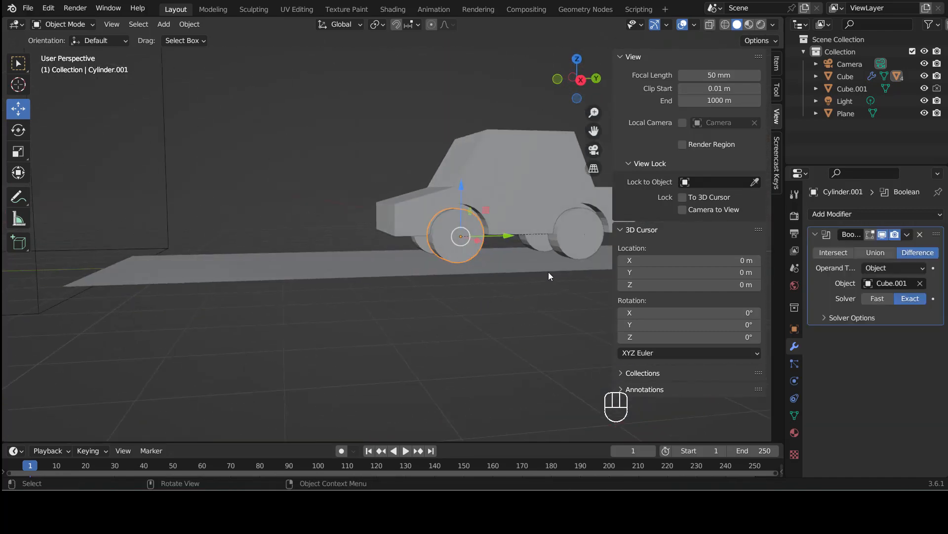
# Select all four wheels, with the front wheel that carries the Boolean modifier as the active object.
pyautogui.click(582, 239)
pyautogui.moveTo(583, 239); pyautogui.dragTo(370, 276, button='middle')
pyautogui.keyDown('shift'); pyautogui.click(276, 242); pyautogui.keyUp('shift')
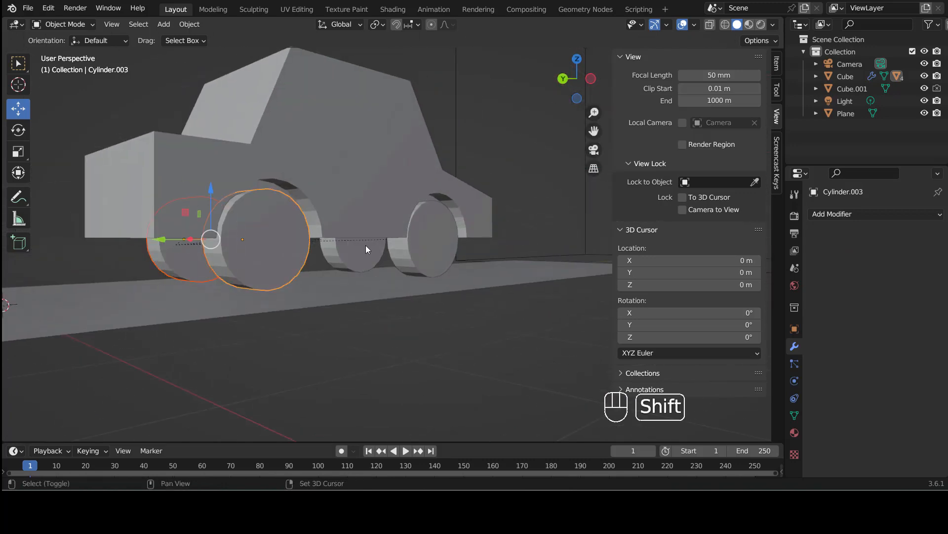
pyautogui.keyDown('shift'); pyautogui.click(431, 241); pyautogui.keyUp('shift')
pyautogui.moveTo(547, 290); pyautogui.dragTo(454, 298, button='middle')
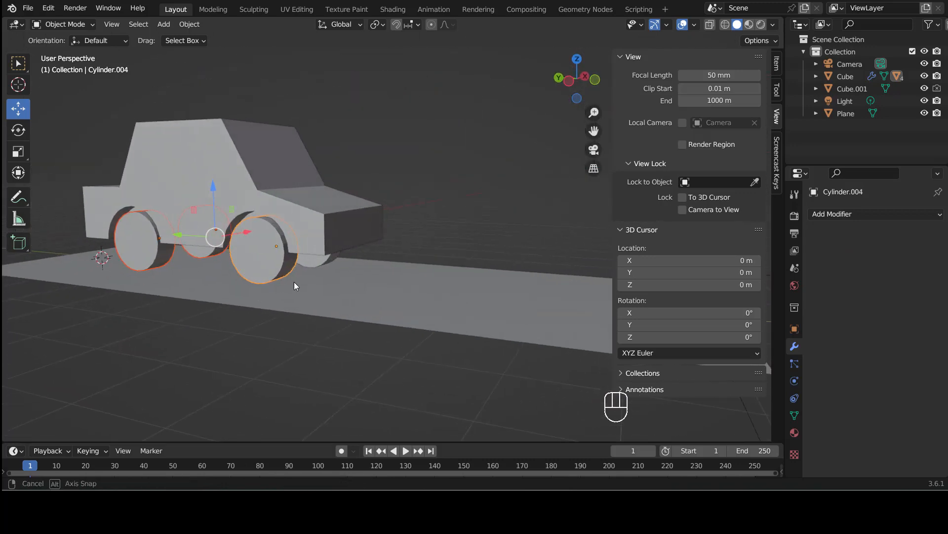
pyautogui.moveTo(294, 282); pyautogui.dragTo(385, 269, button='middle')
pyautogui.moveTo(529, 258); pyautogui.dragTo(333, 265, button='middle')
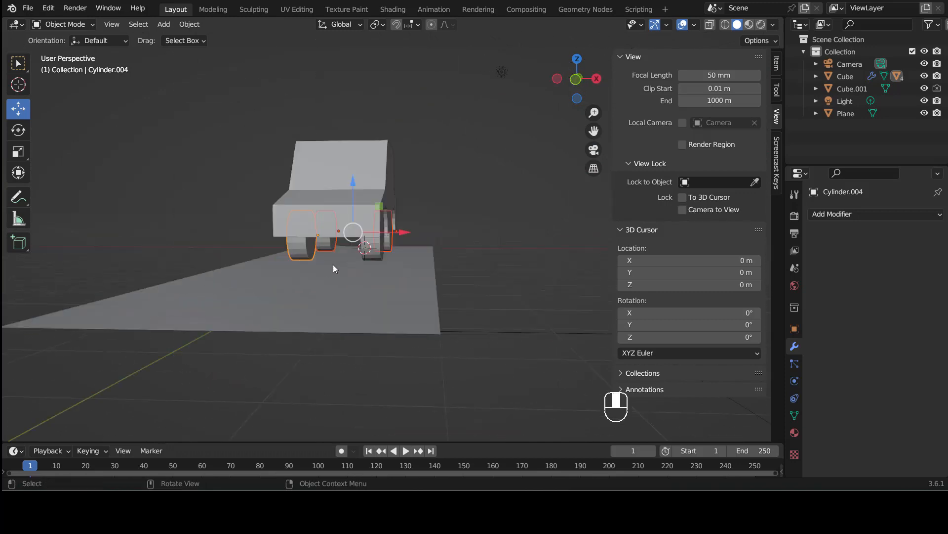
pyautogui.moveTo(428, 257); pyautogui.dragTo(367, 247, button='middle')
pyautogui.keyDown('shift'); pyautogui.moveTo(469, 255); pyautogui.dragTo(463, 296, button='middle'); pyautogui.keyUp('shift')
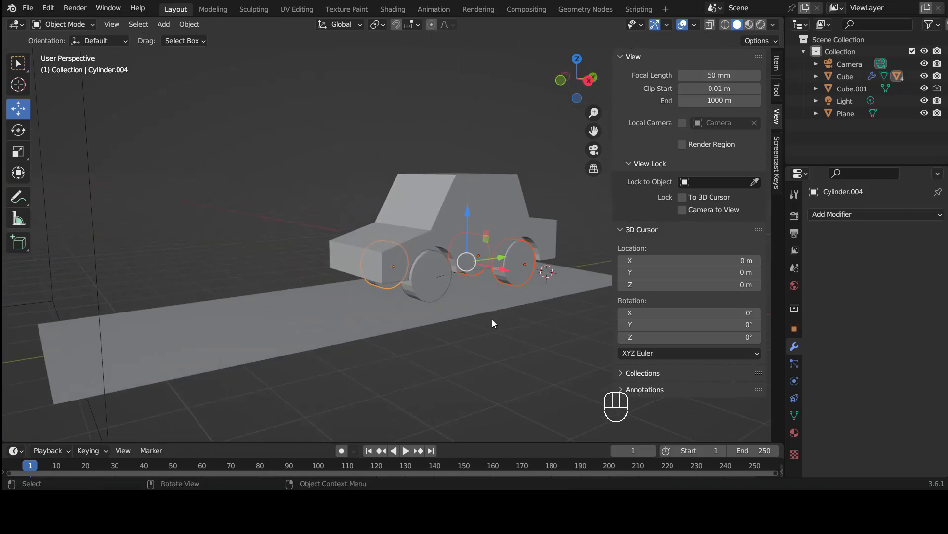
pyautogui.scroll(2, 492, 319)
pyautogui.keyDown('shift'); pyautogui.moveTo(496, 323); pyautogui.dragTo(445, 274, button='middle'); pyautogui.keyUp('shift')
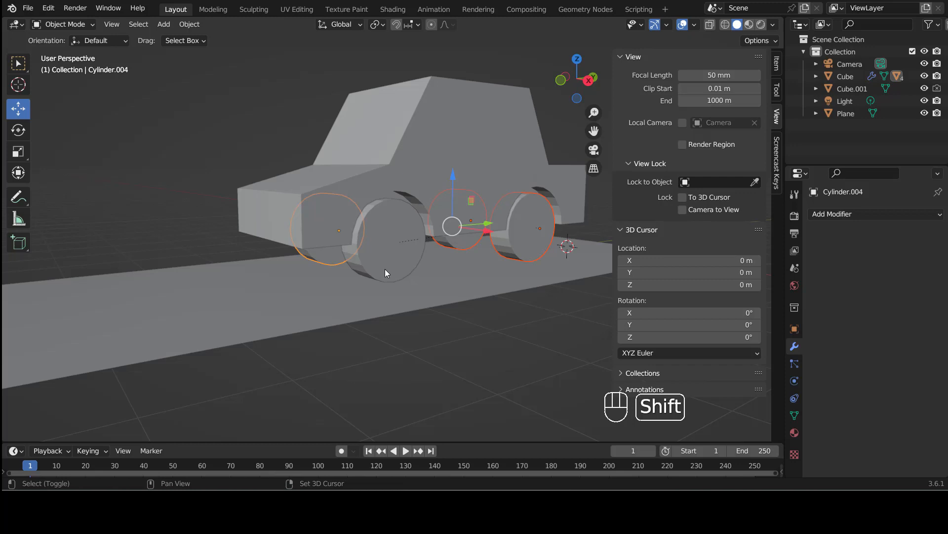
pyautogui.keyDown('shift'); pyautogui.click(386, 269); pyautogui.keyUp('shift')
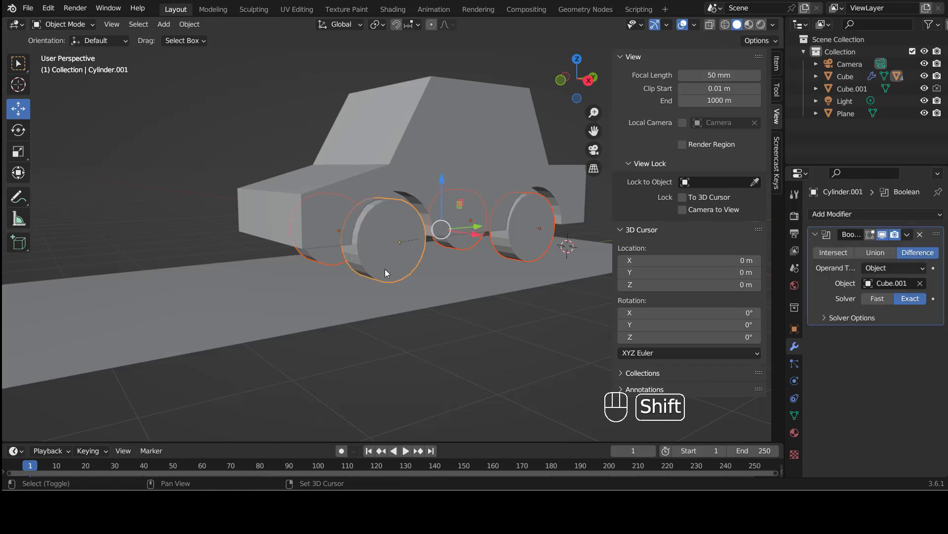
# Copy the active front wheel's modifiers to the other three selected wheels.
pyautogui.moveTo(385, 269); pyautogui.dragTo(457, 274, button='middle')
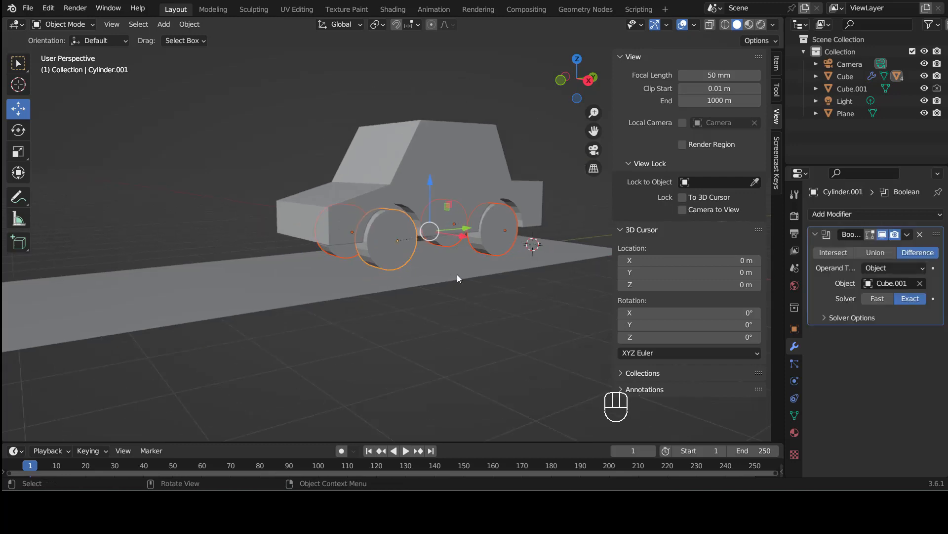
pyautogui.press('ctrl')
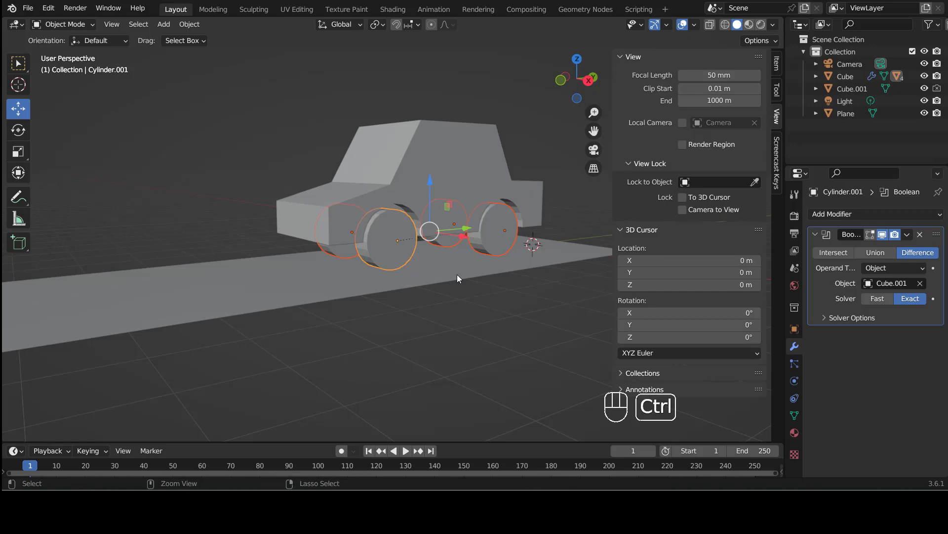
pyautogui.hotkey('ctrl', 'l')
pyautogui.moveTo(458, 279)
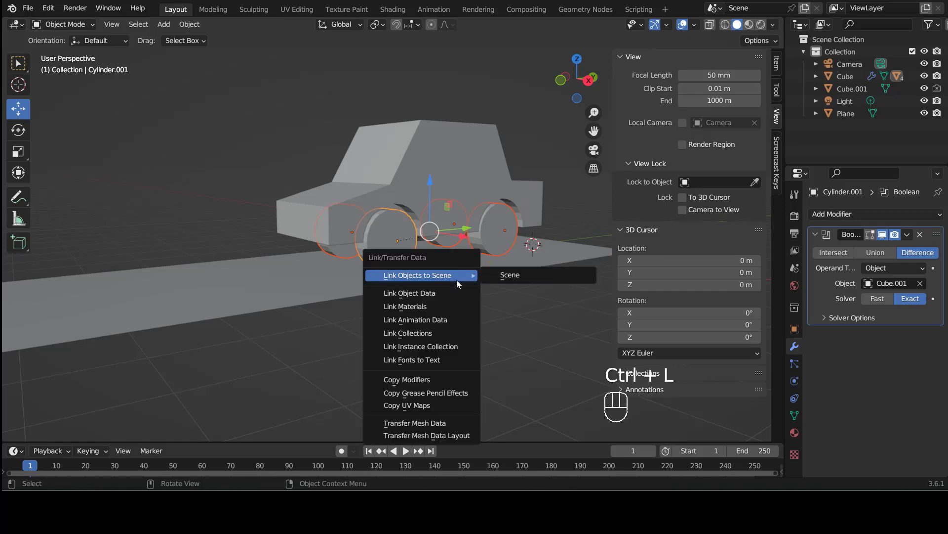
pyautogui.click(411, 380)
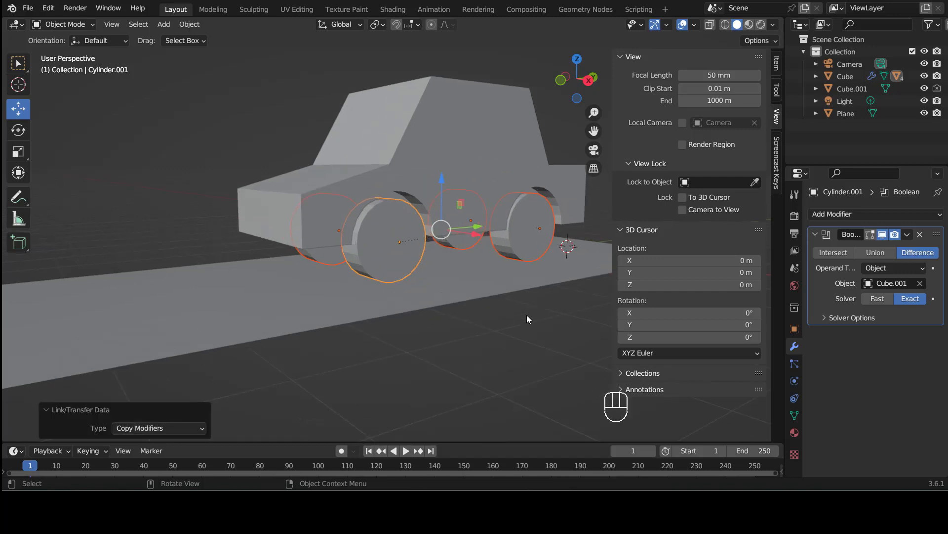
# Check the Boolean modifier settings of each of the four wheels one by one.
pyautogui.scroll(2, 526, 281)
pyautogui.click(525, 249)
pyautogui.scroll(2, 532, 274)
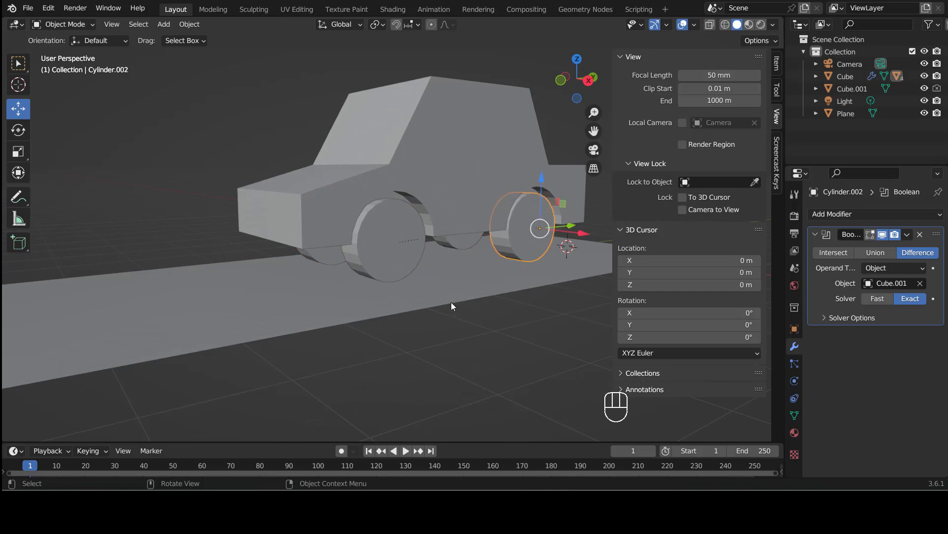
pyautogui.click(351, 265)
pyautogui.scroll(3, 524, 307)
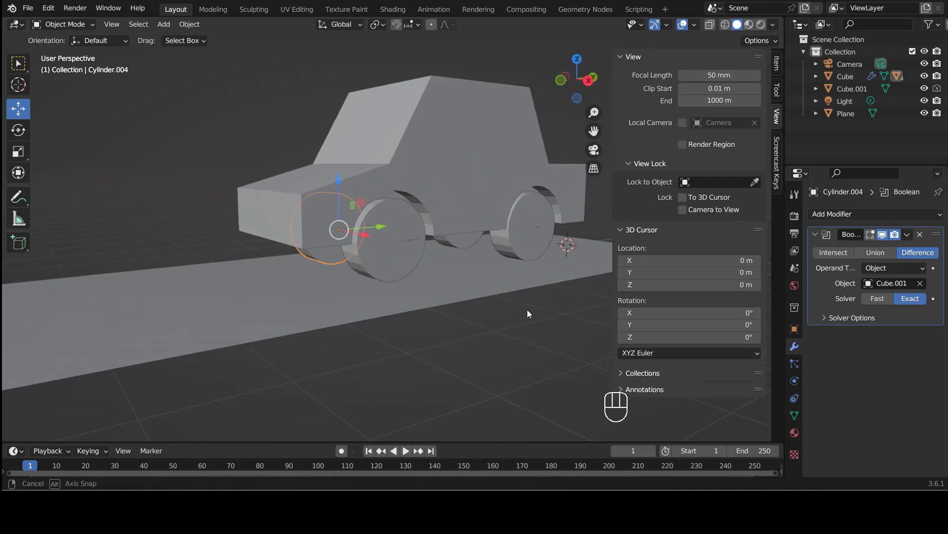
pyautogui.keyDown('shift'); pyautogui.moveTo(508, 303); pyautogui.dragTo(408, 220, button='middle'); pyautogui.keyUp('shift')
pyautogui.click(408, 220)
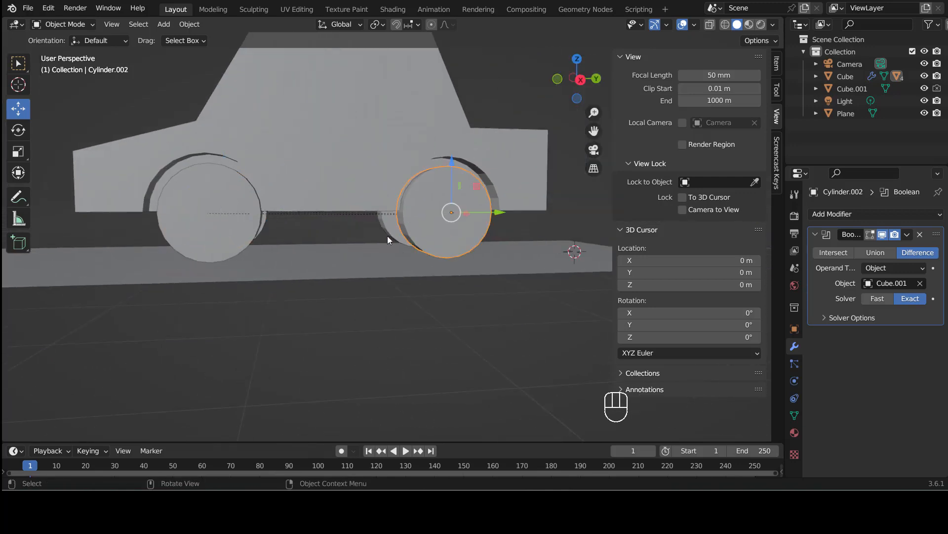
pyautogui.moveTo(276, 256); pyautogui.dragTo(257, 277, button='middle')
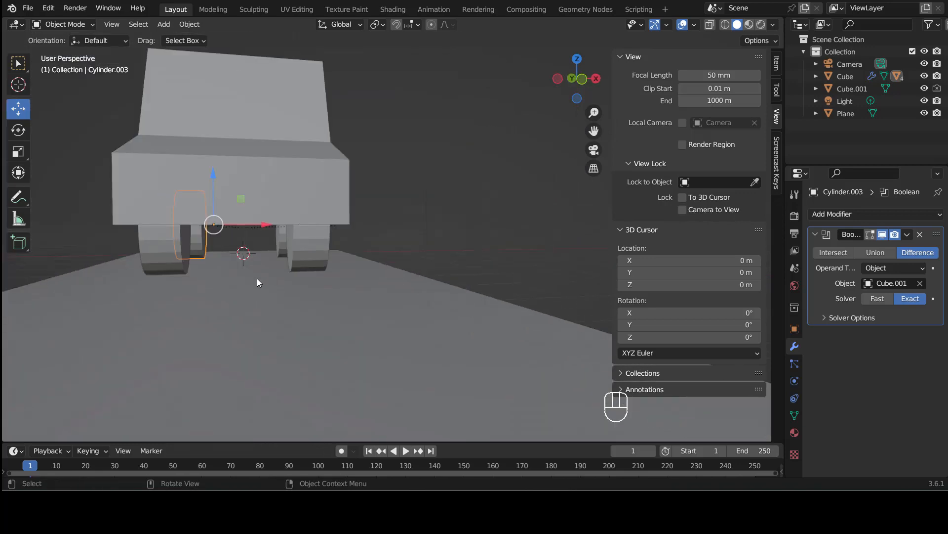
pyautogui.click(156, 252)
pyautogui.moveTo(180, 276); pyautogui.dragTo(308, 267, button='middle')
pyautogui.click(193, 244)
pyautogui.click(307, 248)
pyautogui.moveTo(524, 263); pyautogui.dragTo(312, 256, button='middle')
pyautogui.click(215, 255)
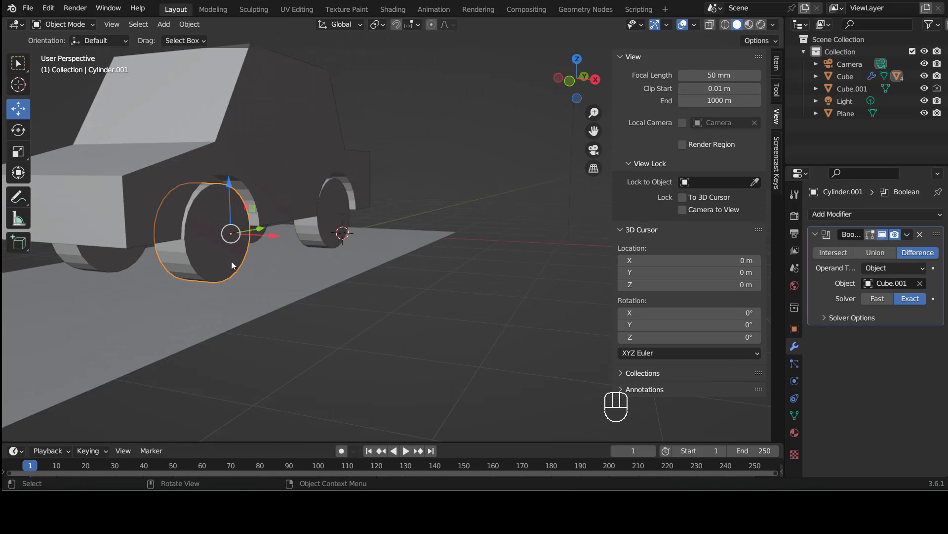
# Move the car body with its wheels -10.969 m along Y into the large cube, and bring it back out along the plane.
pyautogui.moveTo(412, 287); pyautogui.dragTo(368, 324, button='middle')
pyautogui.scroll(-4, 381, 264)
pyautogui.click(362, 197)
pyautogui.moveTo(456, 294); pyautogui.dragTo(417, 339, button='middle')
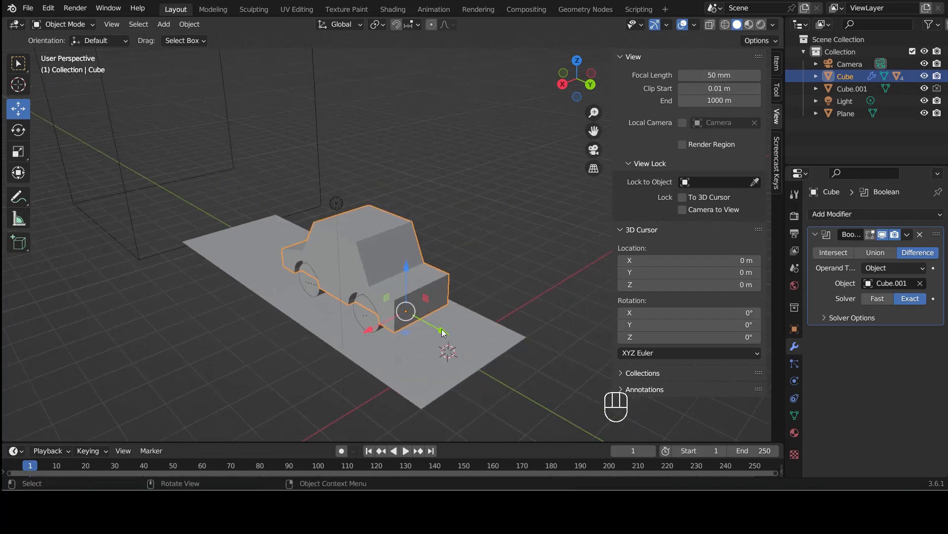
pyautogui.moveTo(442, 329); pyautogui.dragTo(213, 272)
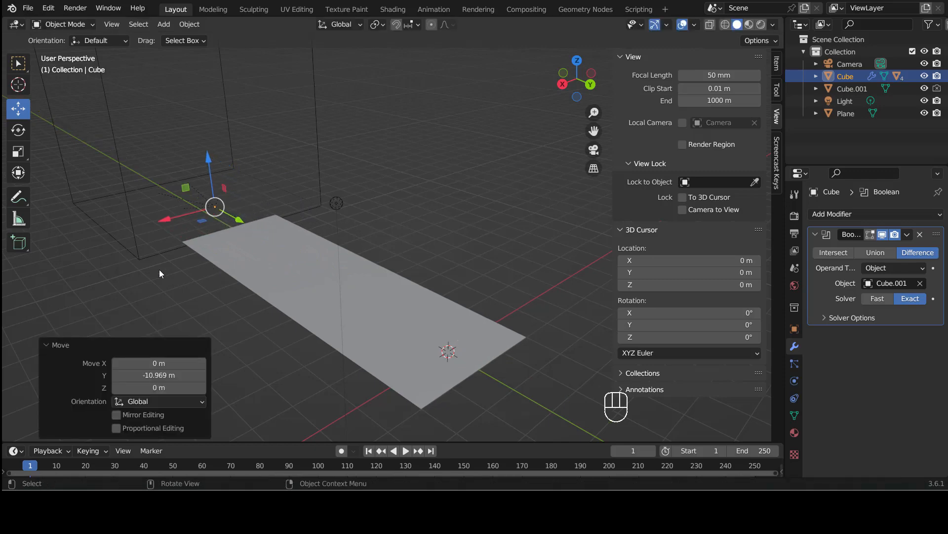
pyautogui.moveTo(159, 270); pyautogui.dragTo(650, 224, button='middle')
pyautogui.moveTo(591, 266); pyautogui.dragTo(361, 279, button='middle')
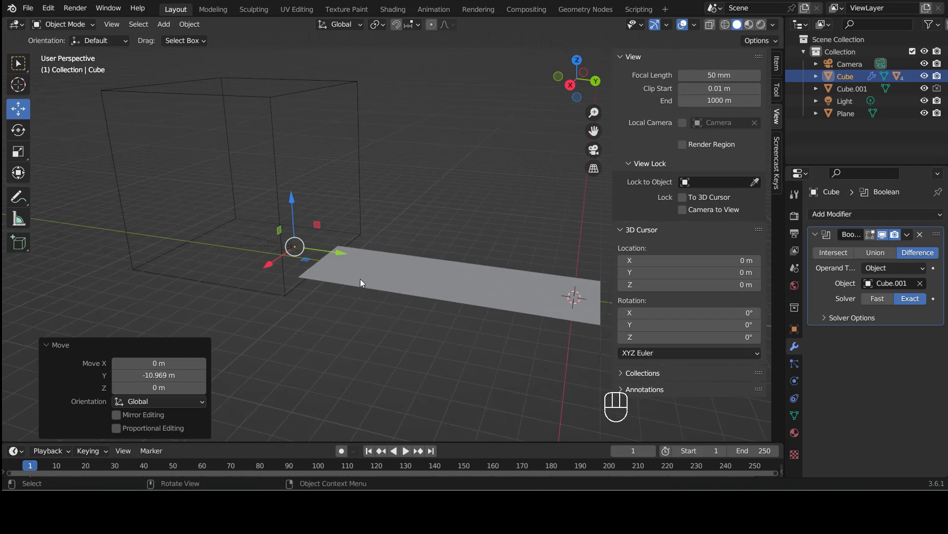
pyautogui.moveTo(331, 251); pyautogui.dragTo(494, 271)
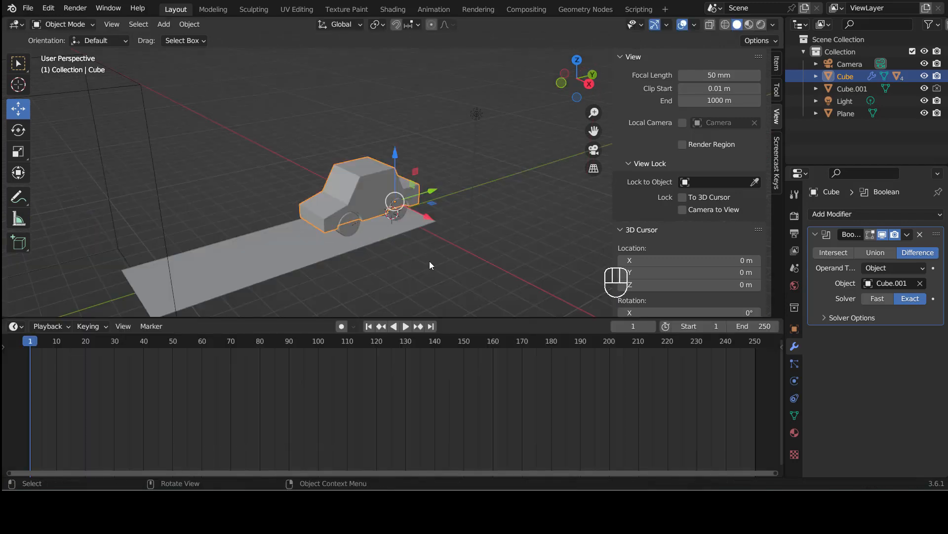
# Insert a Location keyframe for the car body at frame 1 and set the current frame to 80.
pyautogui.moveTo(430, 266); pyautogui.dragTo(387, 206, button='middle')
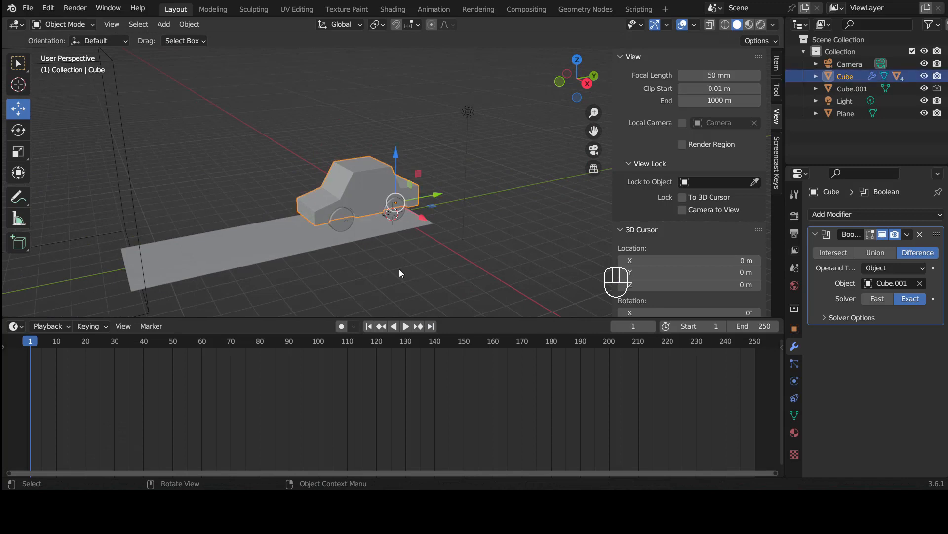
pyautogui.click(458, 247)
pyautogui.click(378, 183)
pyautogui.moveTo(409, 247); pyautogui.dragTo(429, 249, button='middle')
pyautogui.rightClick(376, 197)
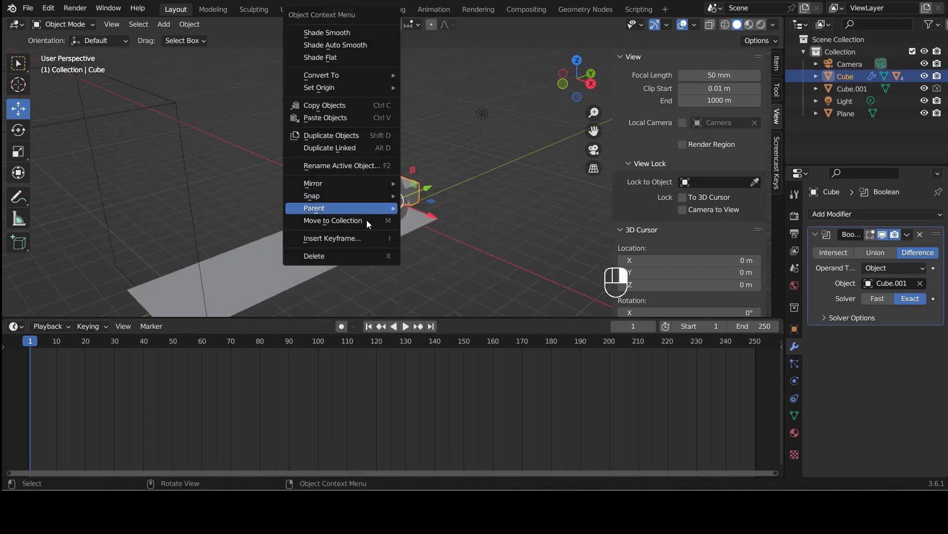
pyautogui.click(359, 239)
pyautogui.click(289, 238)
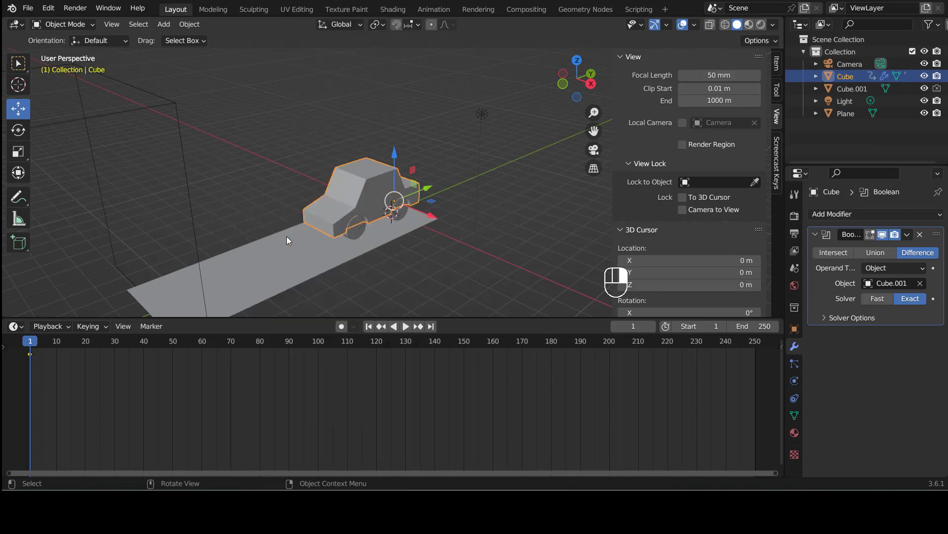
pyautogui.click(260, 342)
pyautogui.keyDown('shift'); pyautogui.moveTo(386, 269); pyautogui.dragTo(430, 270, button='middle'); pyautogui.keyUp('shift')
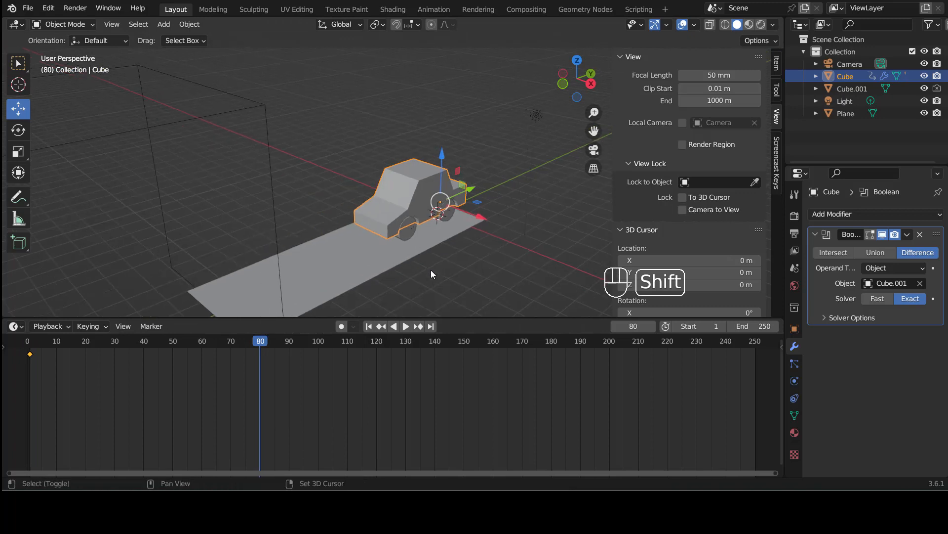
pyautogui.moveTo(470, 190); pyautogui.dragTo(192, 275)
pyautogui.rightClick(177, 251)
pyautogui.rightClick(296, 192)
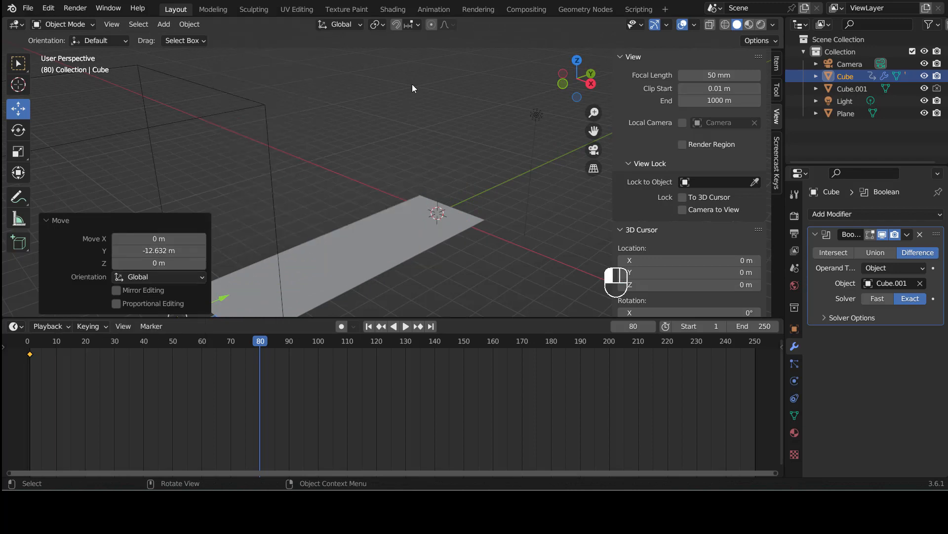
pyautogui.click(258, 197)
pyautogui.hotkey('ctrl', 'z')
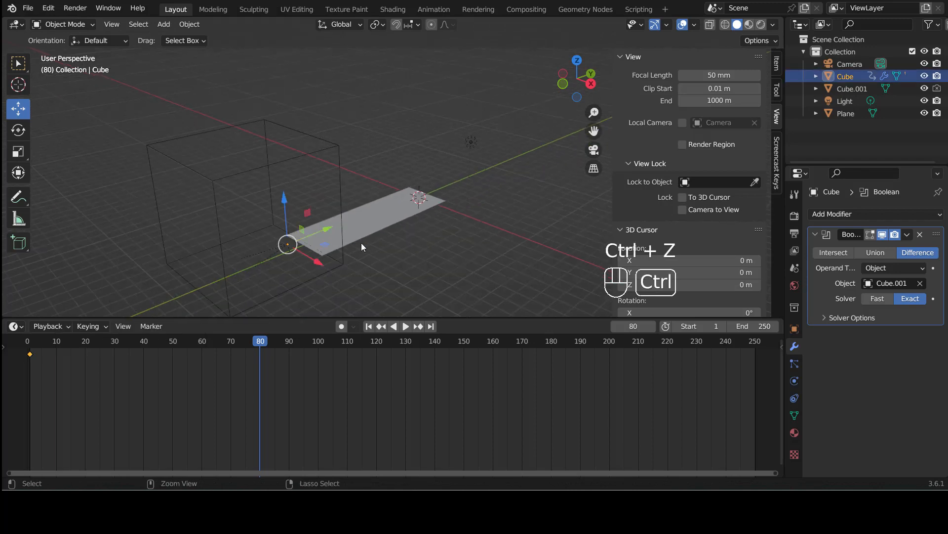
pyautogui.hotkey('ctrl', 'z')
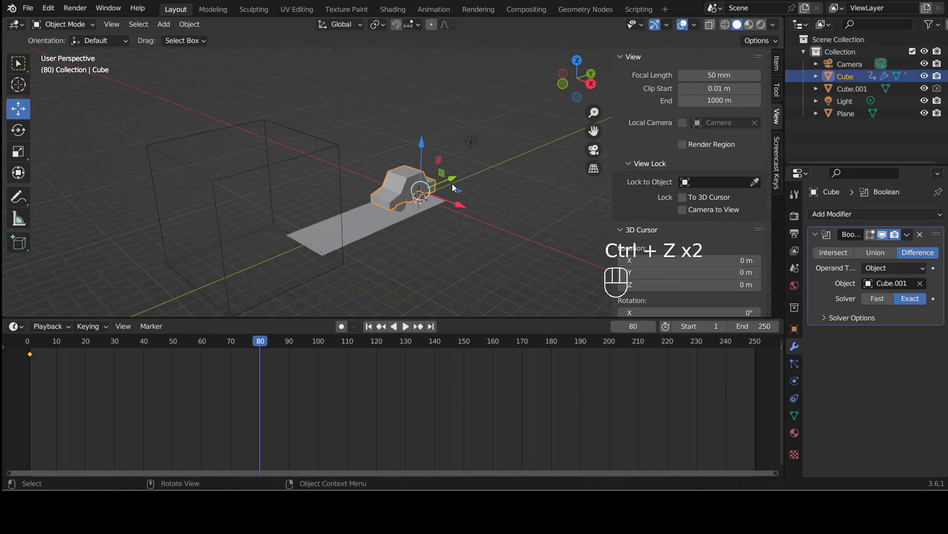
# Move the car body -12.791 m along Y into the large cube and insert a Location keyframe for it at frame 80.
pyautogui.moveTo(448, 181); pyautogui.dragTo(319, 251)
pyautogui.rightClick(316, 248)
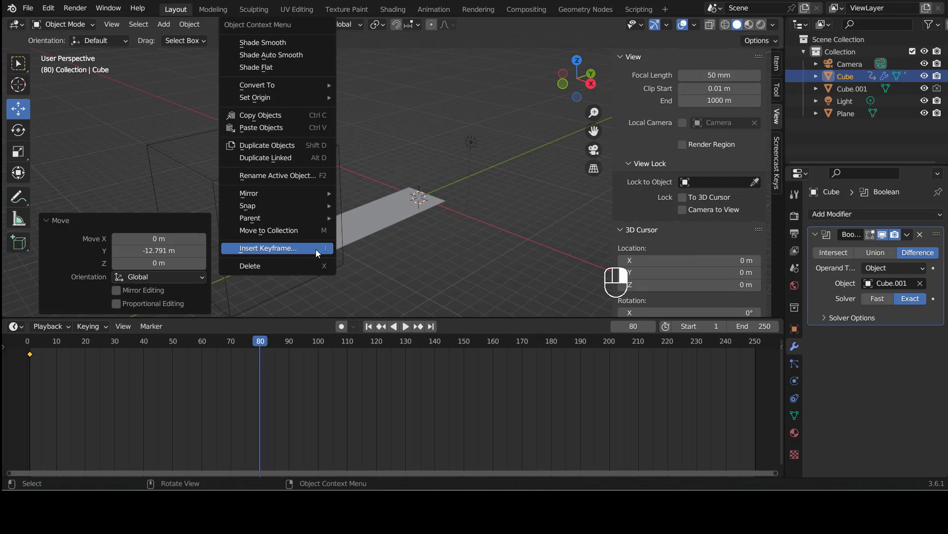
pyautogui.click(315, 249)
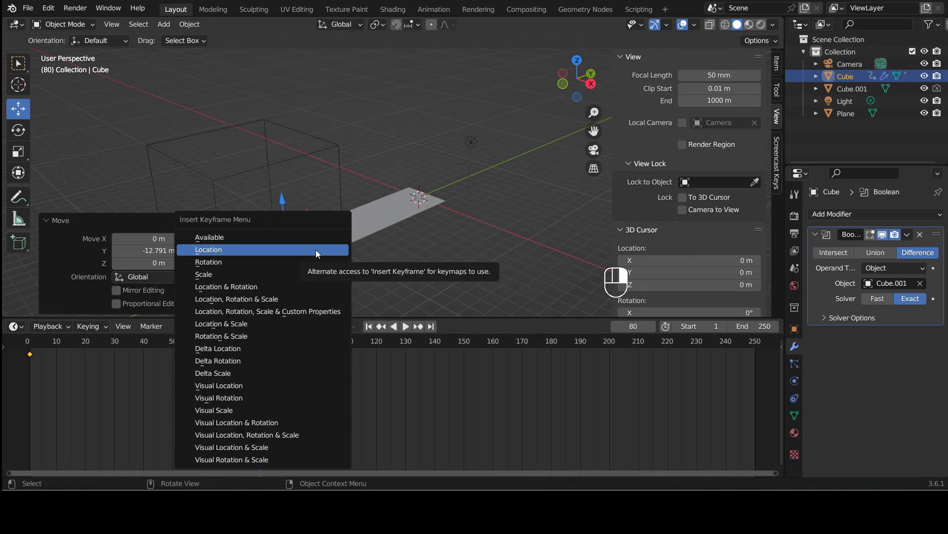
pyautogui.click(316, 250)
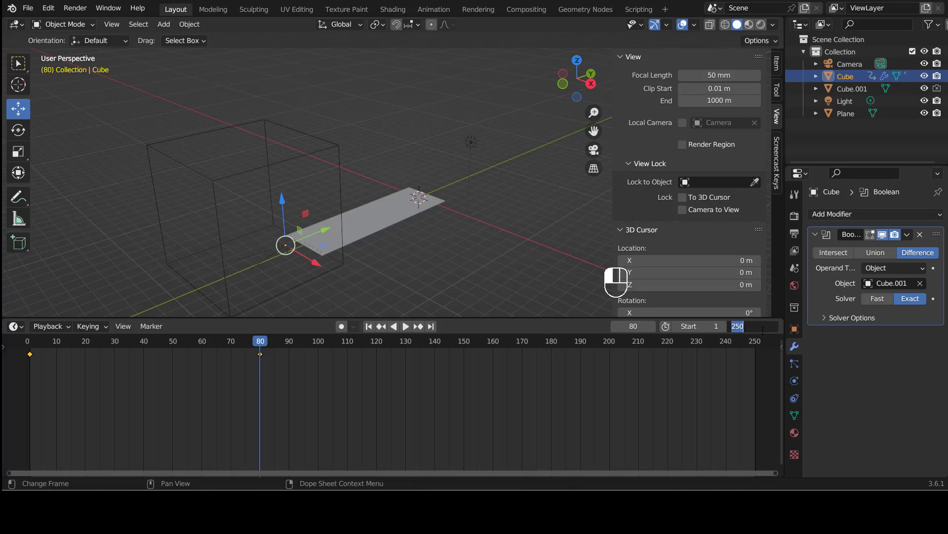
# Set the animation's end frame to 80 and play back the car's drive, selecting the large cube to show its outline.
pyautogui.press('Return')
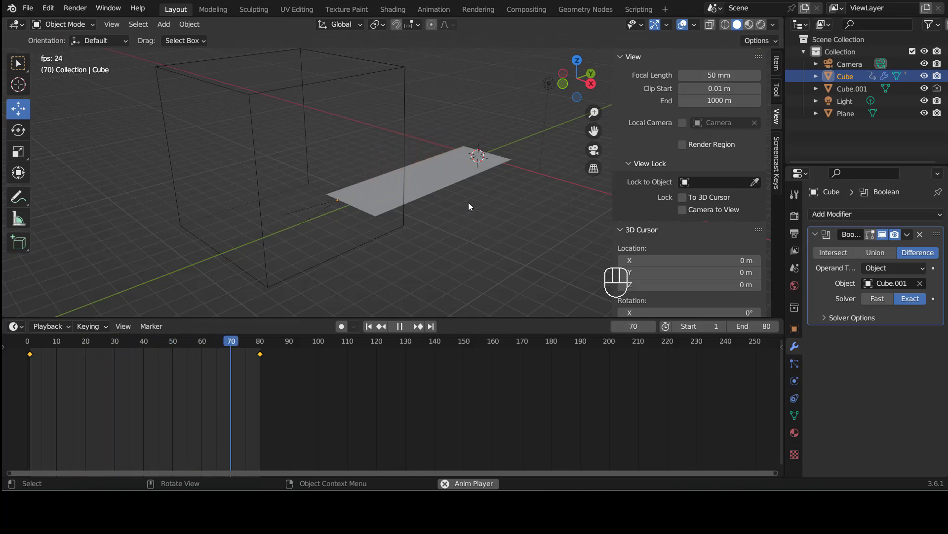
pyautogui.moveTo(502, 205); pyautogui.dragTo(337, 179, button='middle')
pyautogui.click(342, 75)
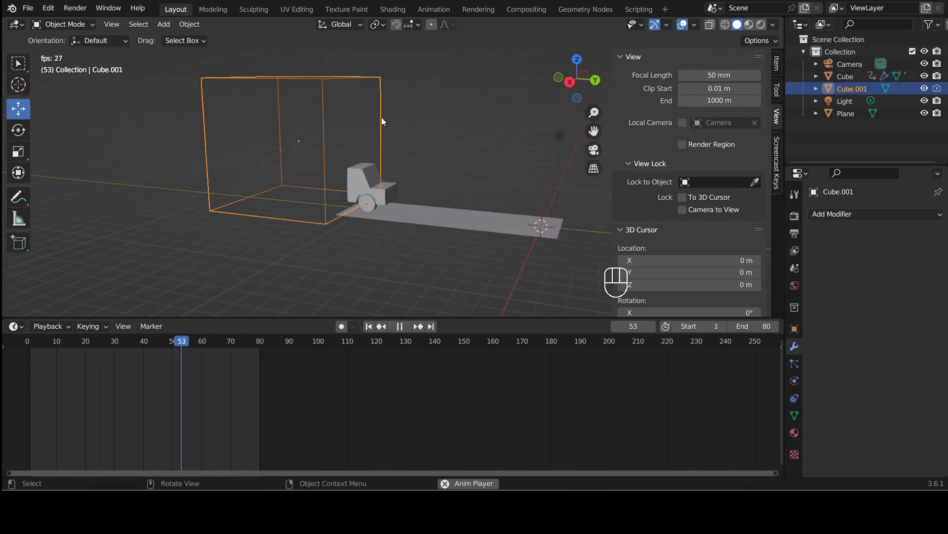
pyautogui.moveTo(381, 117); pyautogui.dragTo(456, 212, button='middle')
pyautogui.scroll(2, 478, 230)
pyautogui.scroll(-1, 470, 226)
pyautogui.scroll(1, 477, 223)
pyautogui.scroll(-3, 476, 226)
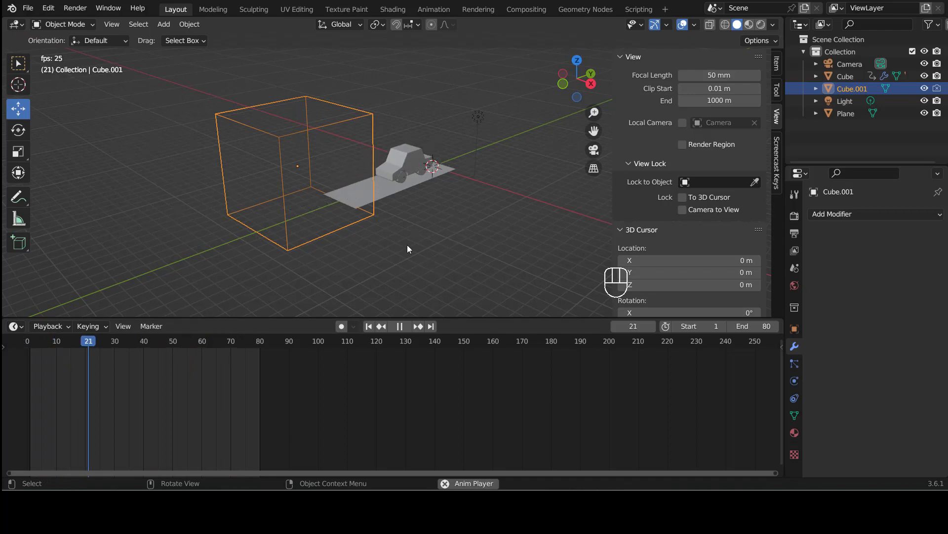
pyautogui.moveTo(387, 231); pyautogui.dragTo(452, 197, button='middle')
pyautogui.scroll(2, 444, 212)
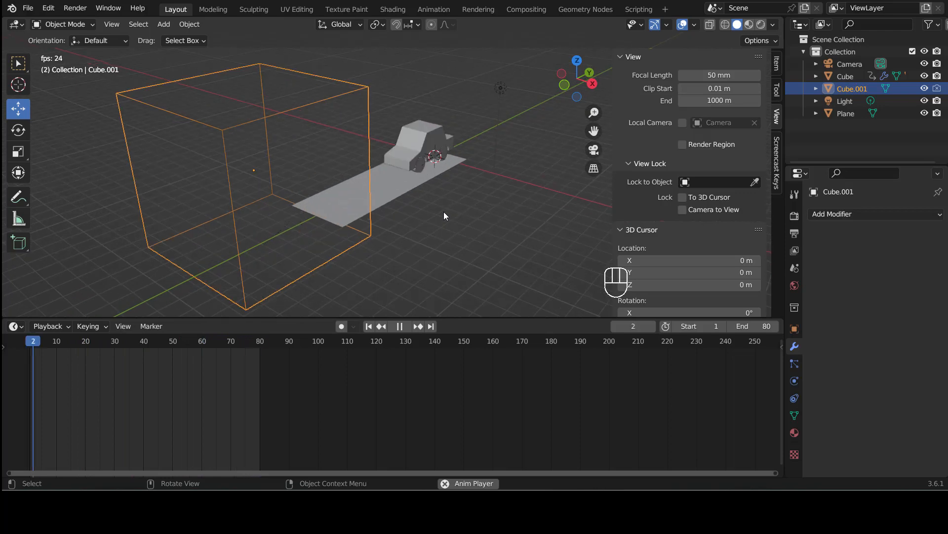
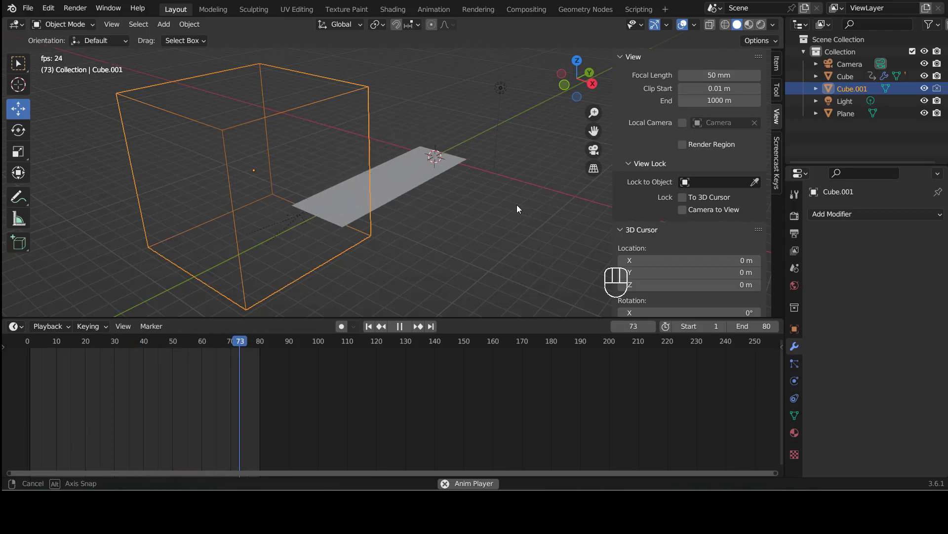
# Examine the looping drive animation from several angles, selecting the car body and the large cube in turn to compare where they meet.
pyautogui.moveTo(516, 204)
pyautogui.mouseDown(button='middle')
pyautogui.moveTo(381, 201)
pyautogui.moveTo(396, 219)
pyautogui.moveTo(520, 201)
pyautogui.moveTo(499, 199)
pyautogui.mouseUp(button='middle')
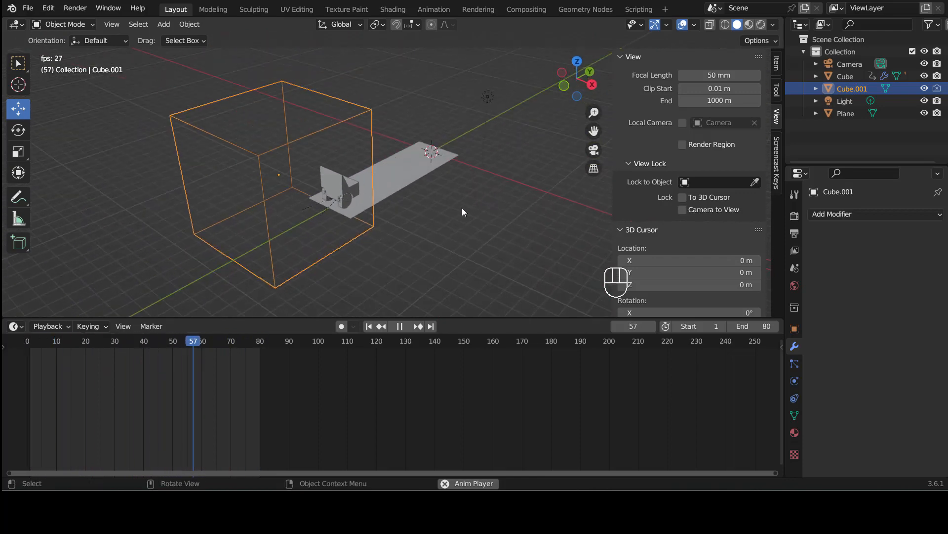
pyautogui.moveTo(487, 198); pyautogui.dragTo(400, 141, button='middle')
pyautogui.scroll(1, 476, 200)
pyautogui.click(399, 139)
pyautogui.moveTo(485, 235); pyautogui.dragTo(514, 234, button='middle')
pyautogui.click(462, 225)
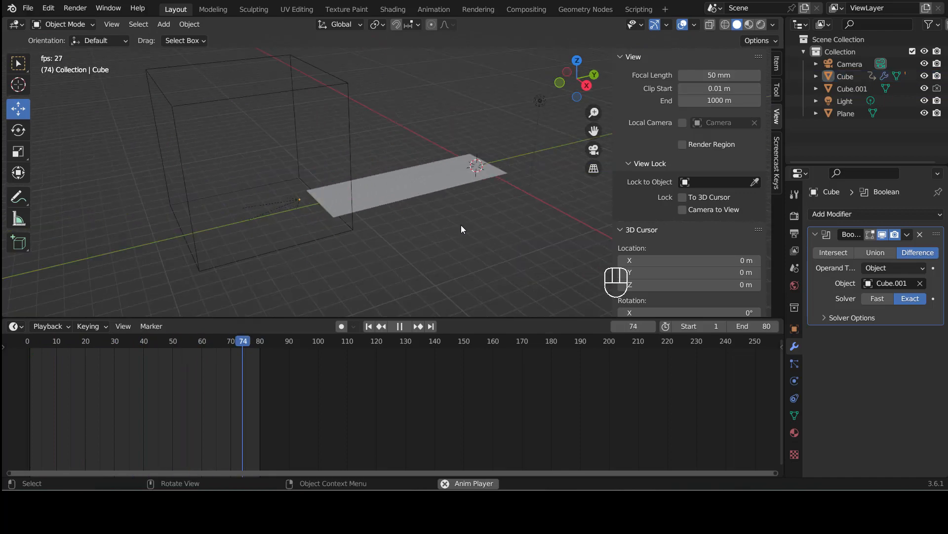
pyautogui.moveTo(389, 221)
pyautogui.mouseDown(button='middle')
pyautogui.moveTo(468, 222)
pyautogui.moveTo(396, 208)
pyautogui.mouseUp(button='middle')
pyautogui.click(450, 217)
pyautogui.click(373, 248)
pyautogui.moveTo(373, 248); pyautogui.dragTo(453, 241, button='middle')
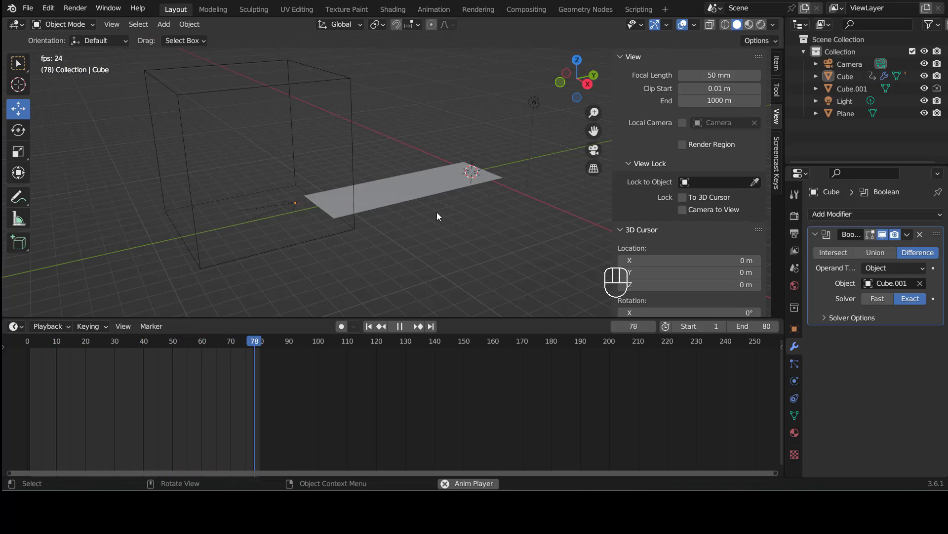
pyautogui.moveTo(430, 215); pyautogui.dragTo(448, 227, button='middle')
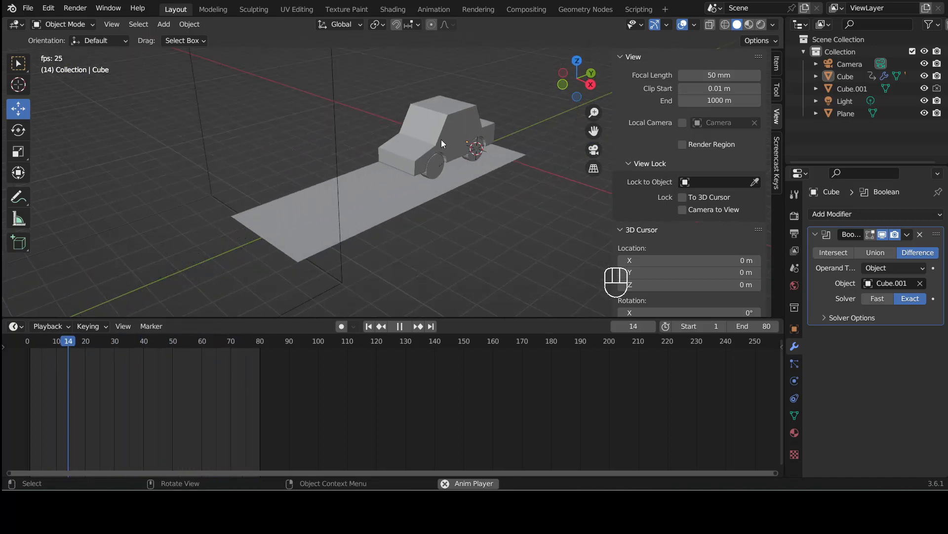
pyautogui.click(441, 140)
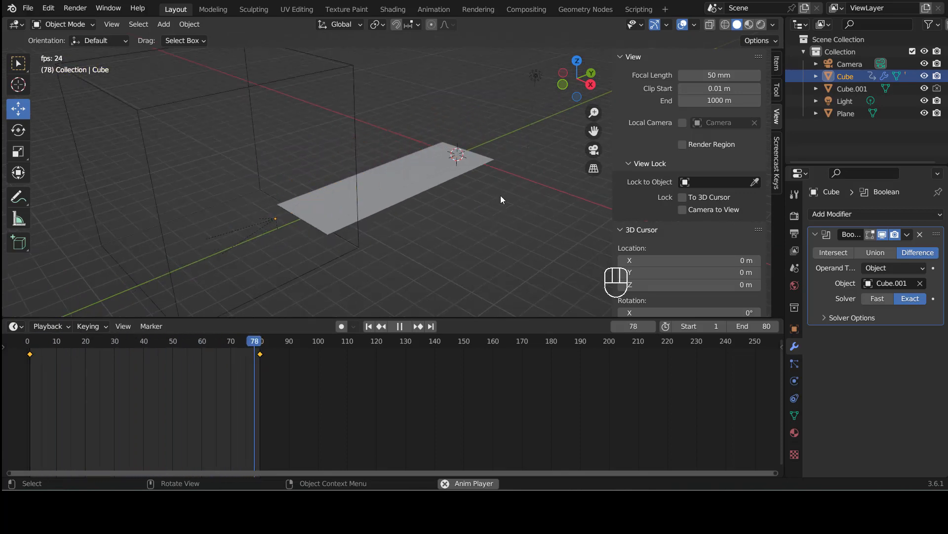
pyautogui.moveTo(500, 195); pyautogui.dragTo(394, 187, button='middle')
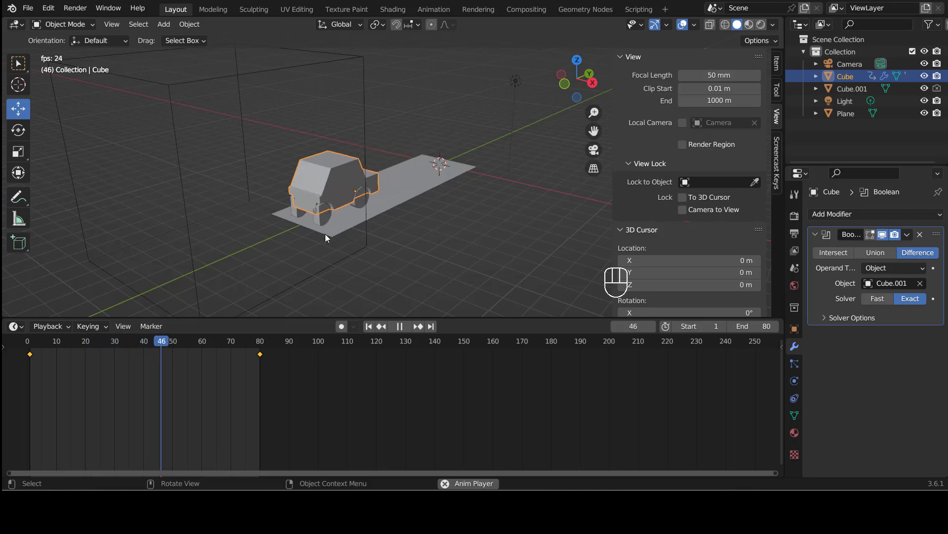
pyautogui.moveTo(426, 198); pyautogui.dragTo(333, 161, button='middle')
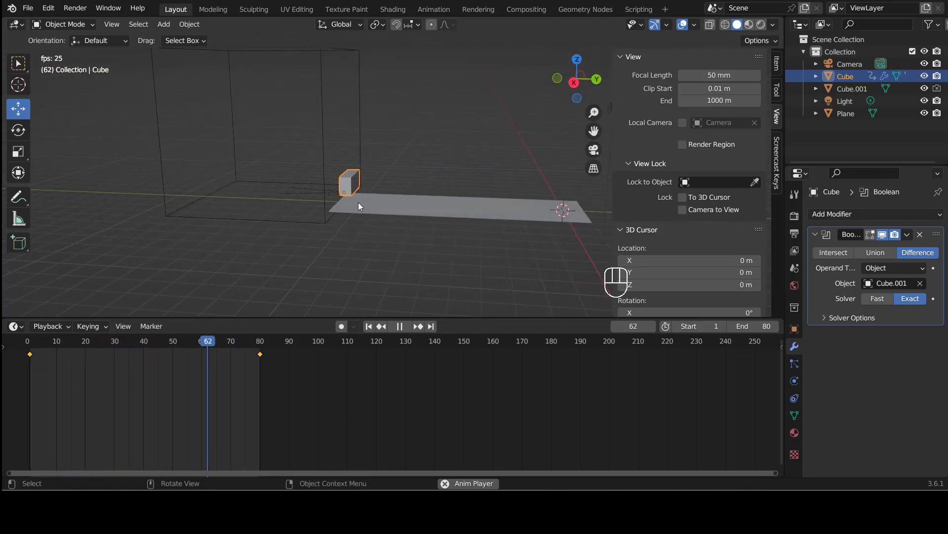
pyautogui.moveTo(380, 197); pyautogui.dragTo(362, 199, button='middle')
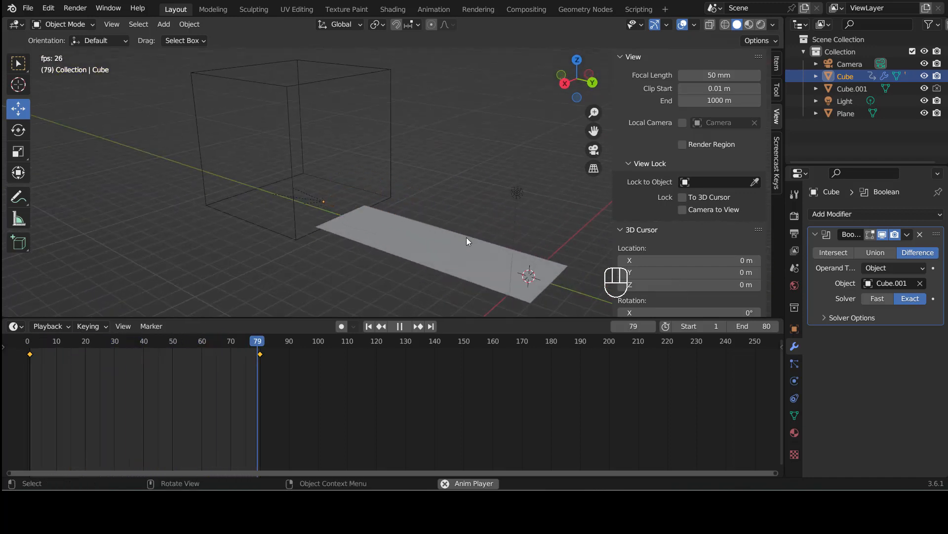
pyautogui.click(329, 79)
pyautogui.moveTo(391, 213); pyautogui.dragTo(406, 225, button='middle')
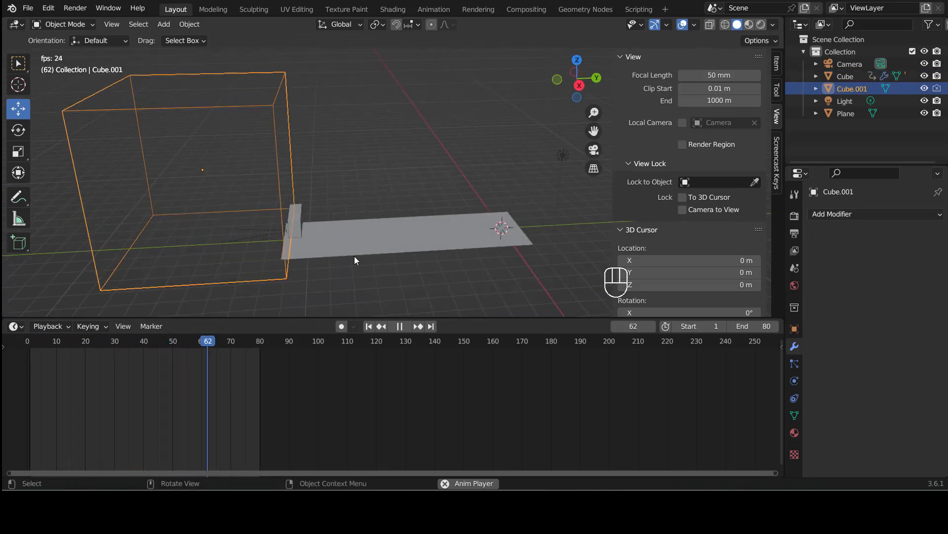
pyautogui.moveTo(365, 266); pyautogui.dragTo(415, 256, button='middle')
pyautogui.click(392, 202)
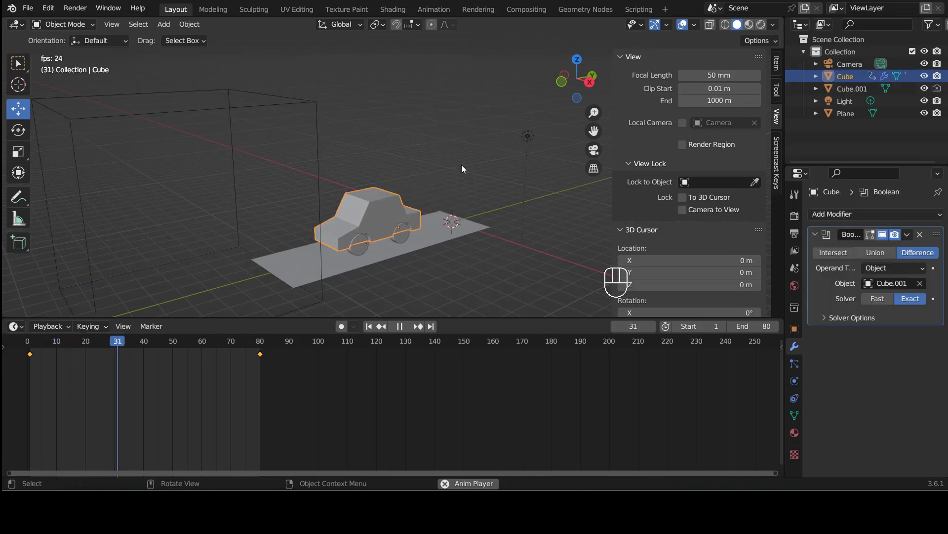
pyautogui.moveTo(429, 150); pyautogui.dragTo(434, 161, button='middle')
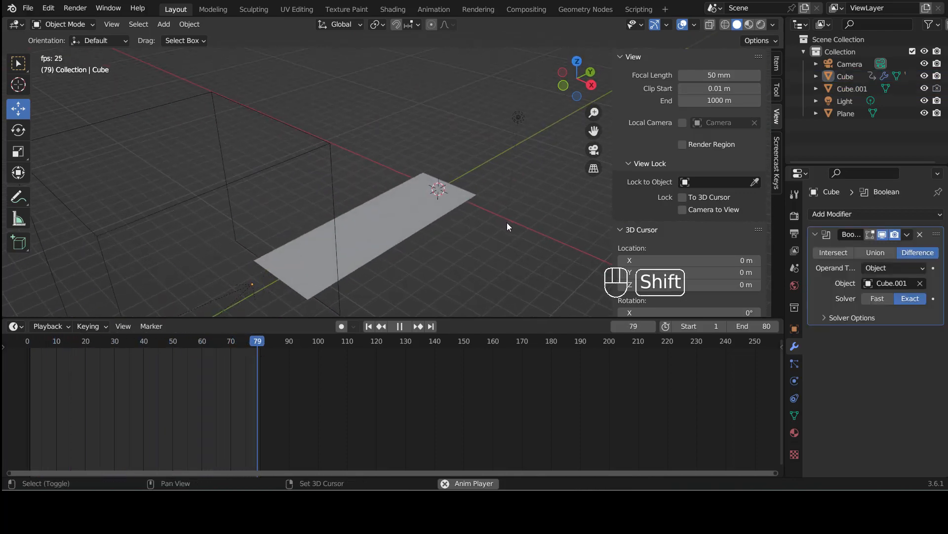
pyautogui.keyDown('shift'); pyautogui.moveTo(507, 223); pyautogui.dragTo(480, 195, button='middle'); pyautogui.keyUp('shift')
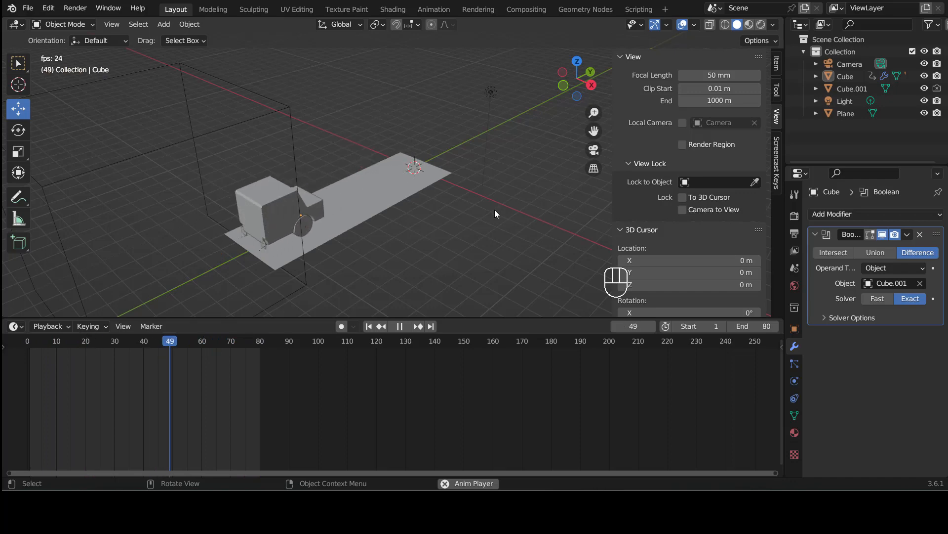
pyautogui.moveTo(680, 512)
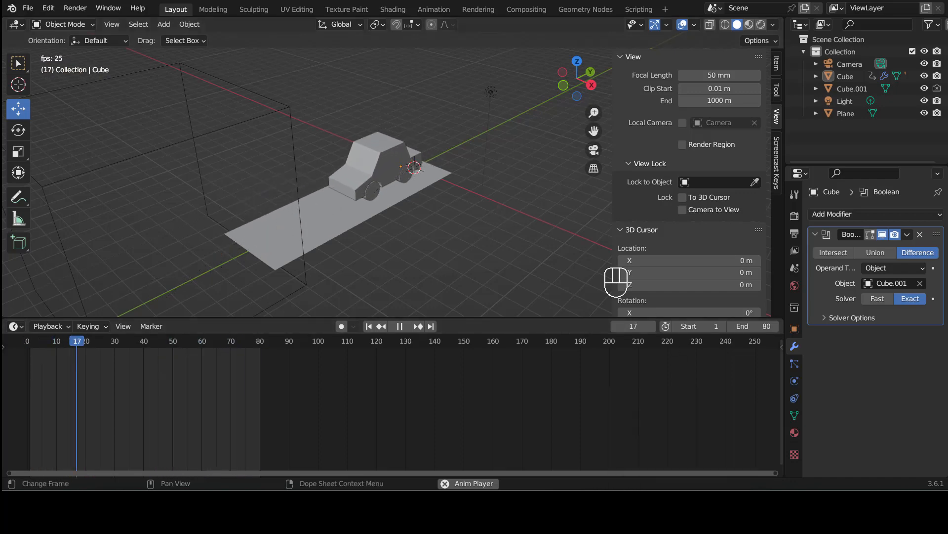